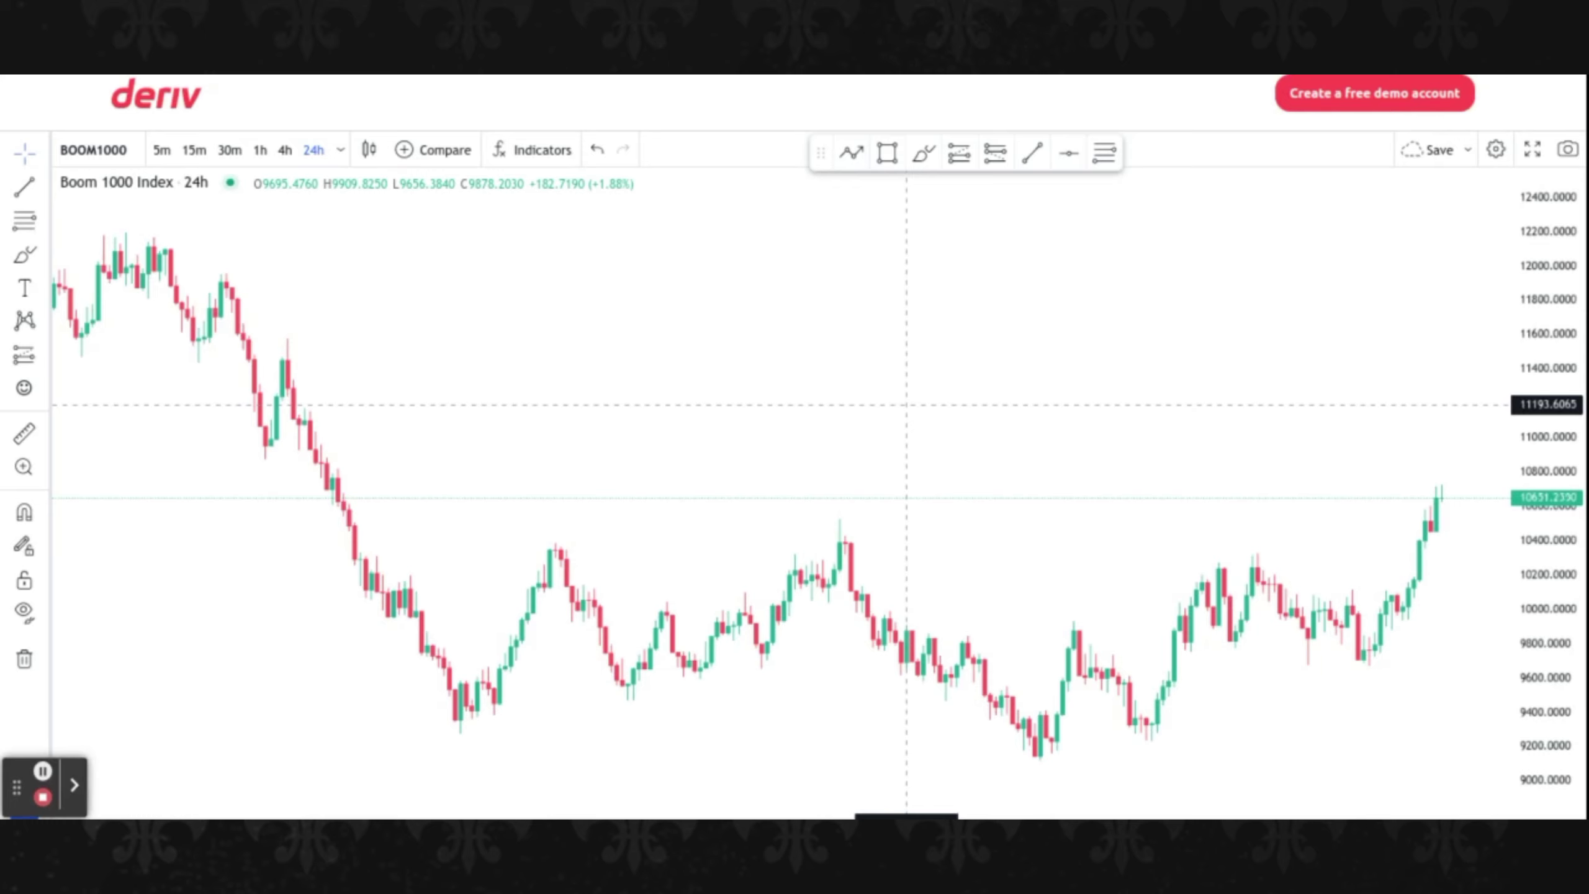
# Pan across the Boom 1000 price history and rescale the price axis
pyautogui.moveTo(1046, 518); pyautogui.dragTo(731, 385)
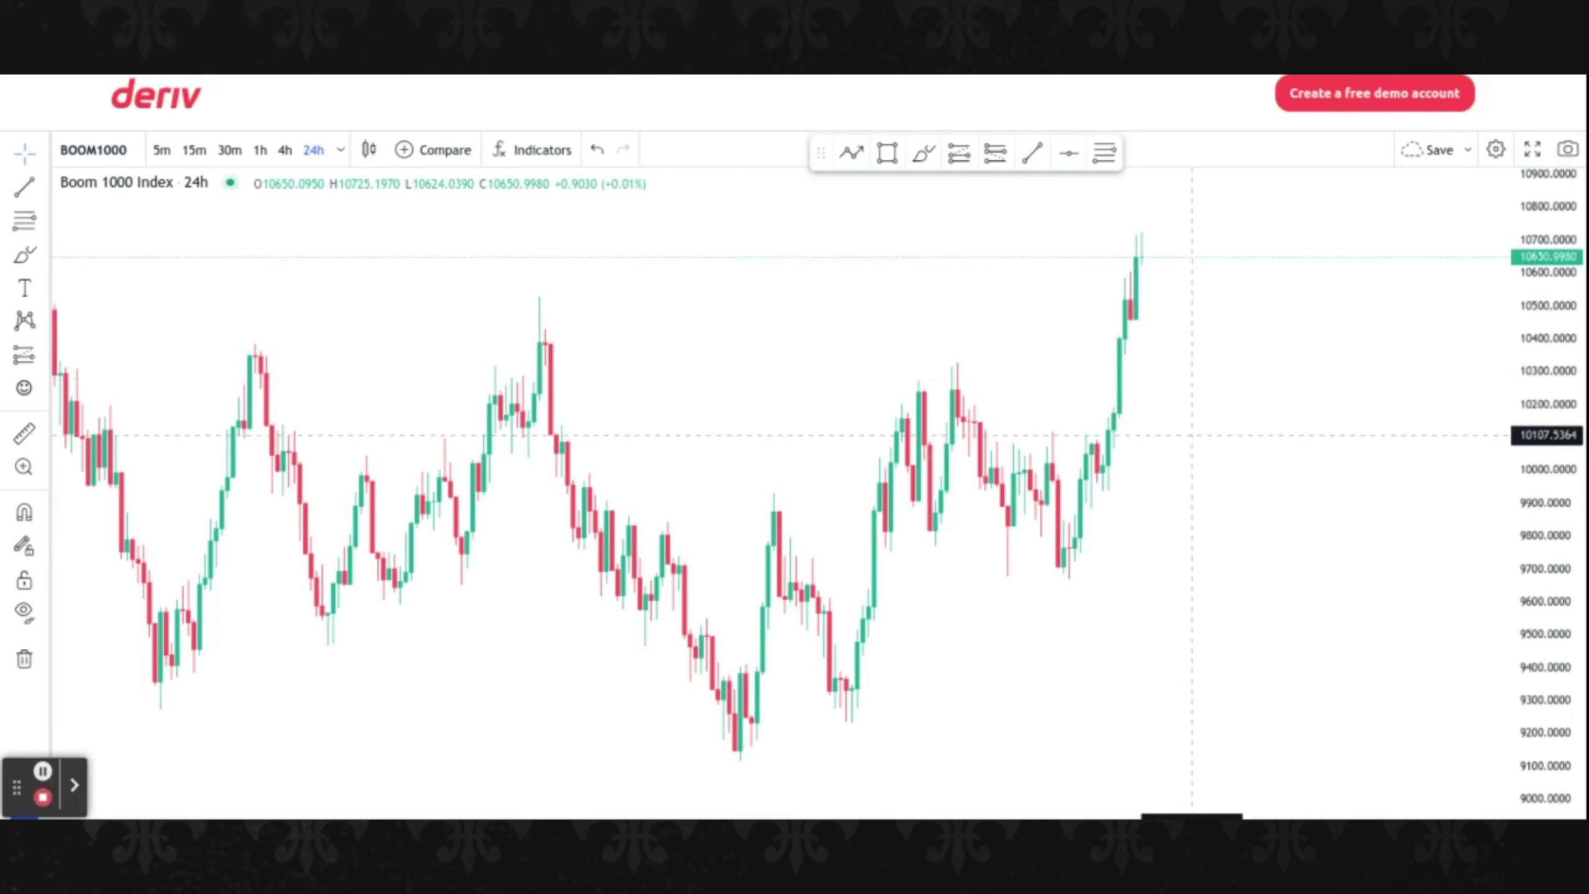
pyautogui.moveTo(1213, 408); pyautogui.dragTo(1294, 383)
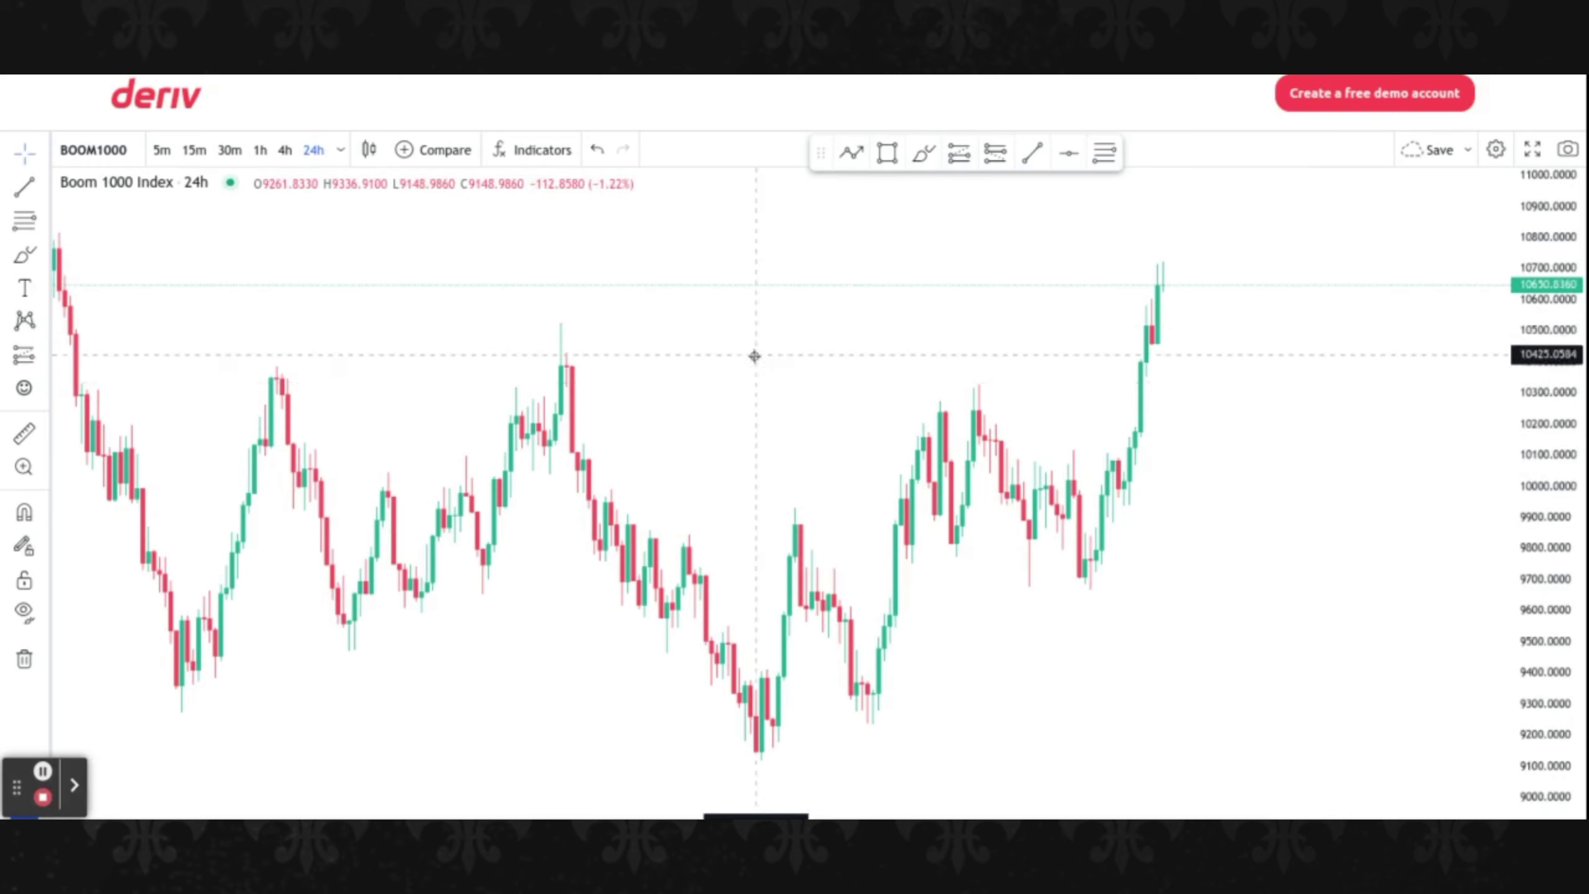
pyautogui.moveTo(754, 356); pyautogui.dragTo(837, 338)
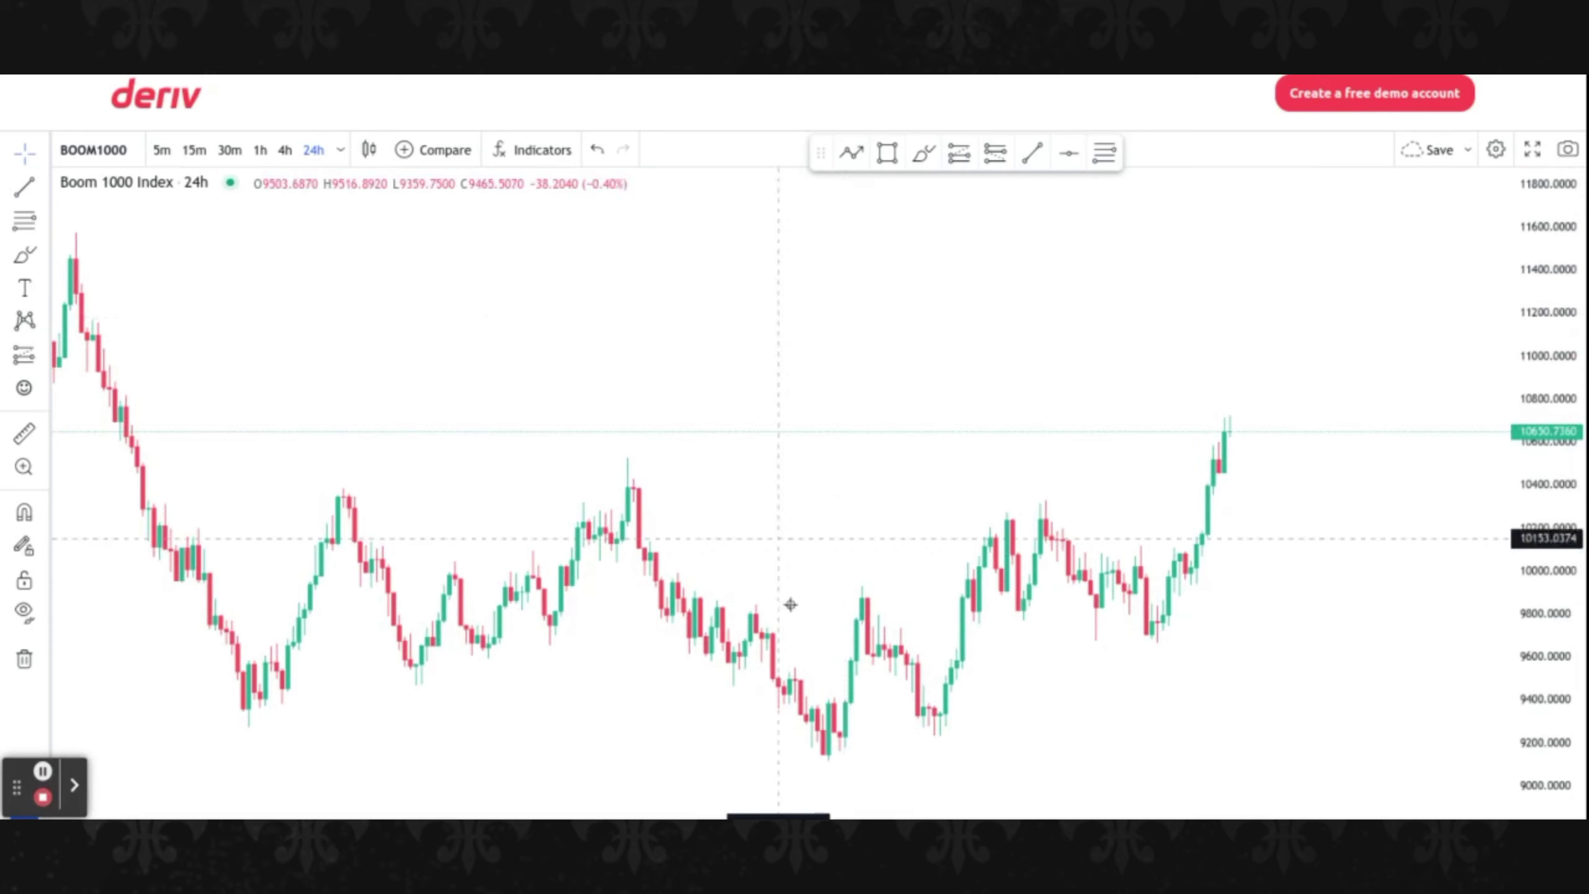
# Browse the symbol search list, then close it without changing the symbol
pyautogui.click(92, 152)
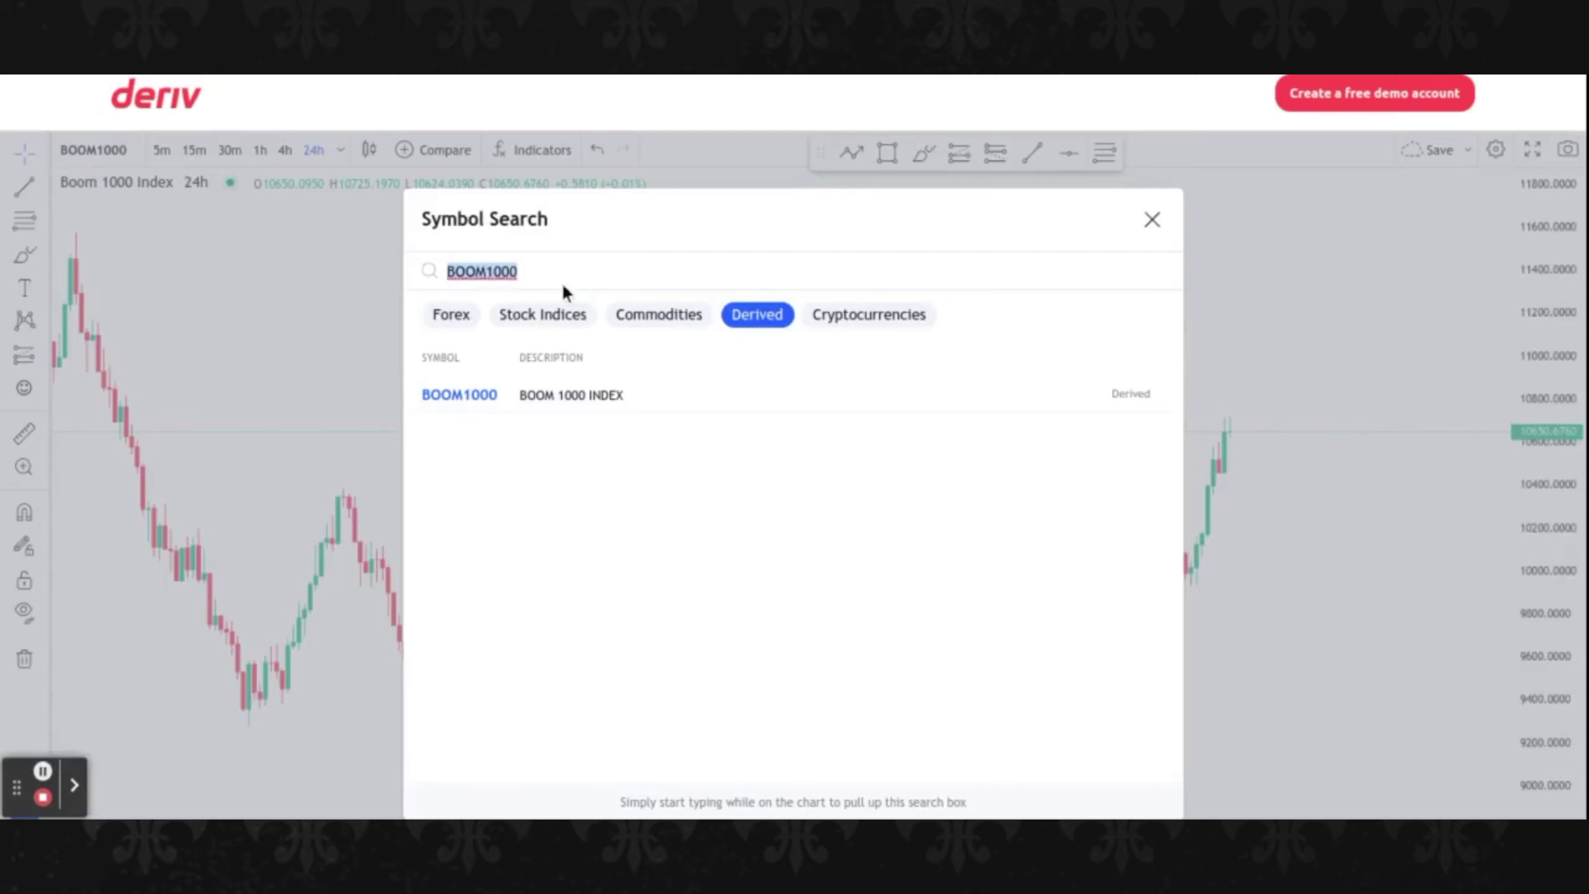
pyautogui.press('BackSpace')
pyautogui.scroll(-1, 550, 416)
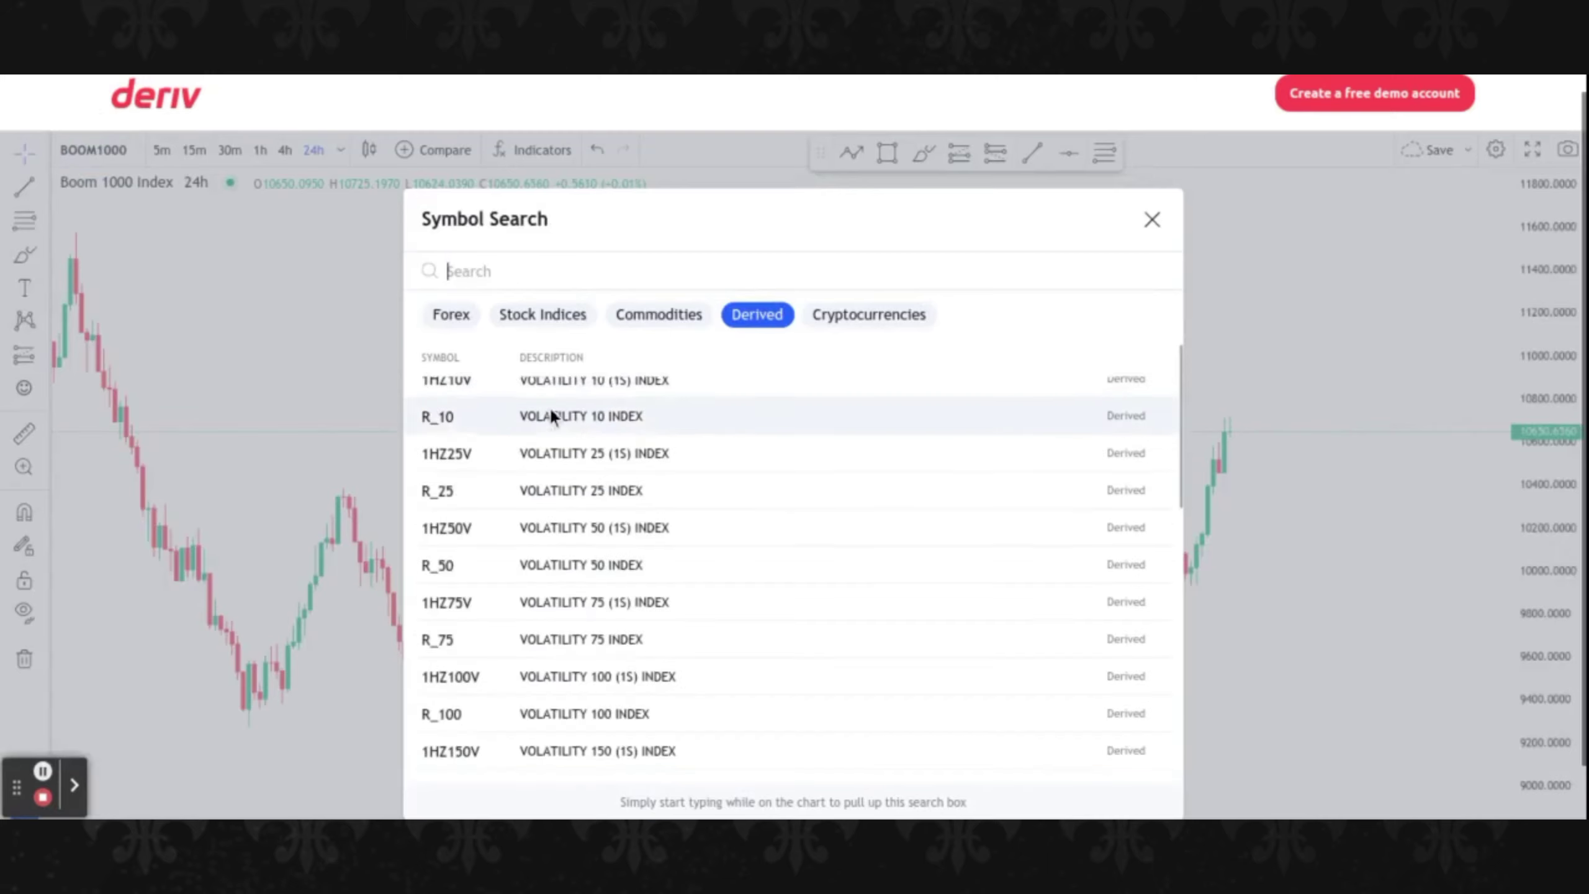
pyautogui.scroll(-6, 551, 416)
pyautogui.scroll(7, 550, 508)
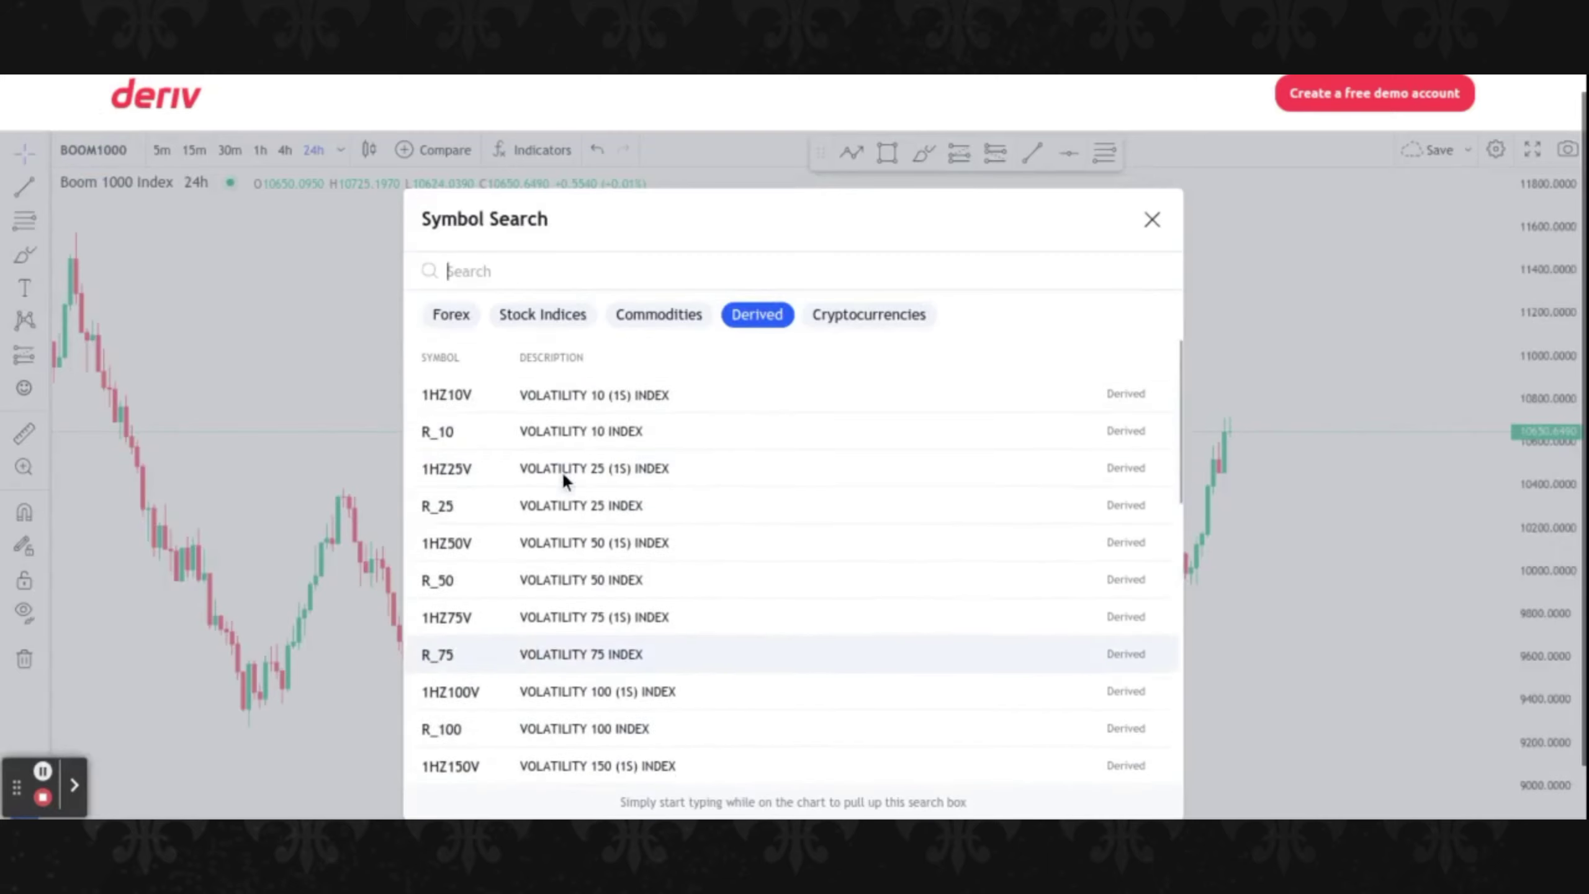
pyautogui.scroll(-3, 563, 479)
pyautogui.scroll(-10, 563, 480)
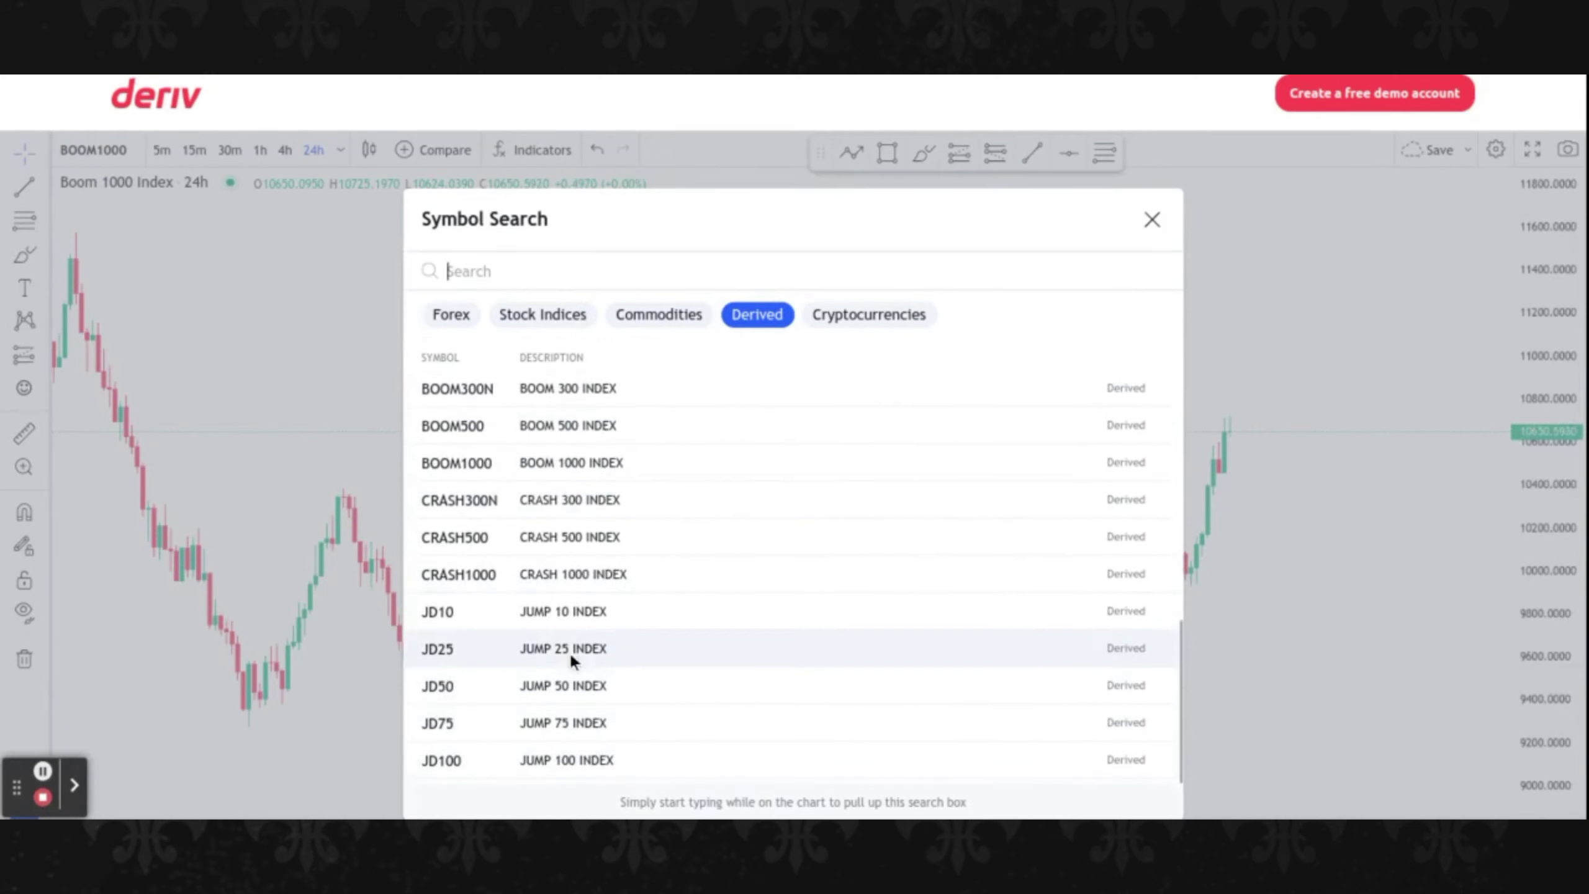
pyautogui.scroll(4, 594, 613)
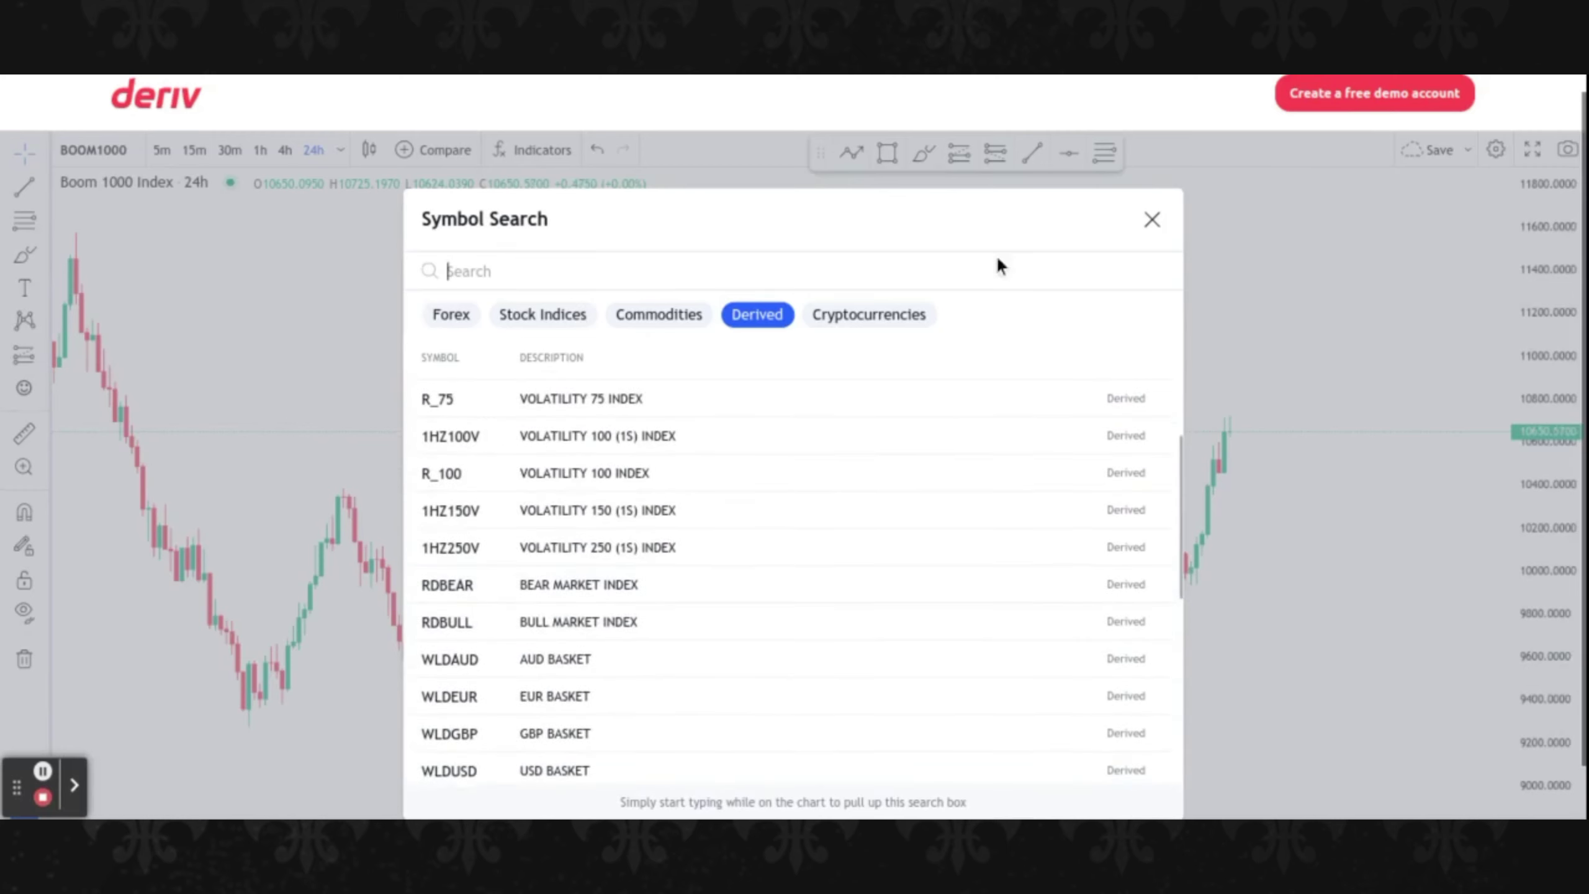
pyautogui.click(1152, 220)
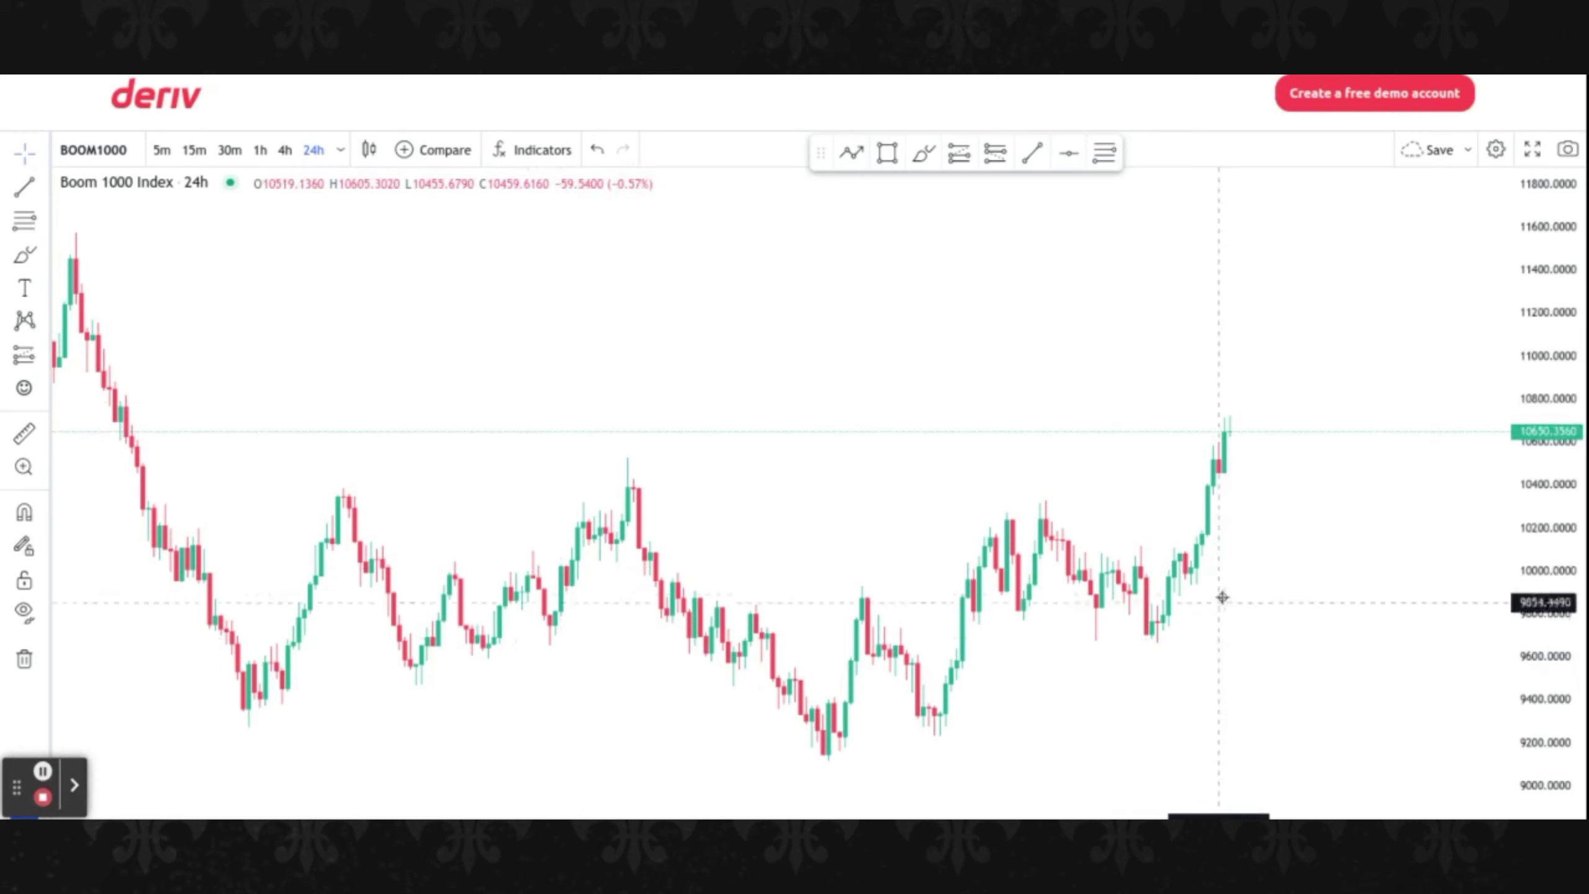
# Stretch and compress the price scale, then recentre the candles
pyautogui.moveTo(1219, 637); pyautogui.dragTo(1233, 547)
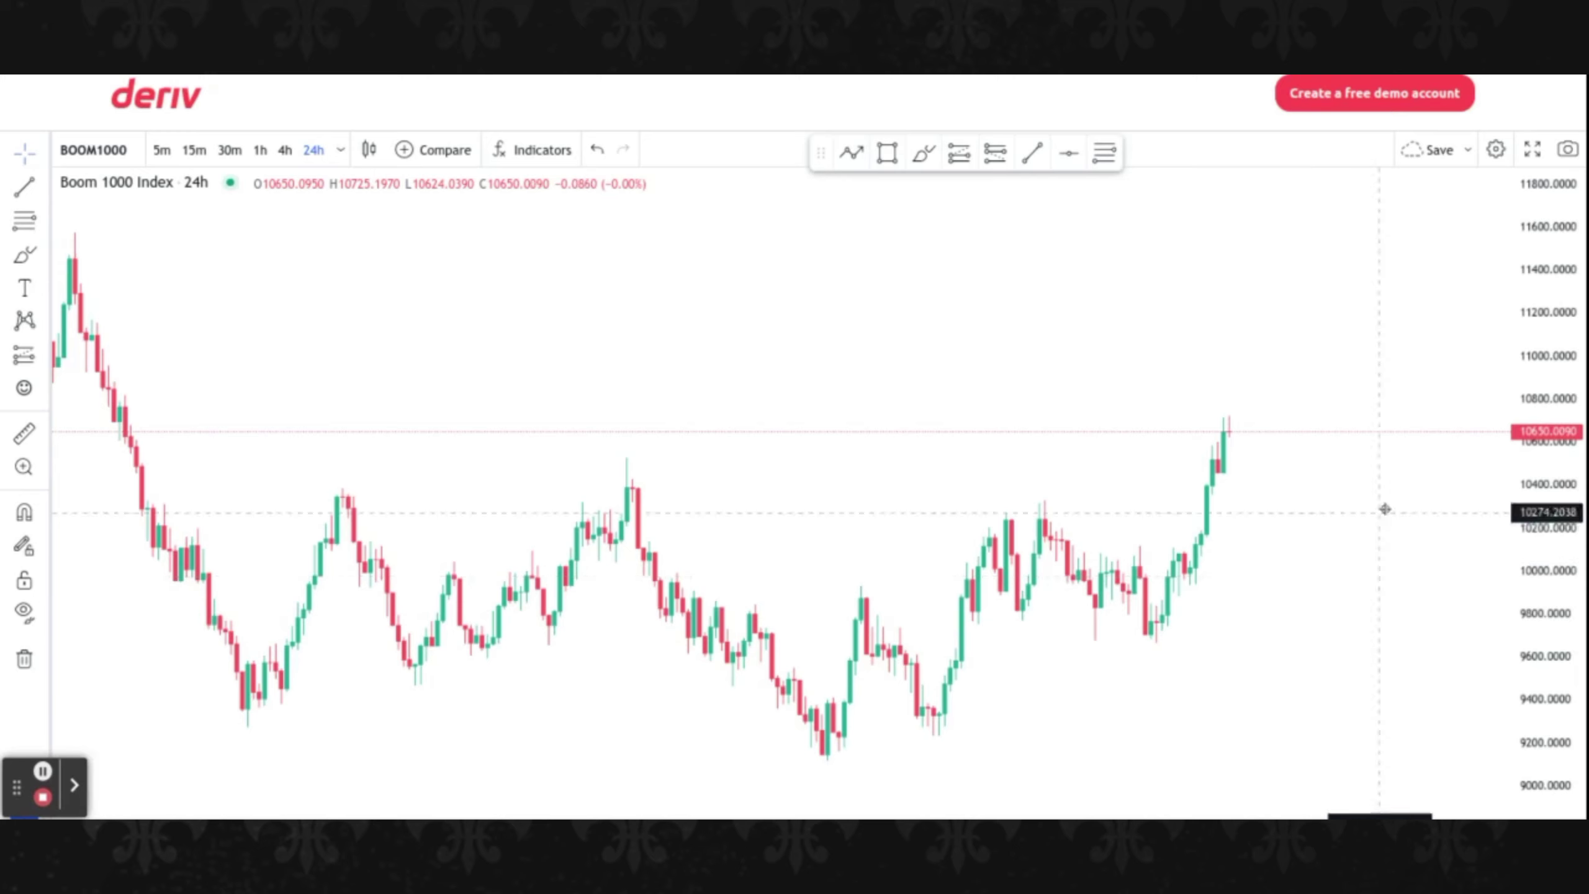
pyautogui.moveTo(1531, 570); pyautogui.dragTo(1533, 420)
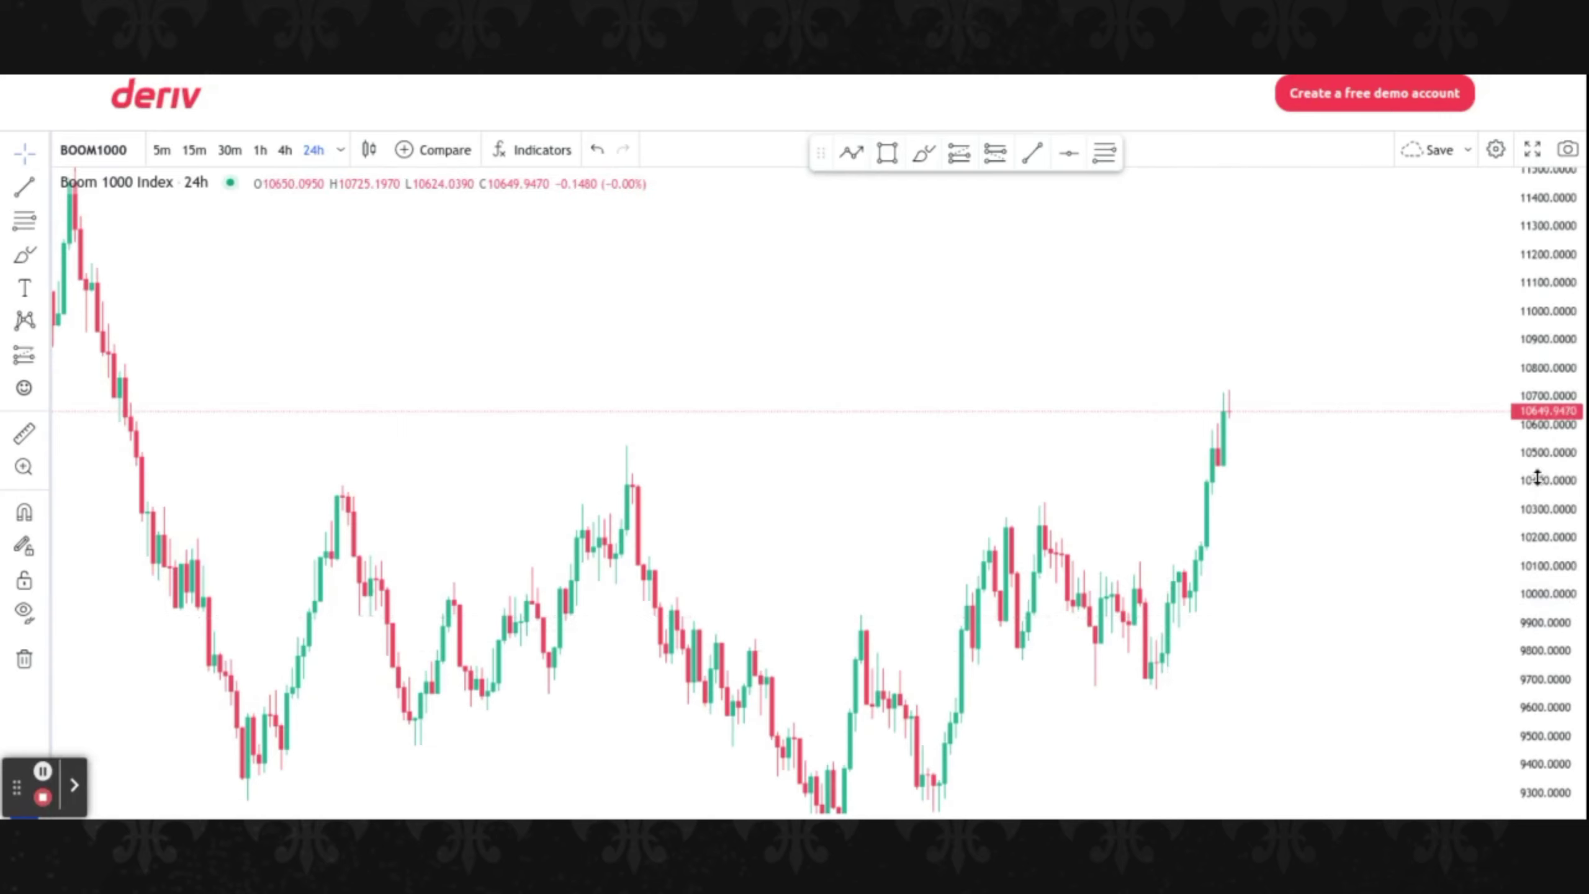
pyautogui.moveTo(1537, 478); pyautogui.dragTo(1546, 568)
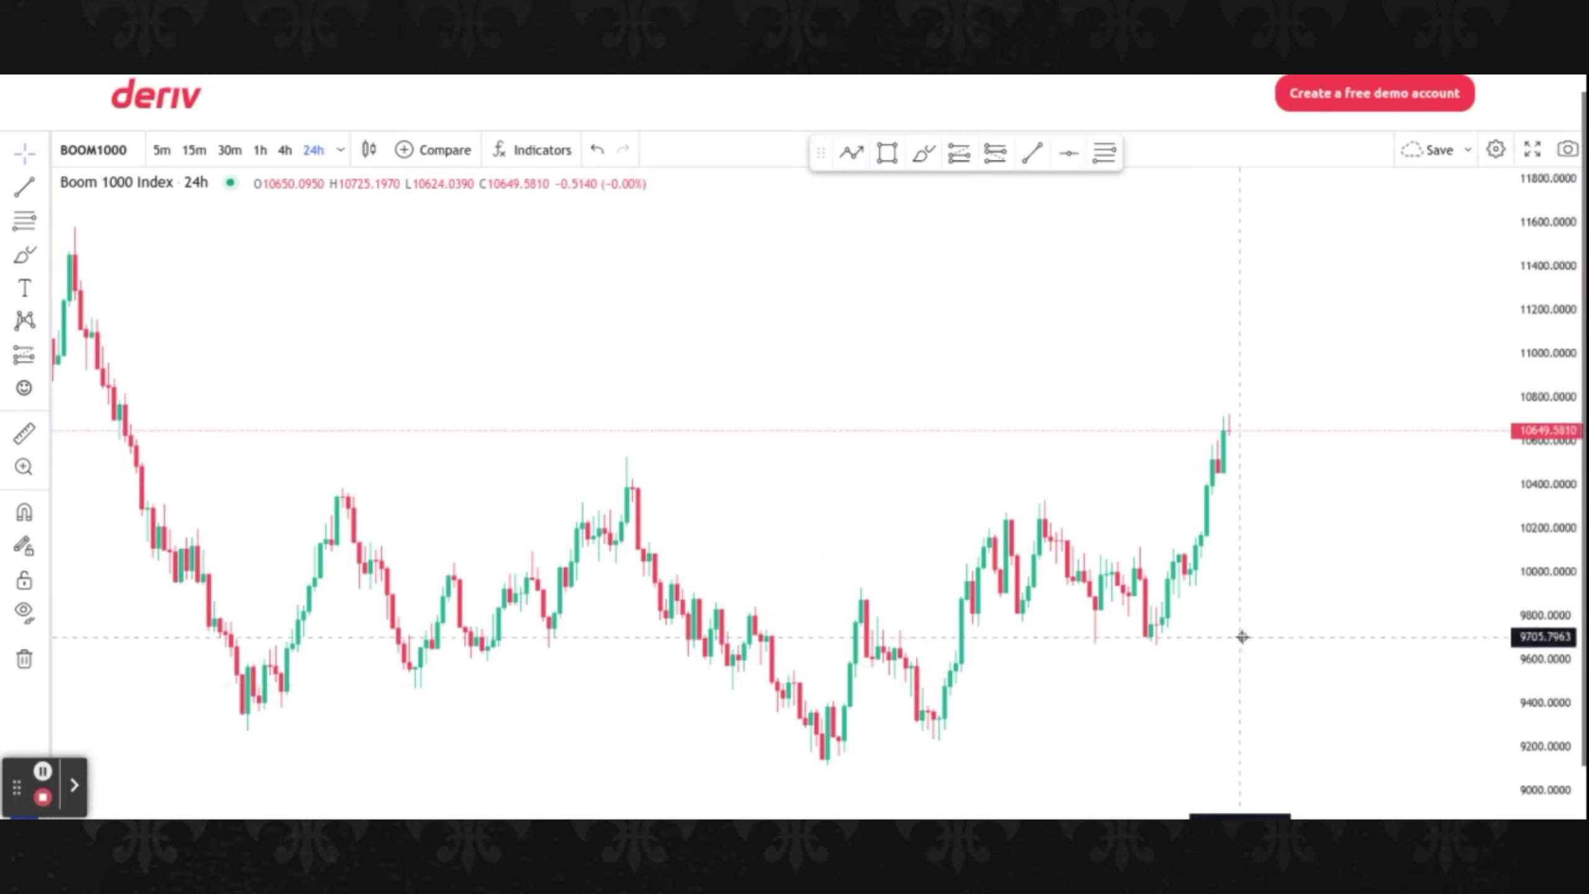
pyautogui.moveTo(1242, 636); pyautogui.dragTo(1092, 527)
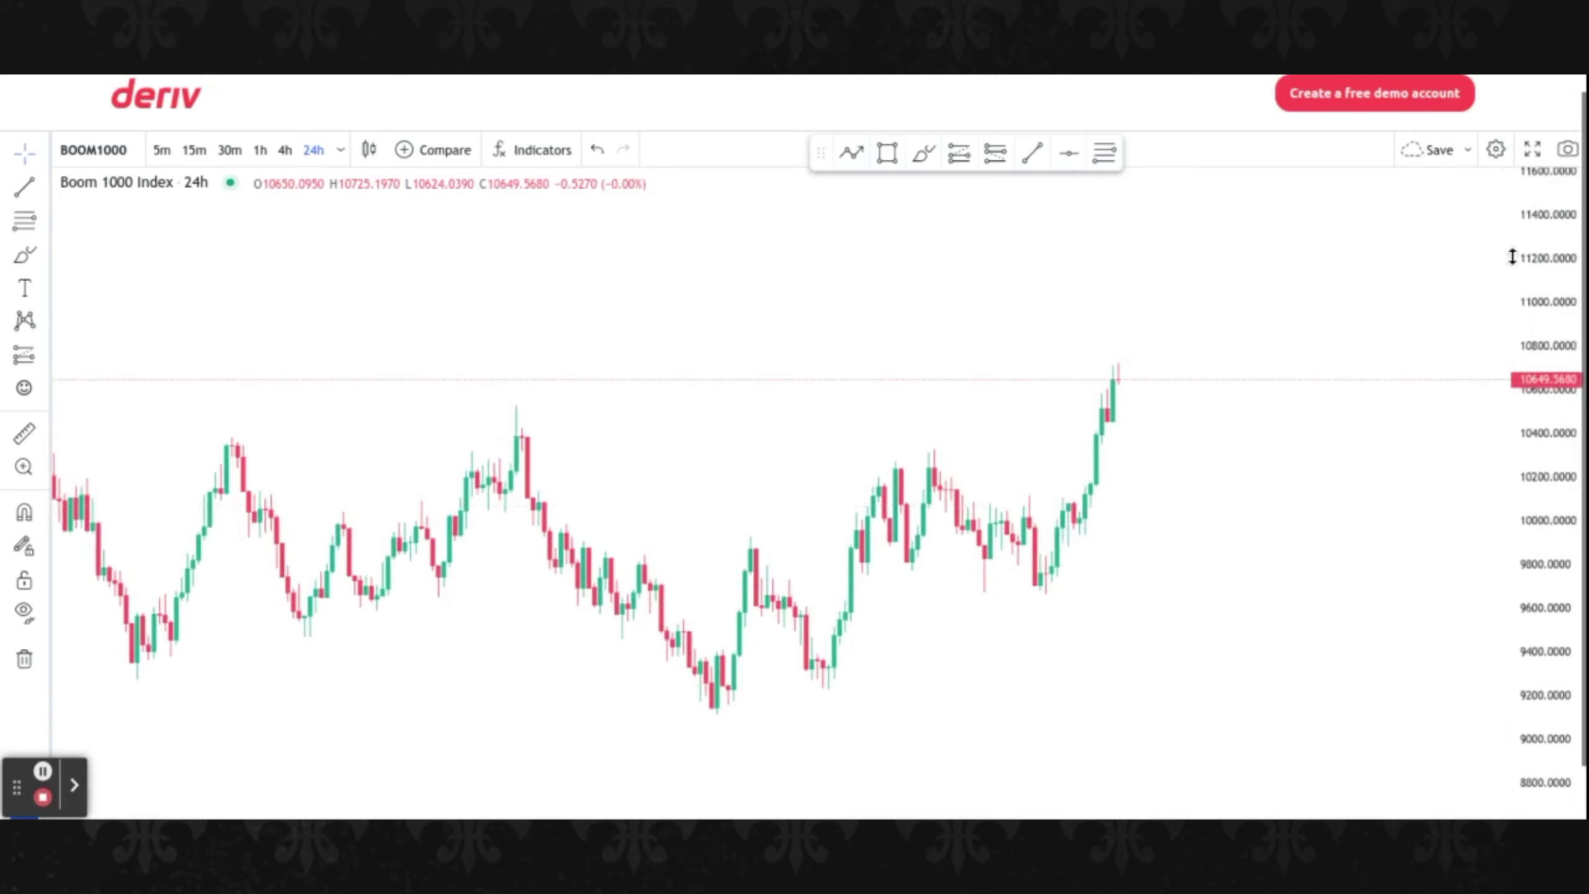
pyautogui.moveTo(1530, 374); pyautogui.dragTo(1541, 264)
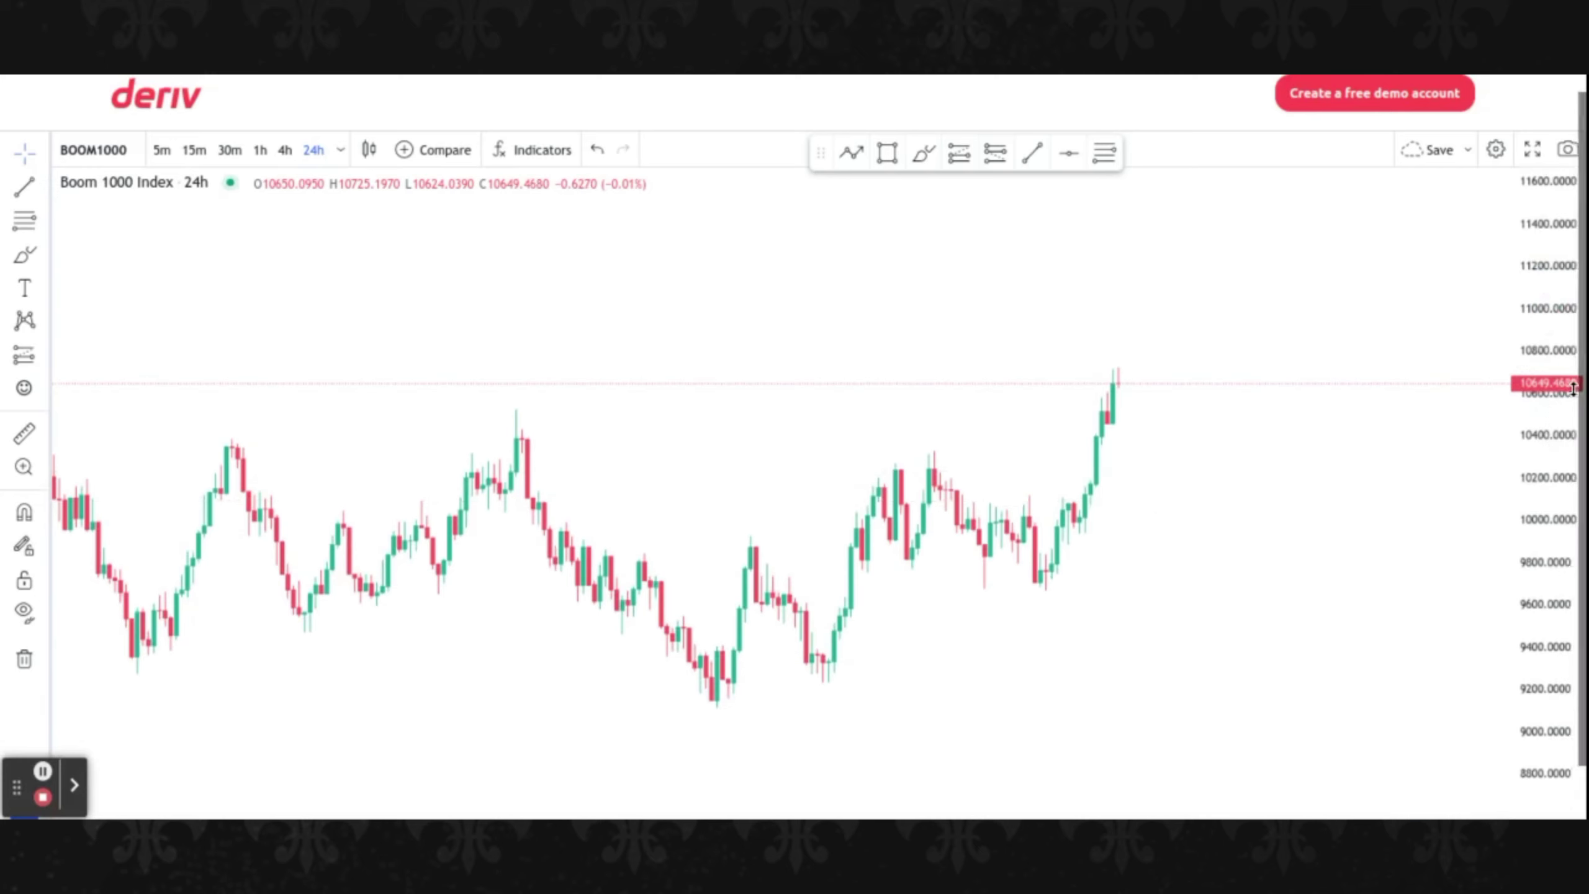
pyautogui.moveTo(1386, 514); pyautogui.dragTo(1348, 497)
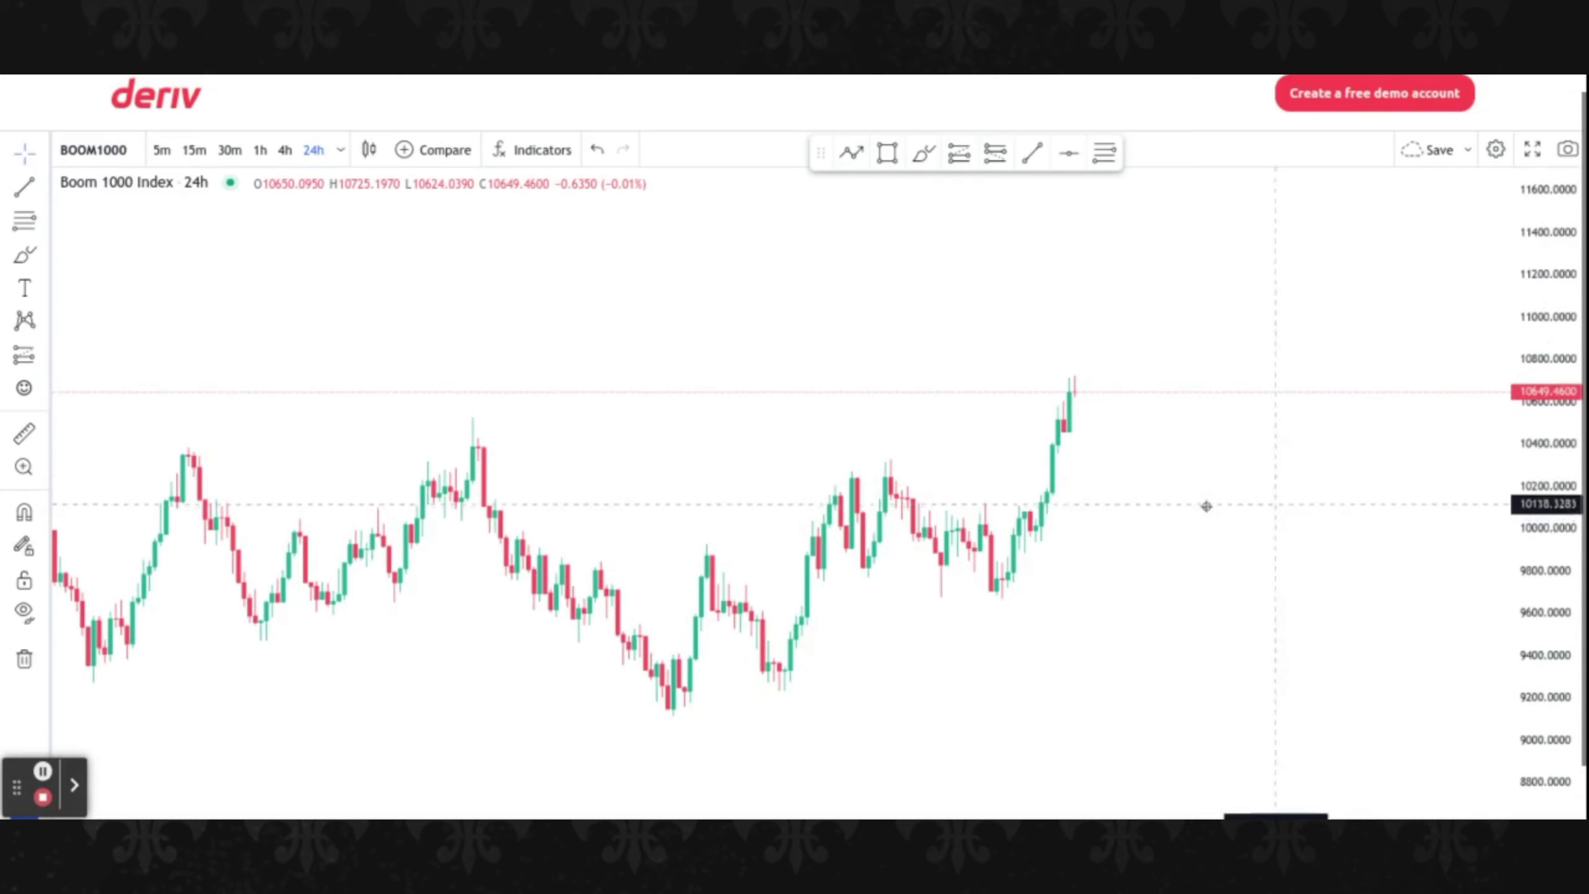
# Draw a horizontal line at about 10637 on the chart
pyautogui.click(1067, 155)
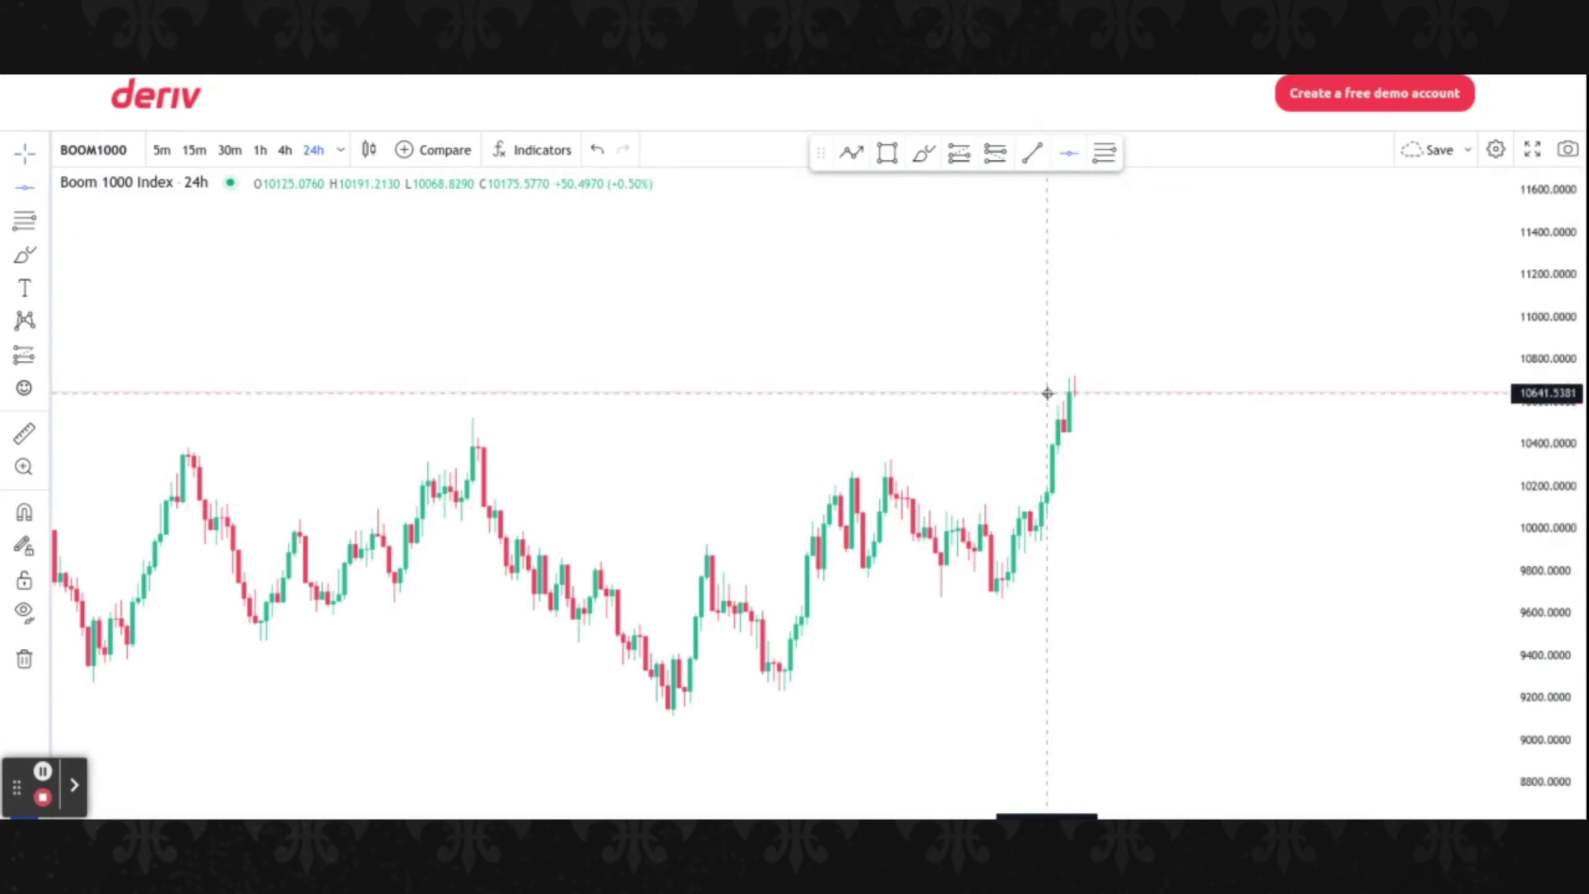
pyautogui.click(1069, 394)
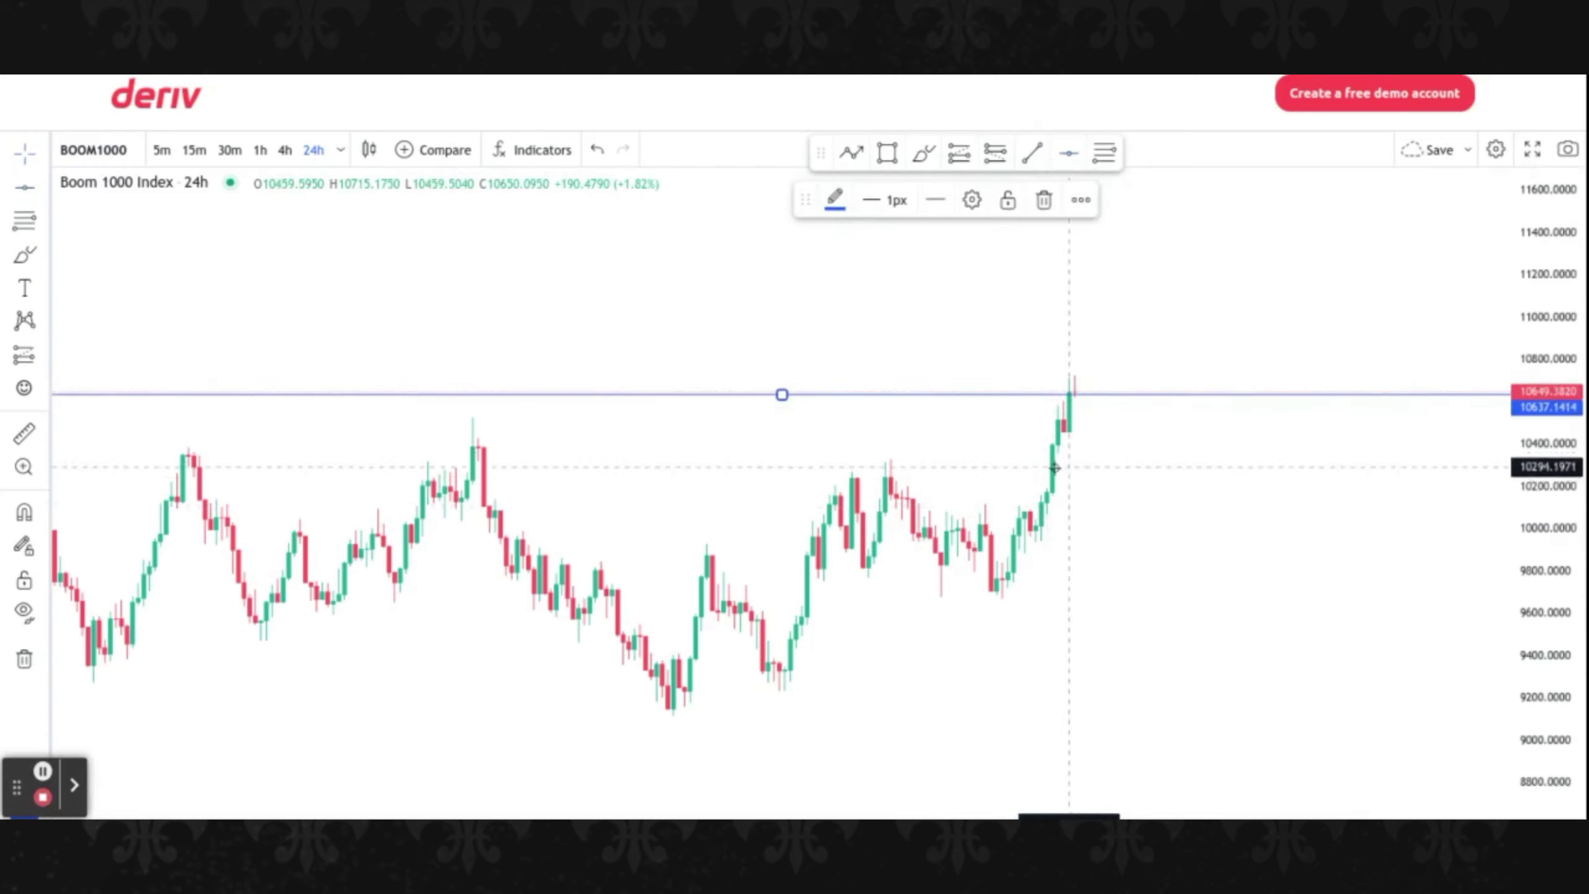
pyautogui.click(1206, 589)
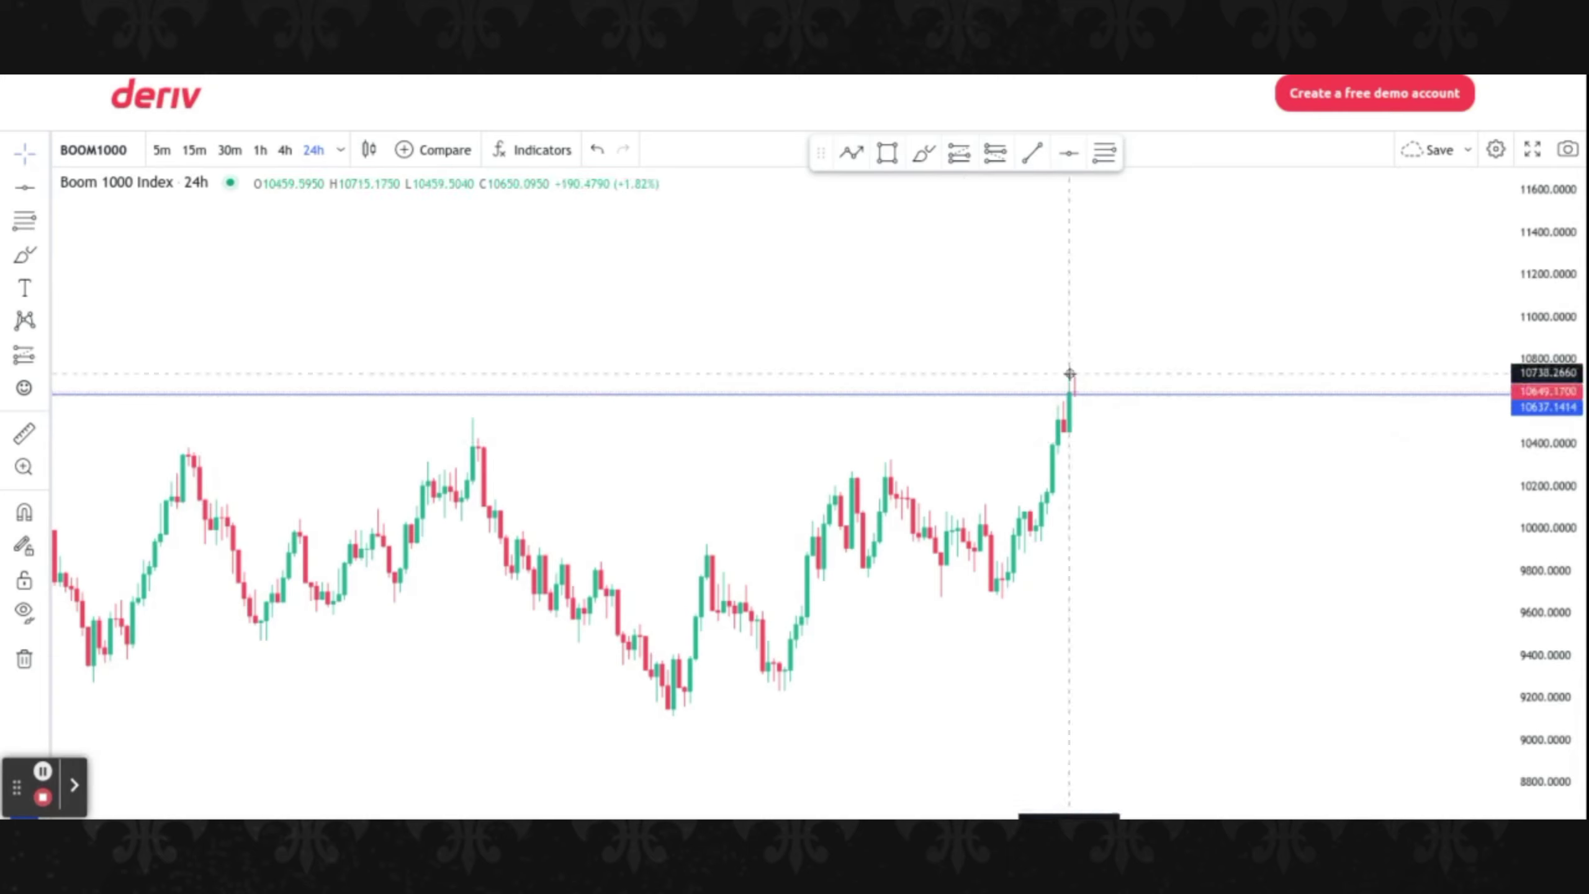
# Make the horizontal line 3px thick and open its settings dialog
pyautogui.click(1020, 393)
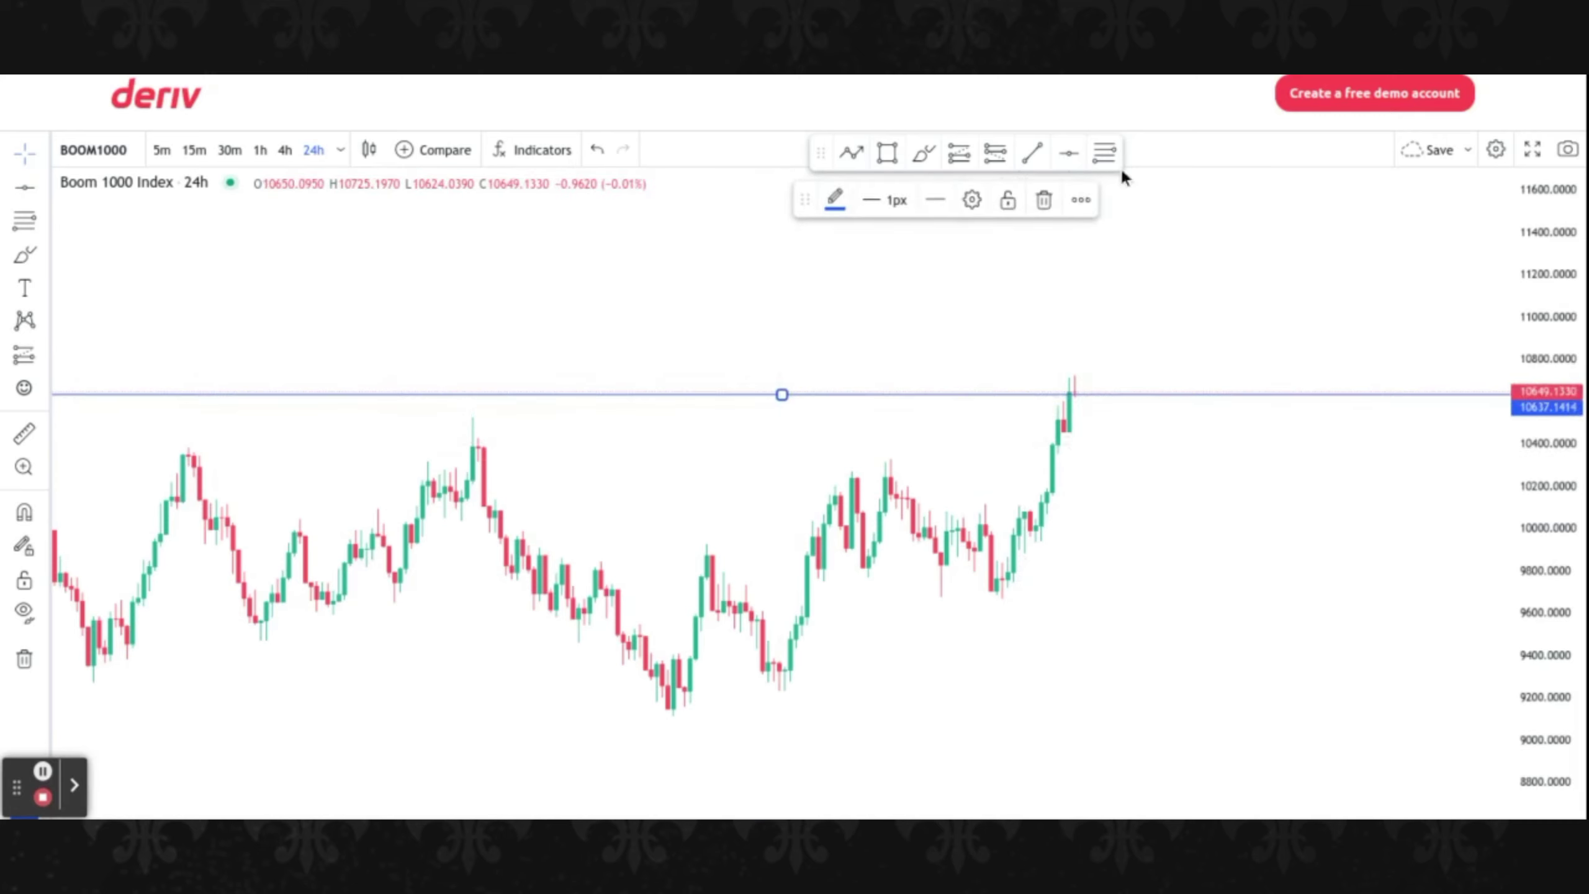
pyautogui.click(896, 201)
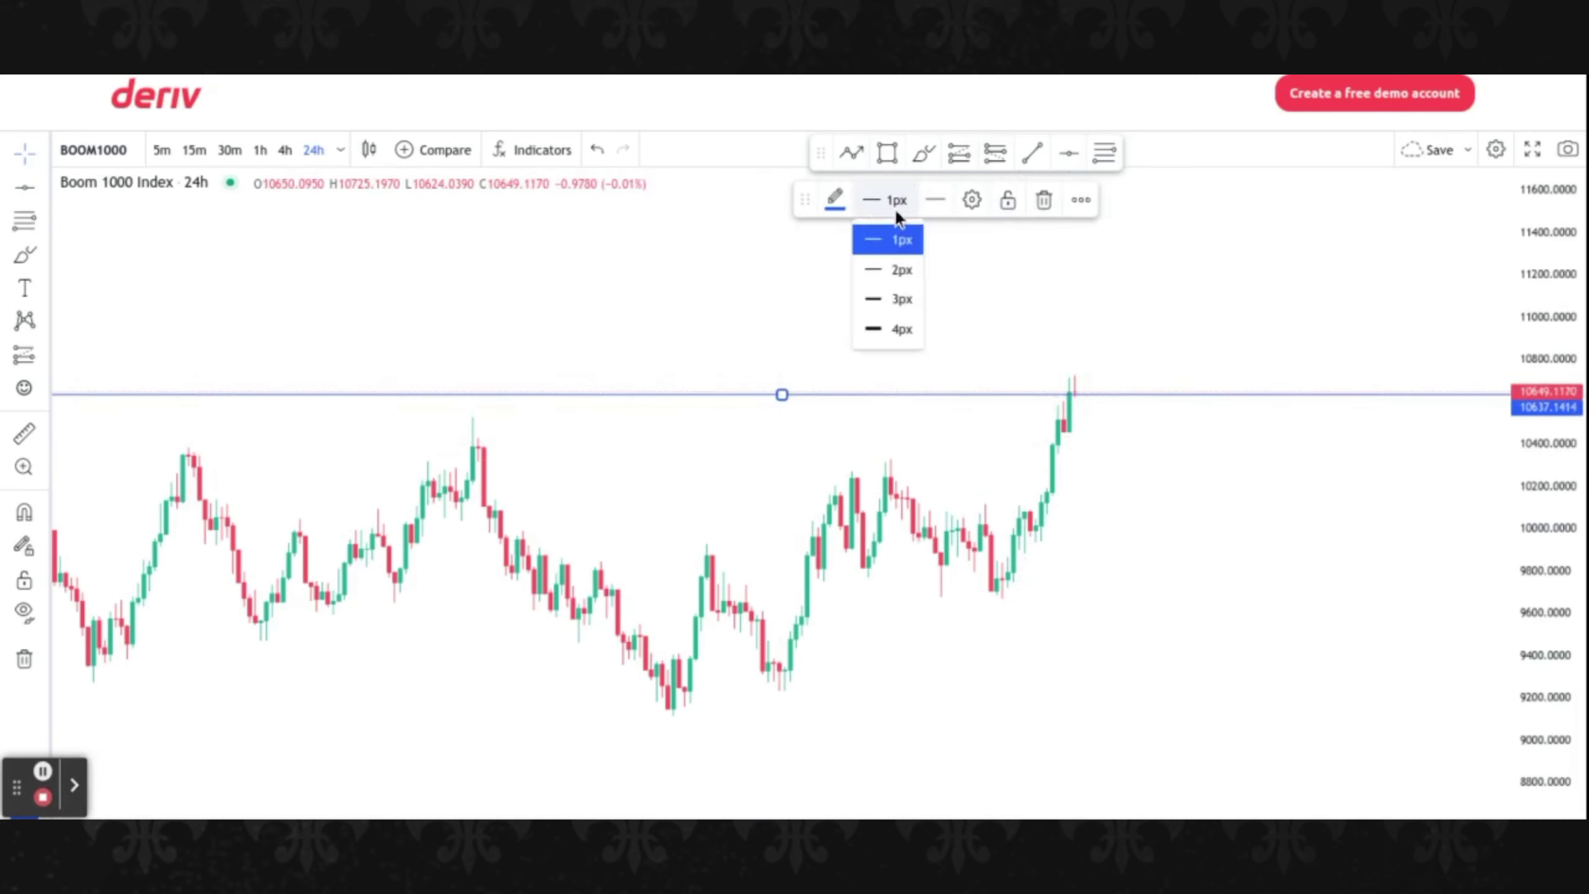
pyautogui.click(899, 298)
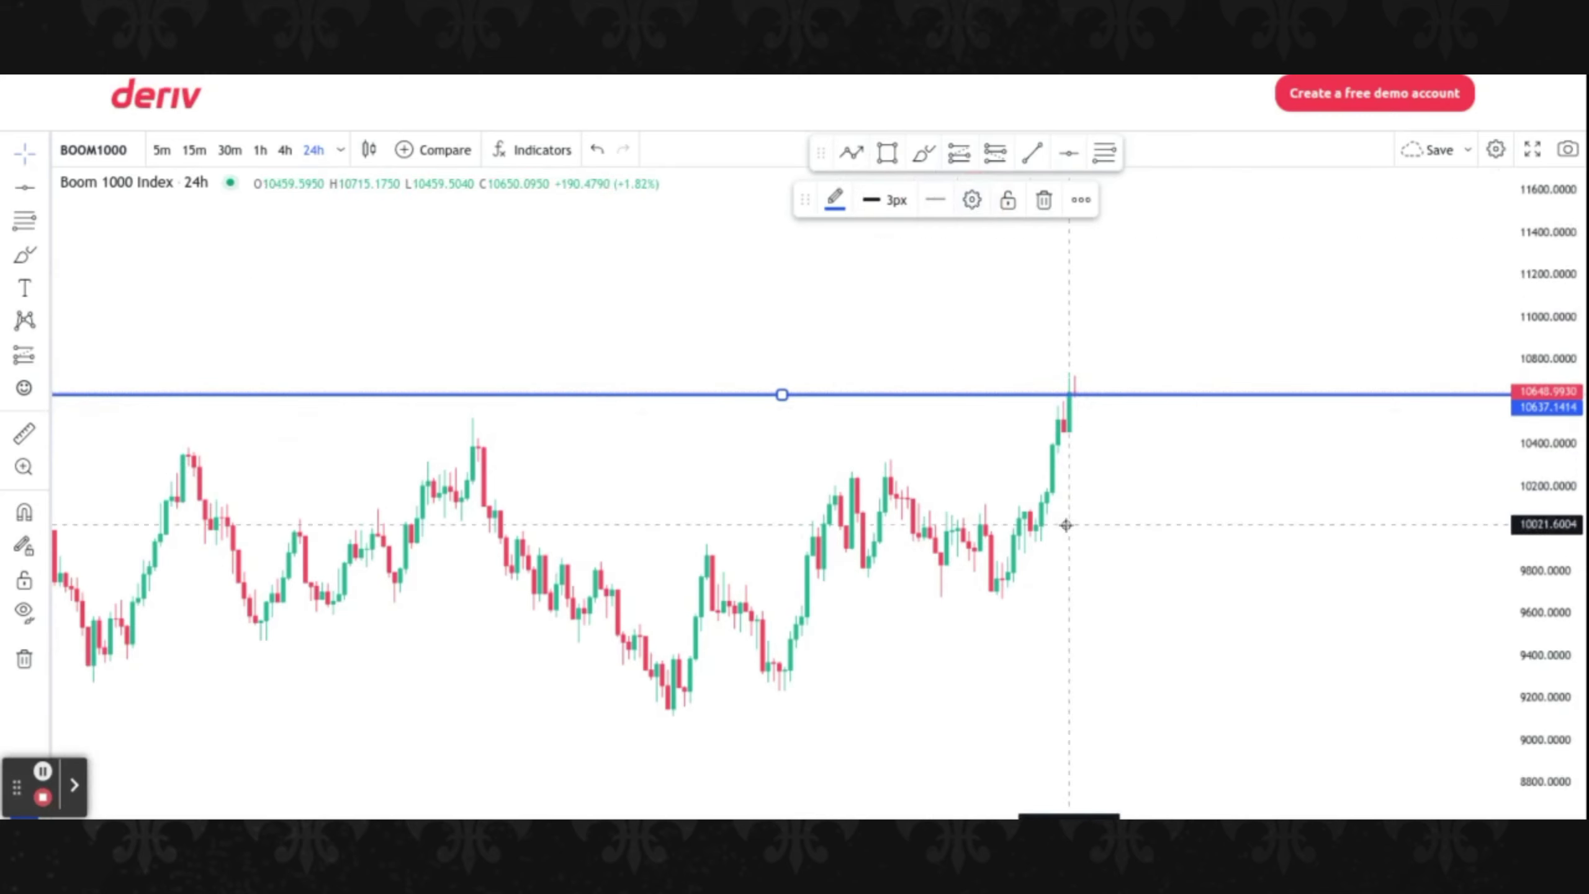
pyautogui.doubleClick(952, 392)
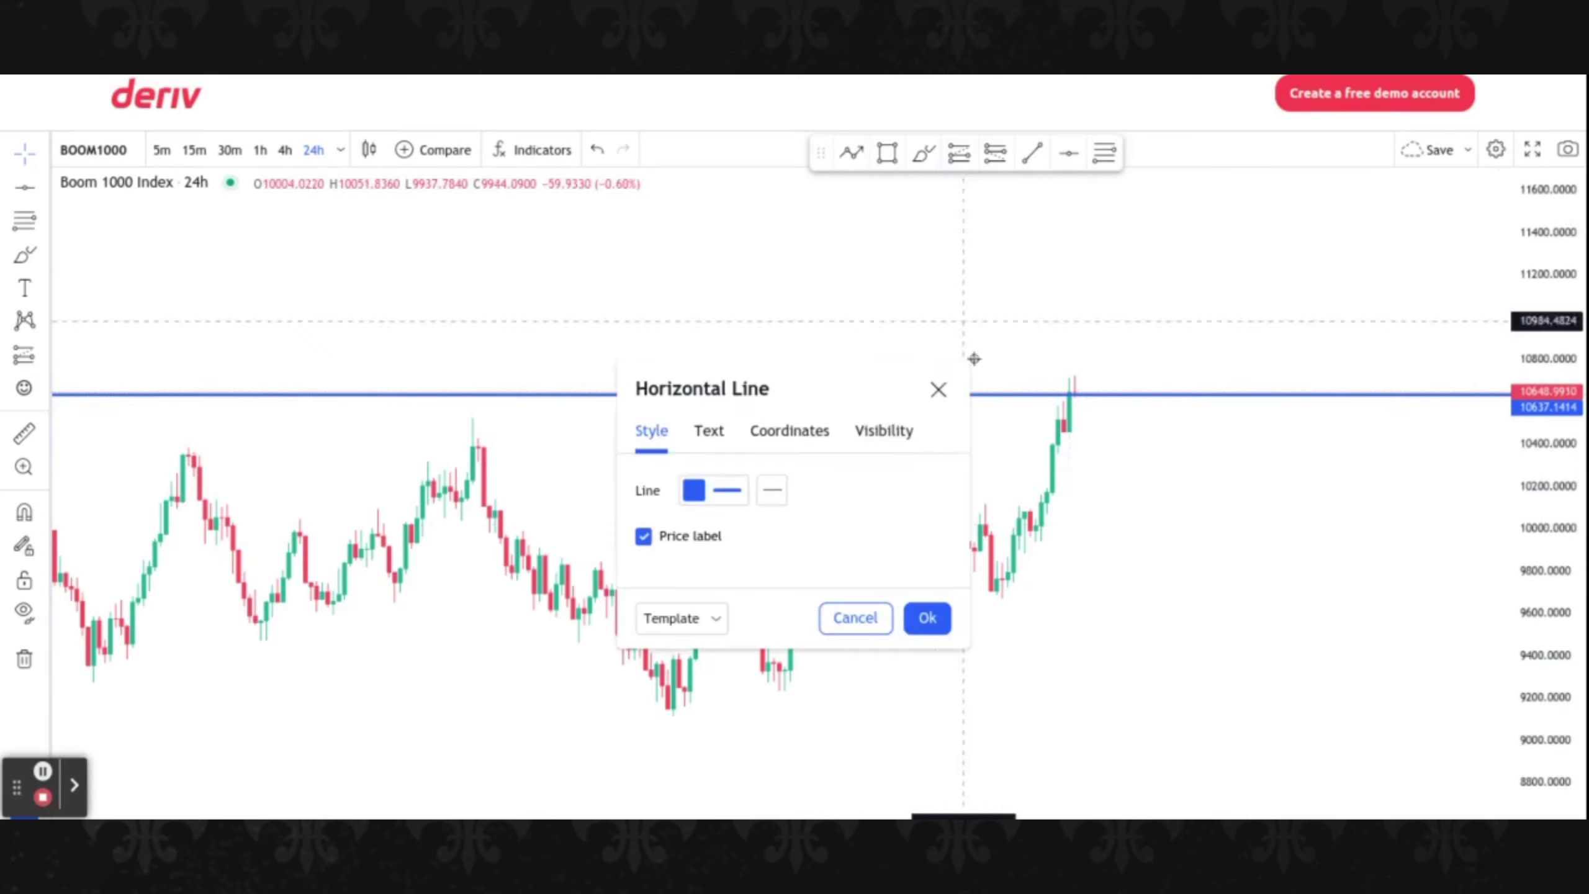
# Set the line's price coordinate to 10600 and confirm
pyautogui.click(786, 430)
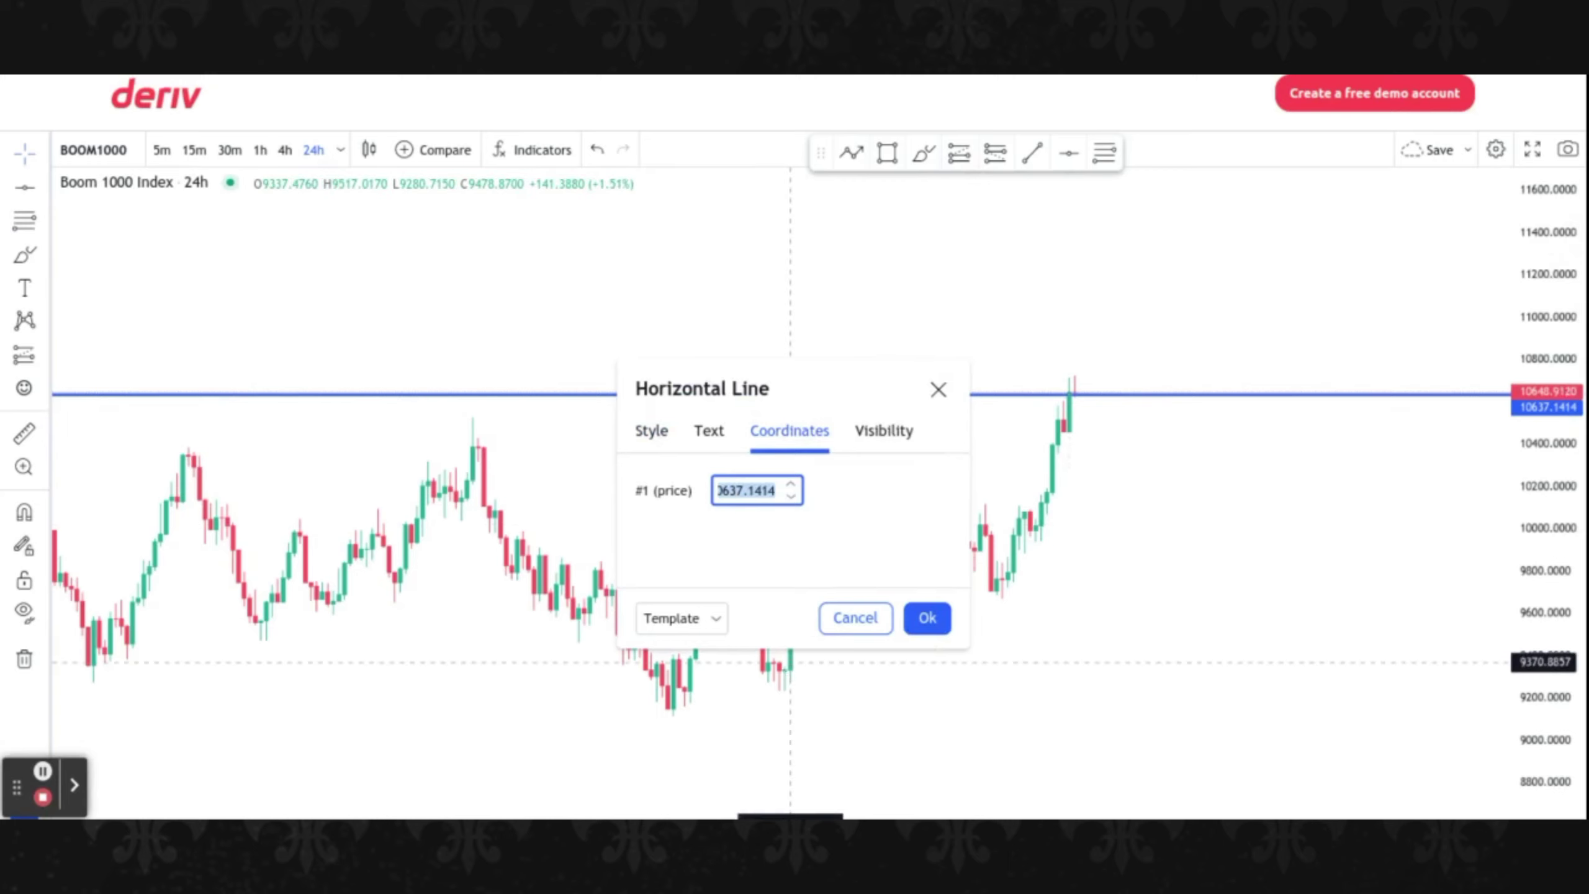
pyautogui.write('10600.0')
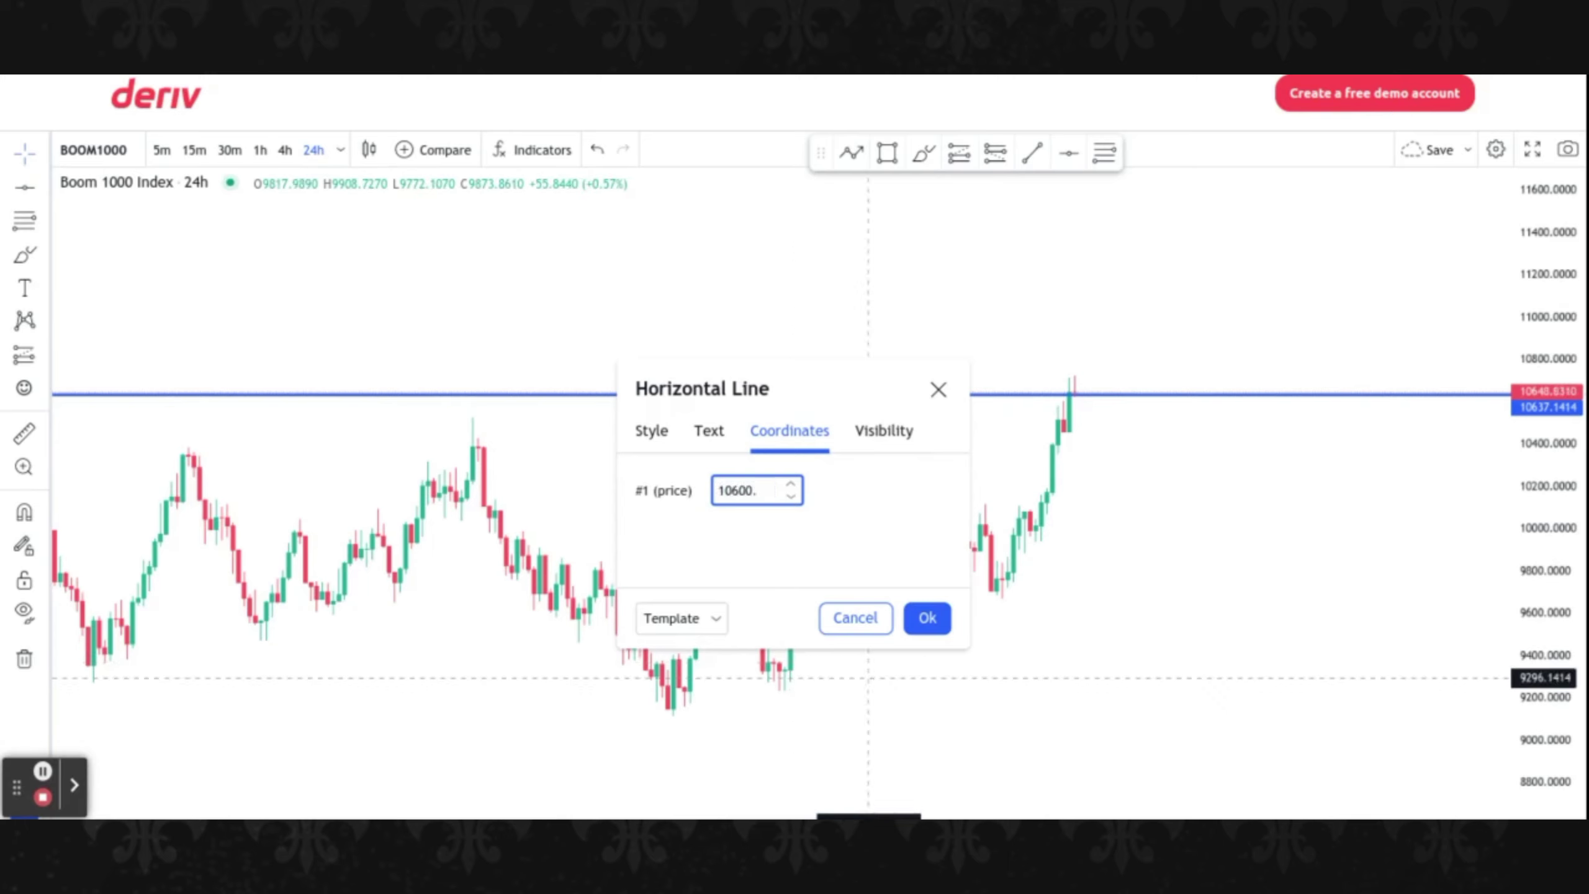
pyautogui.click(927, 618)
pyautogui.click(1127, 778)
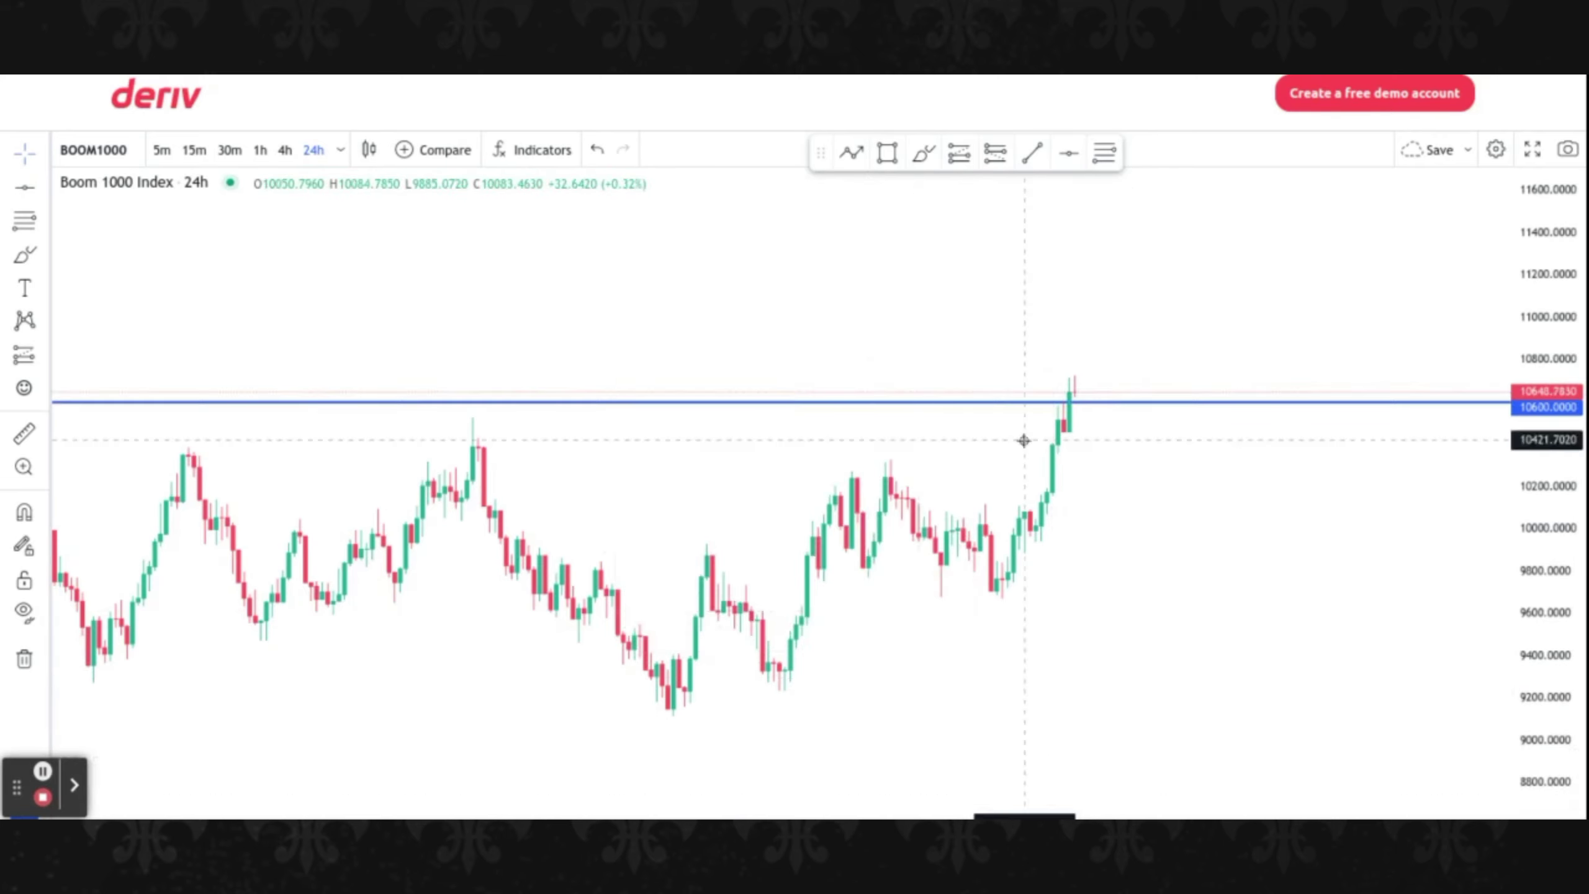
# Clone the 10600 horizontal line to create a copy above it
pyautogui.moveTo(1266, 460); pyautogui.dragTo(1268, 494)
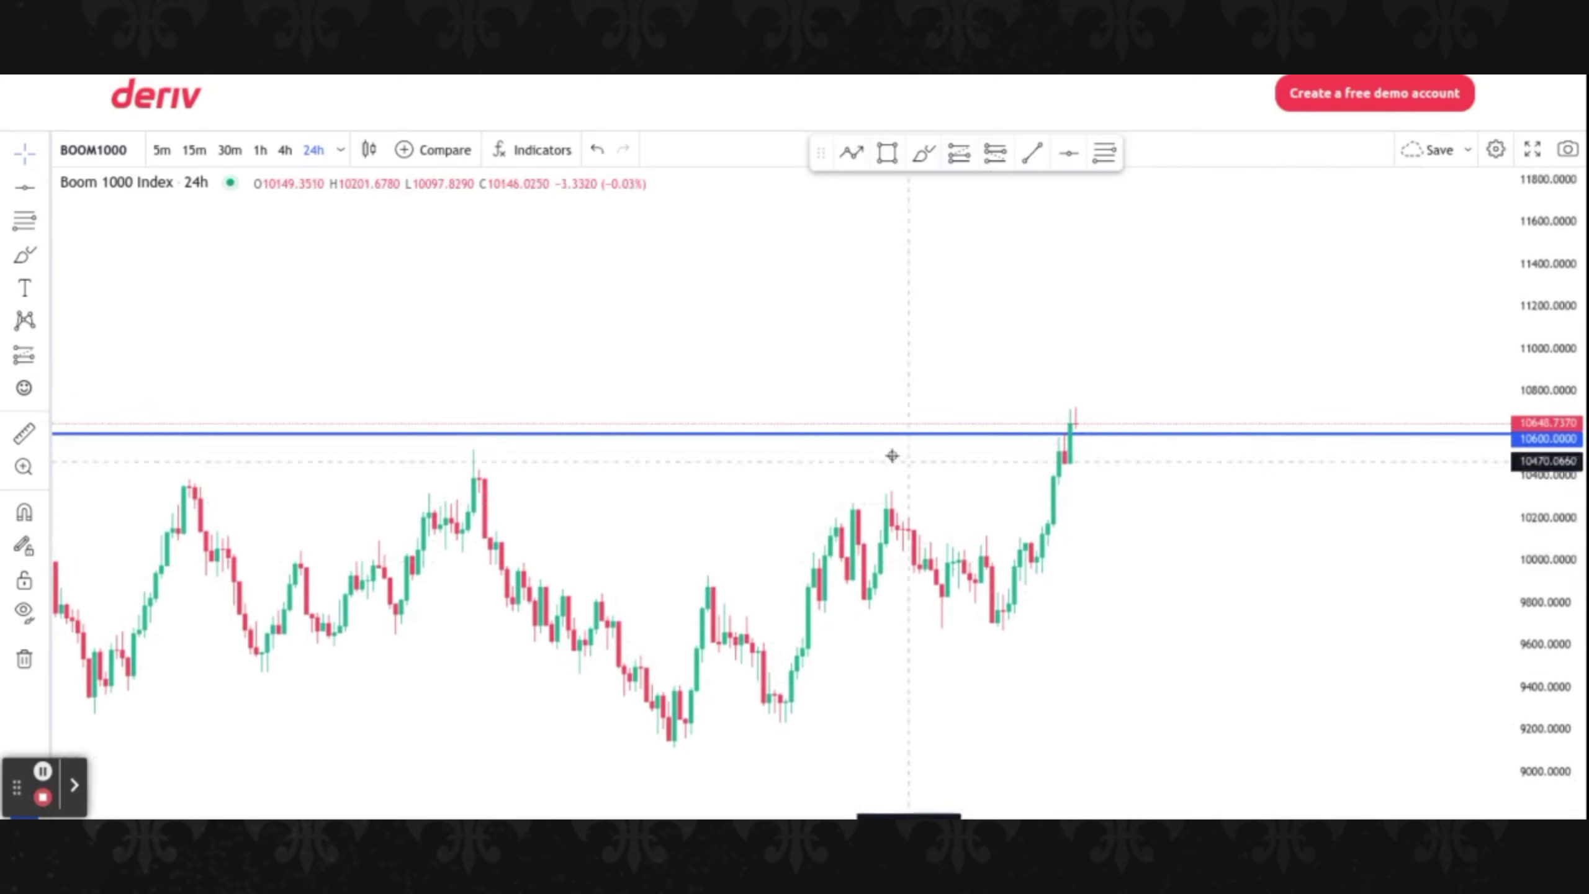
pyautogui.click(858, 442)
pyautogui.rightClick(856, 442)
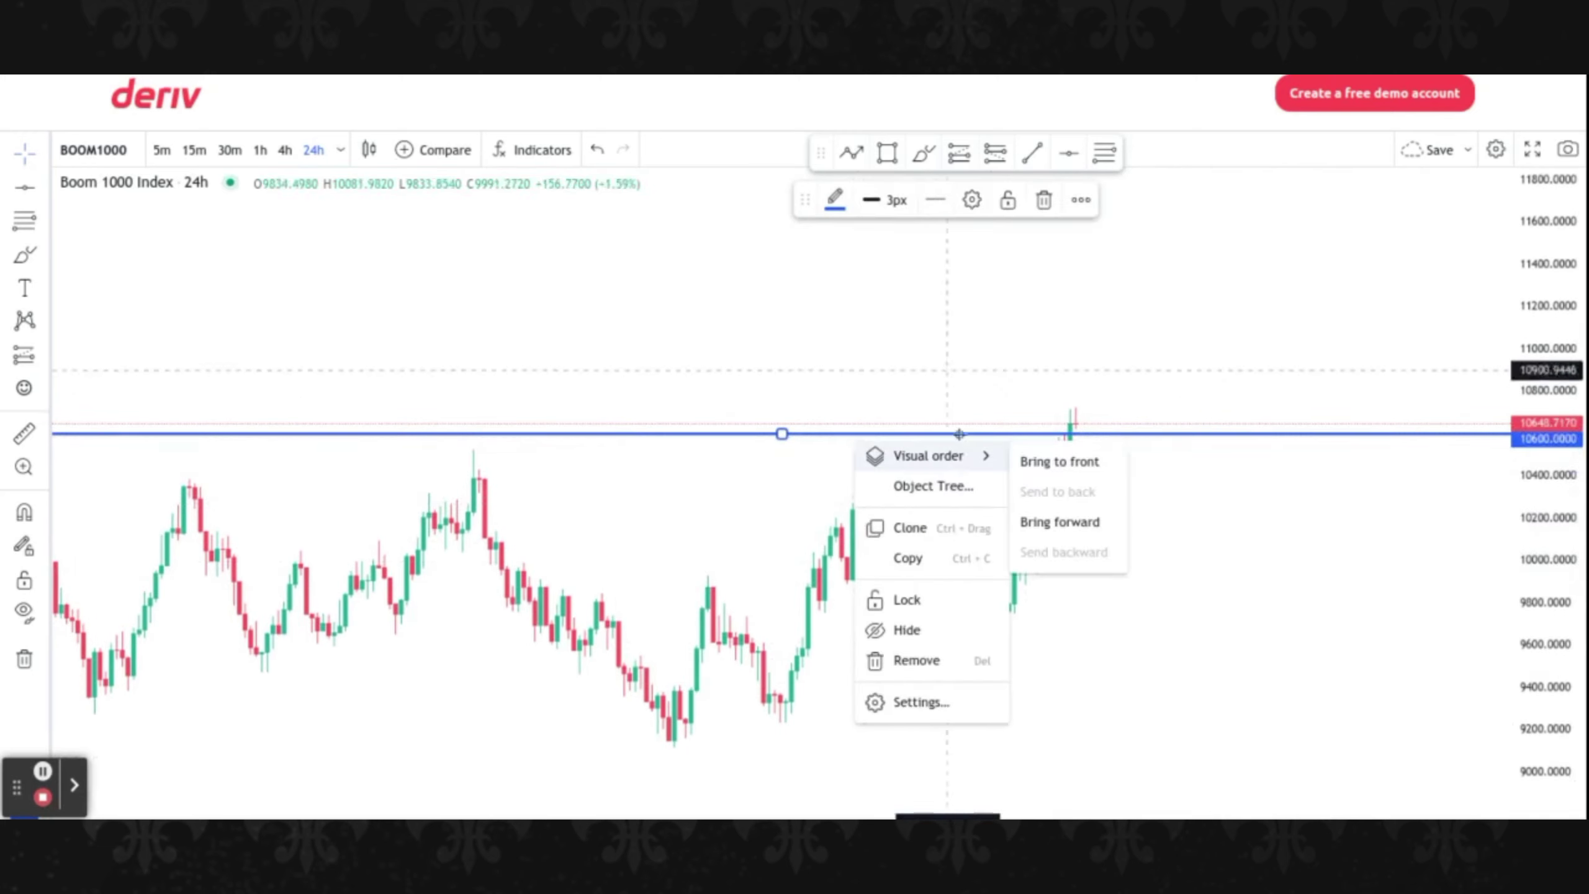
pyautogui.click(905, 530)
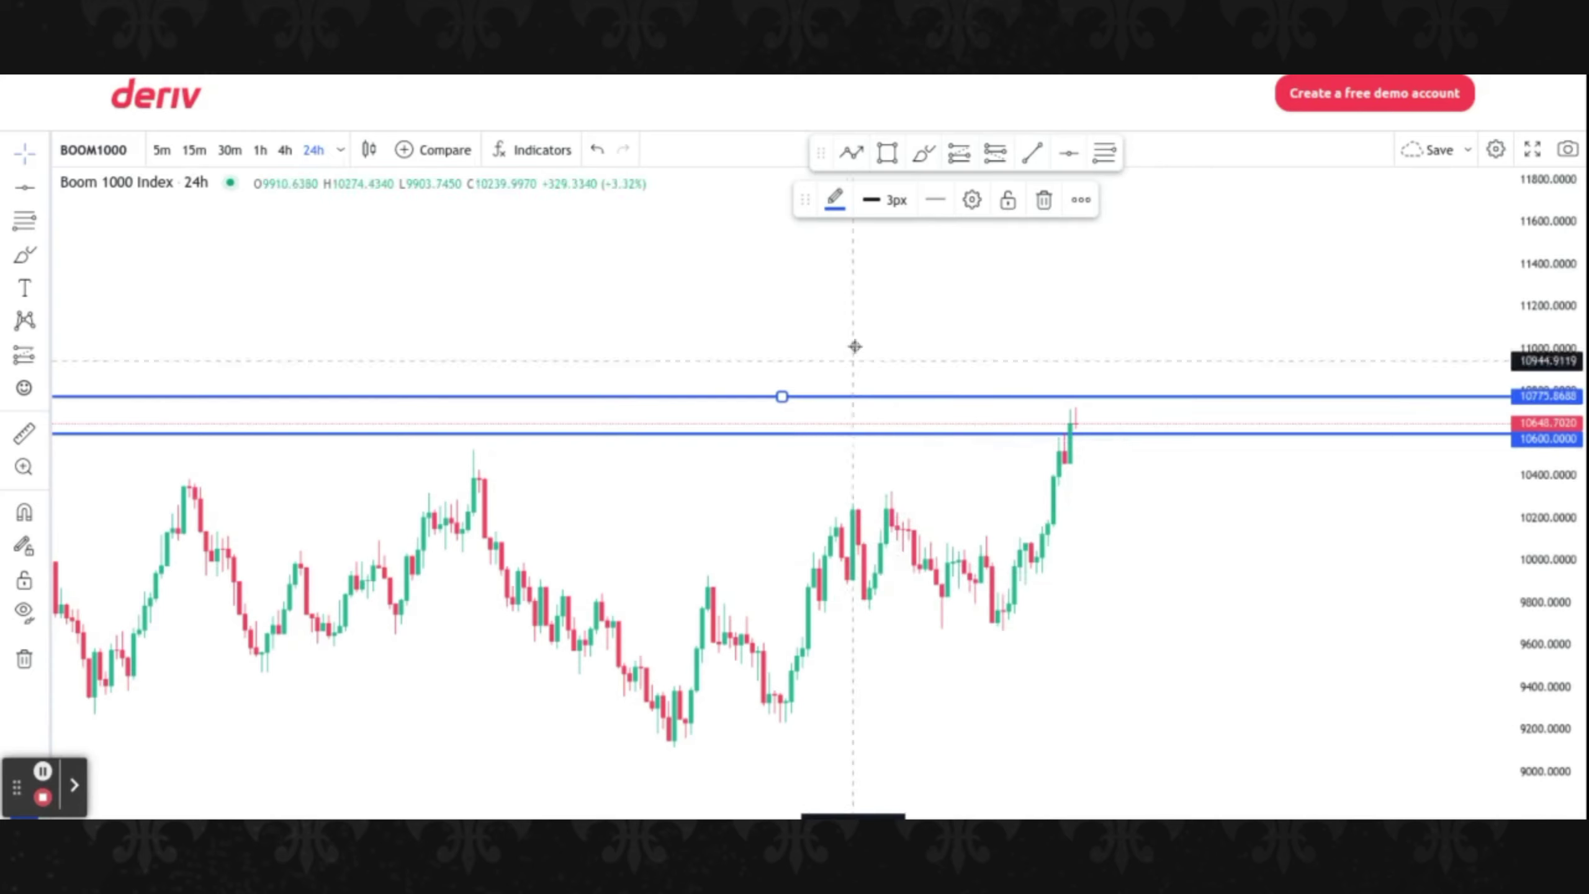
# Set the cloned line's price to 10650 and stretch the price scale
pyautogui.click(973, 200)
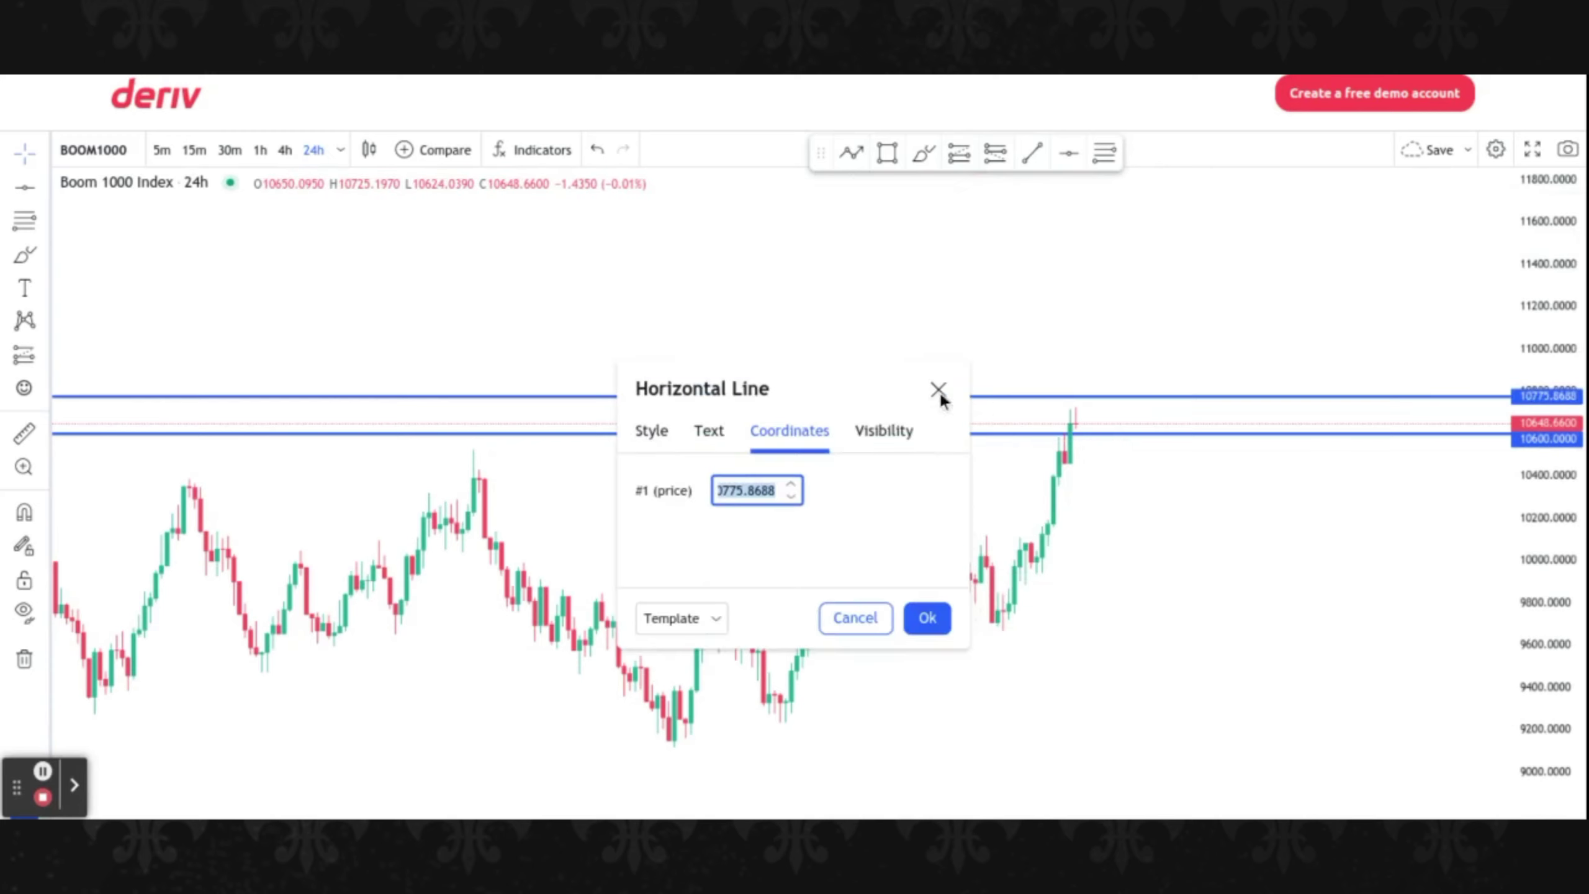
pyautogui.write('10650.0')
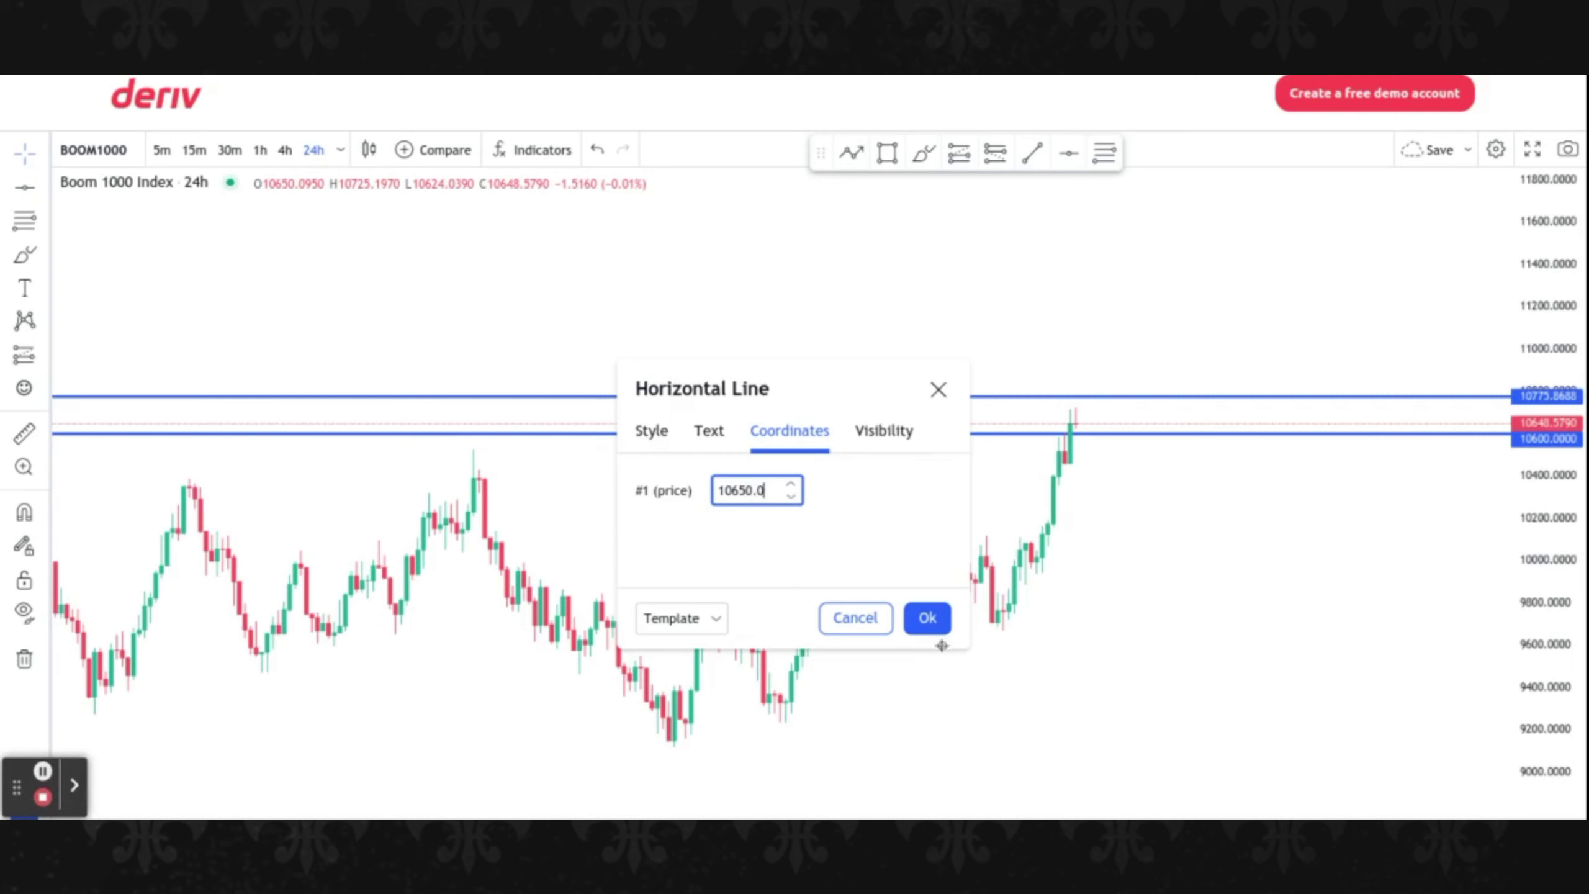
pyautogui.click(928, 617)
pyautogui.click(1172, 645)
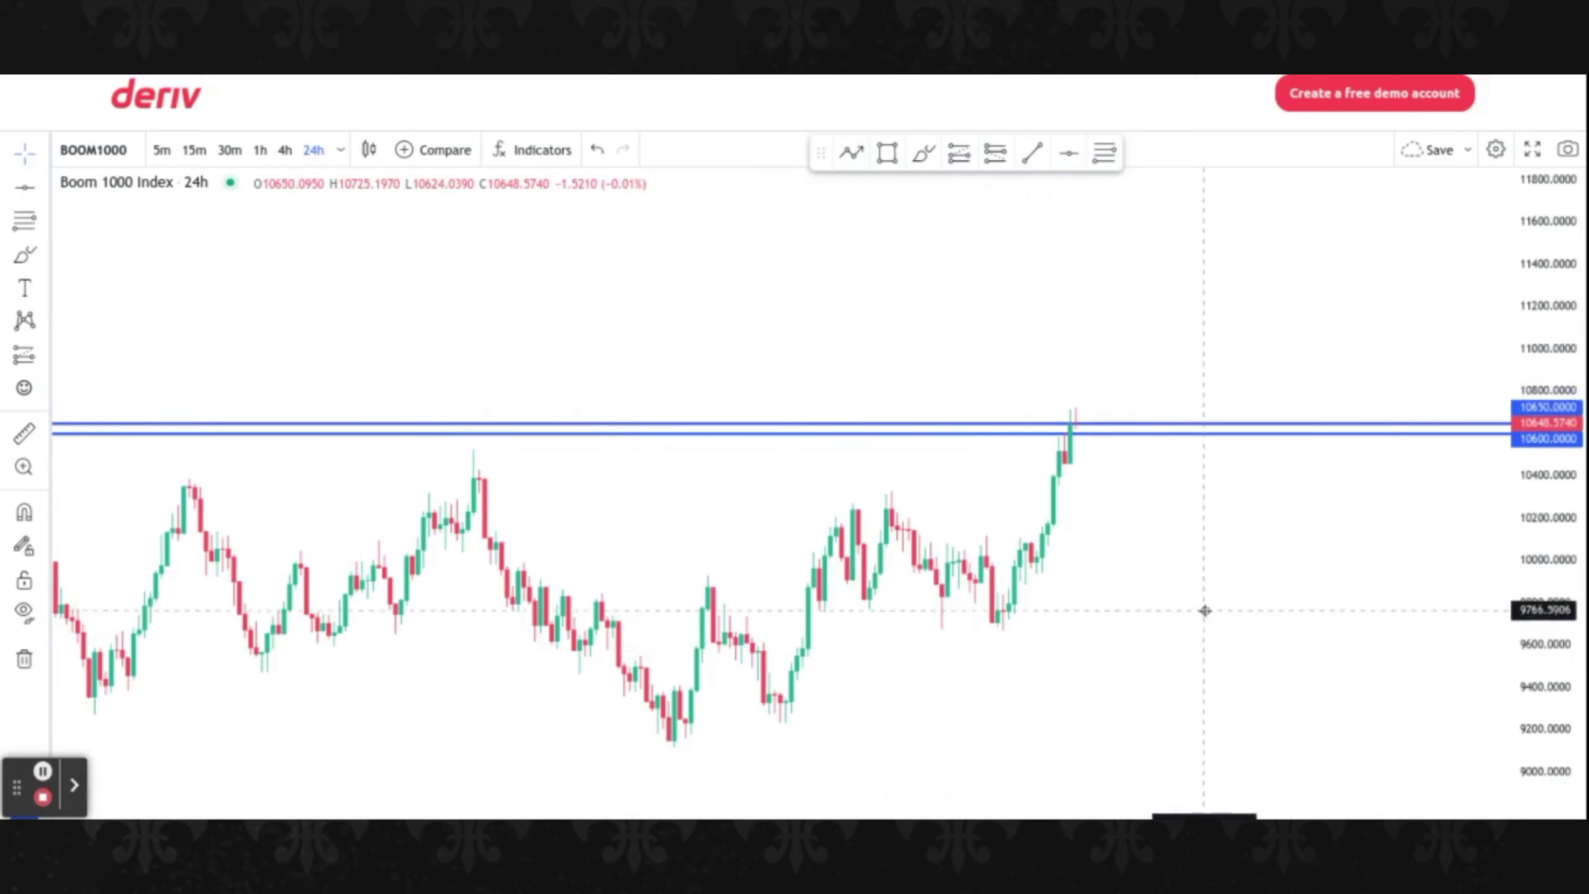
pyautogui.moveTo(1224, 600); pyautogui.dragTo(1191, 635)
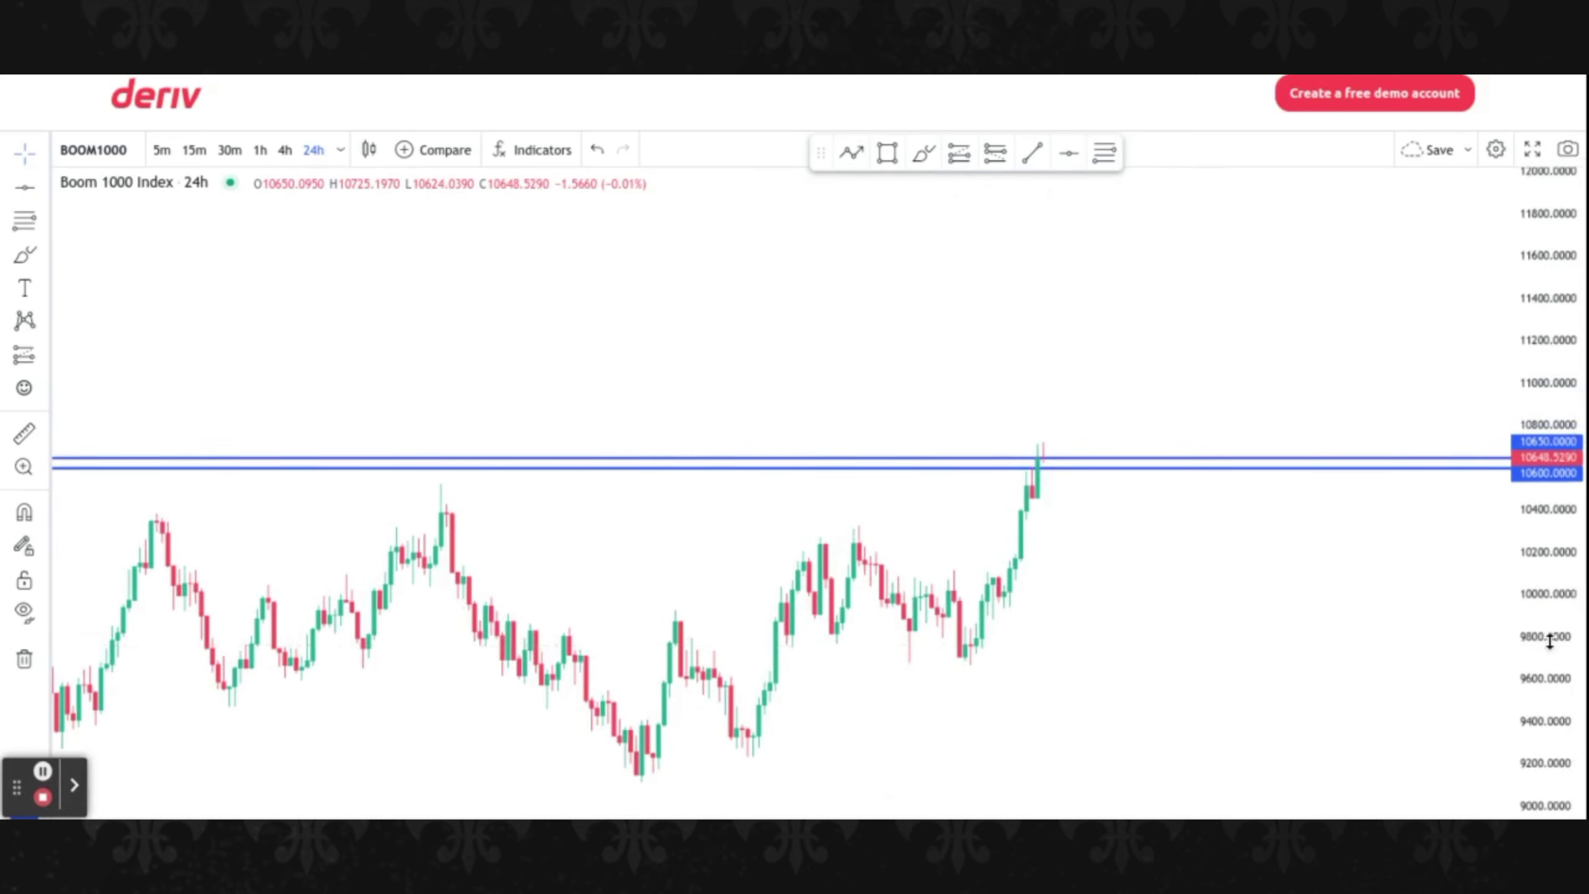
pyautogui.moveTo(1551, 635); pyautogui.dragTo(1550, 404)
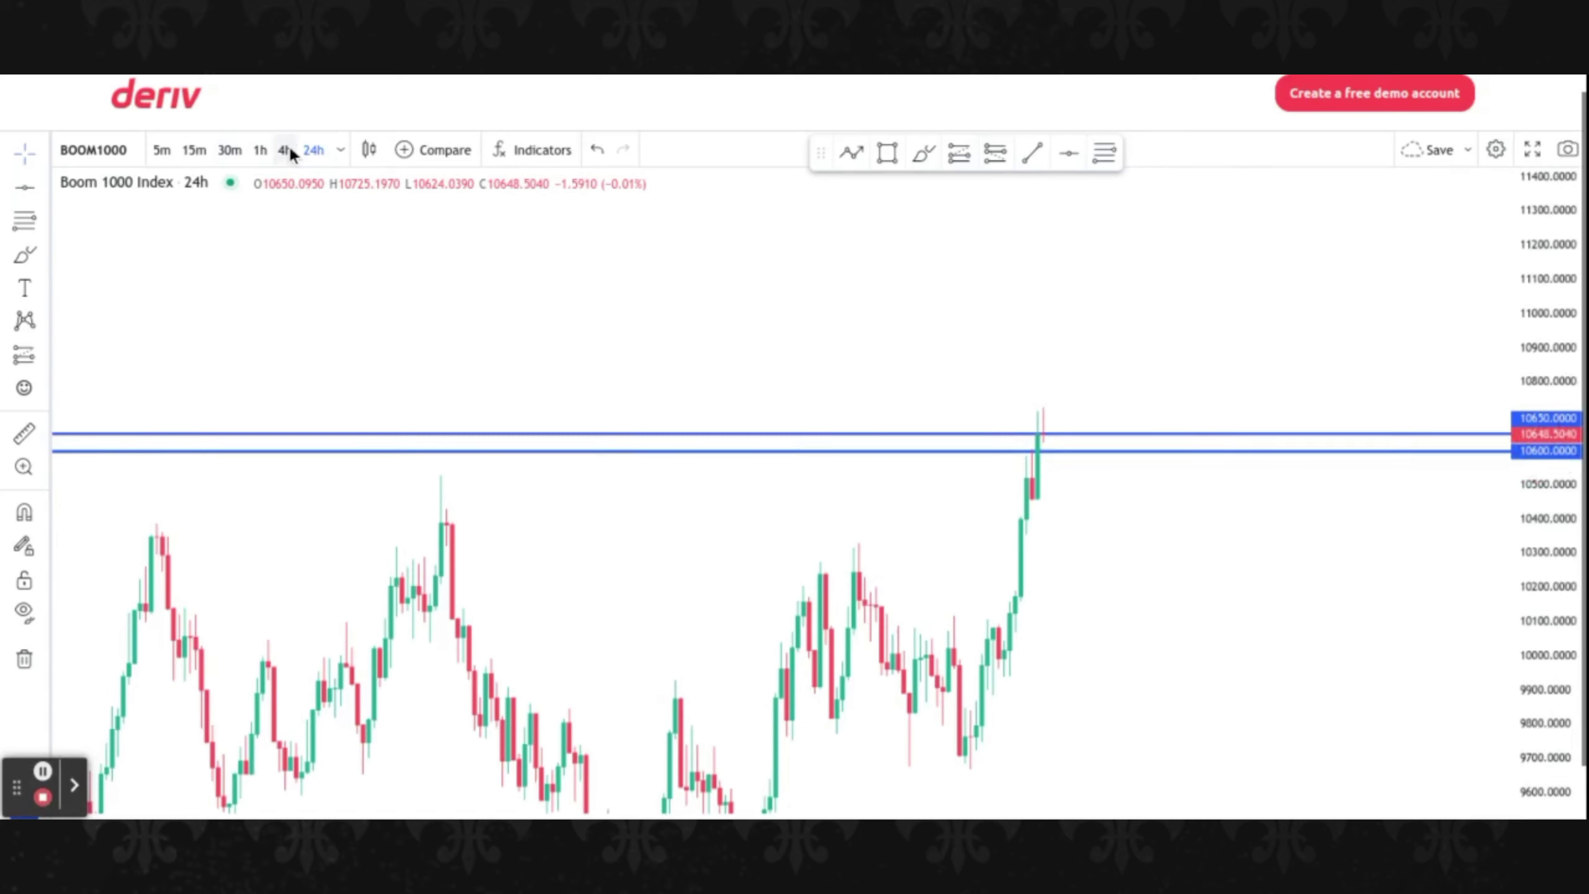
# Switch to 4h candles and stretch the price scale to spread the 10600 and 10650 lines
pyautogui.click(283, 150)
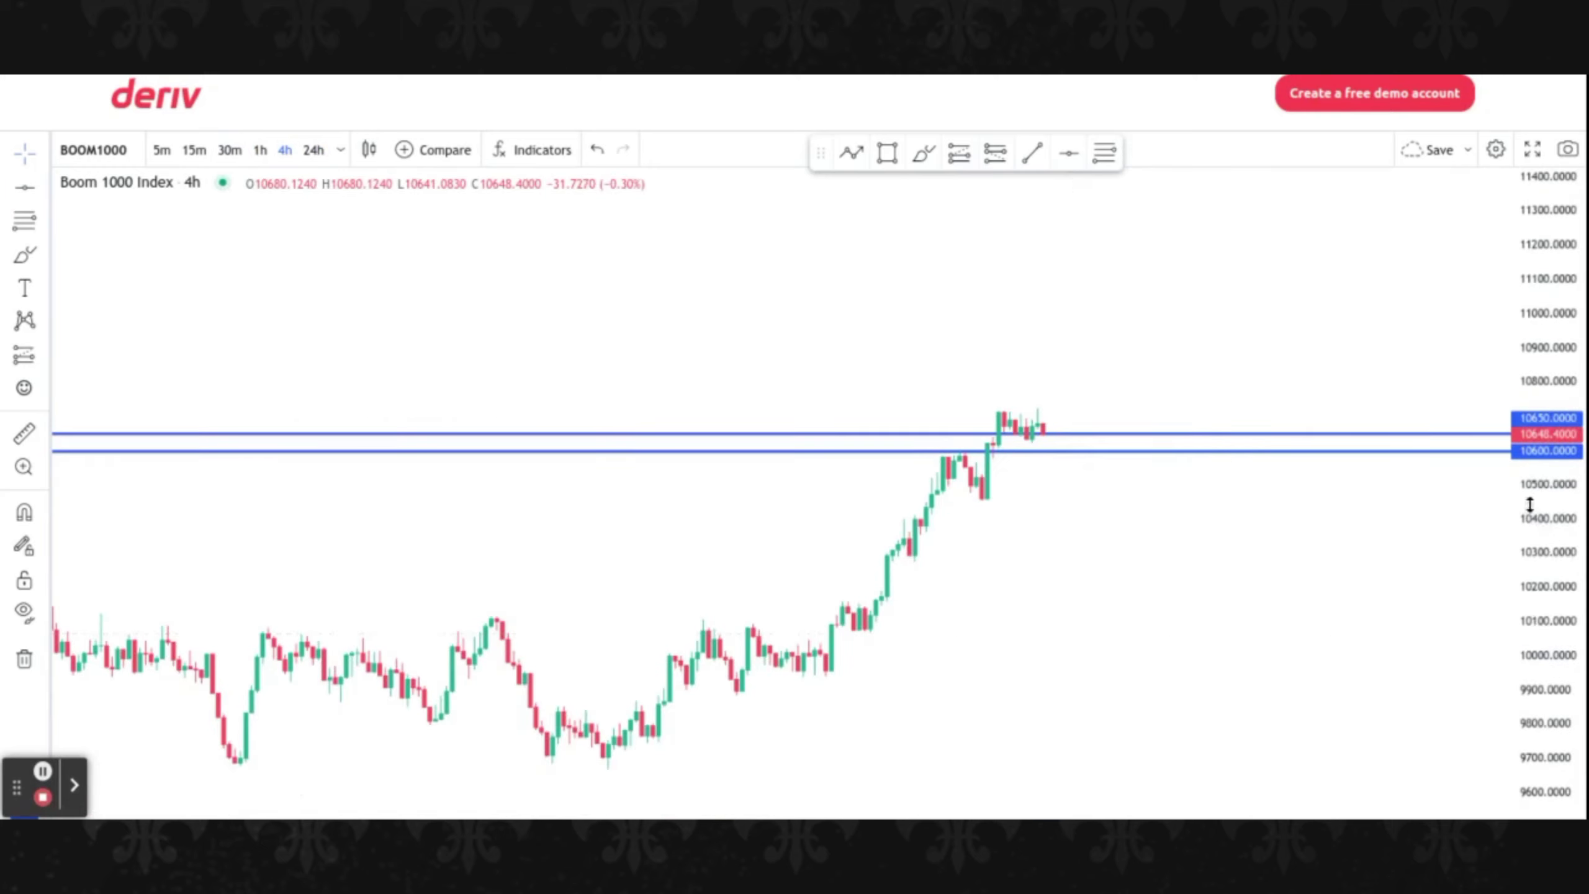
pyautogui.moveTo(1536, 582); pyautogui.dragTo(1487, 230)
pyautogui.moveTo(1192, 421); pyautogui.dragTo(1309, 497)
pyautogui.moveTo(1558, 642); pyautogui.dragTo(1547, 433)
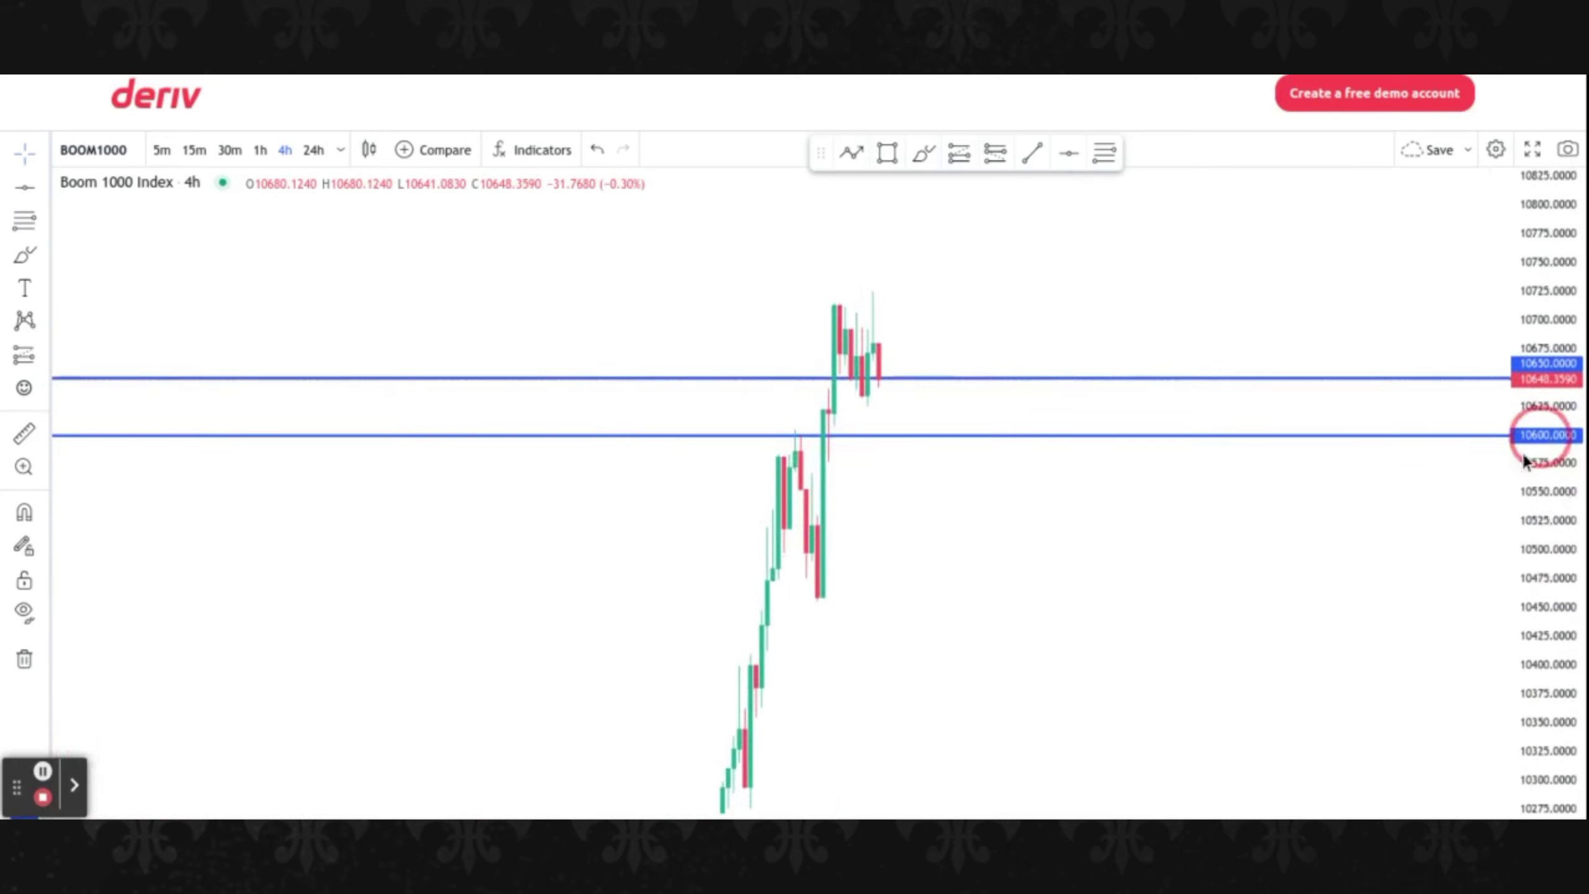
pyautogui.moveTo(1053, 575); pyautogui.dragTo(1093, 703)
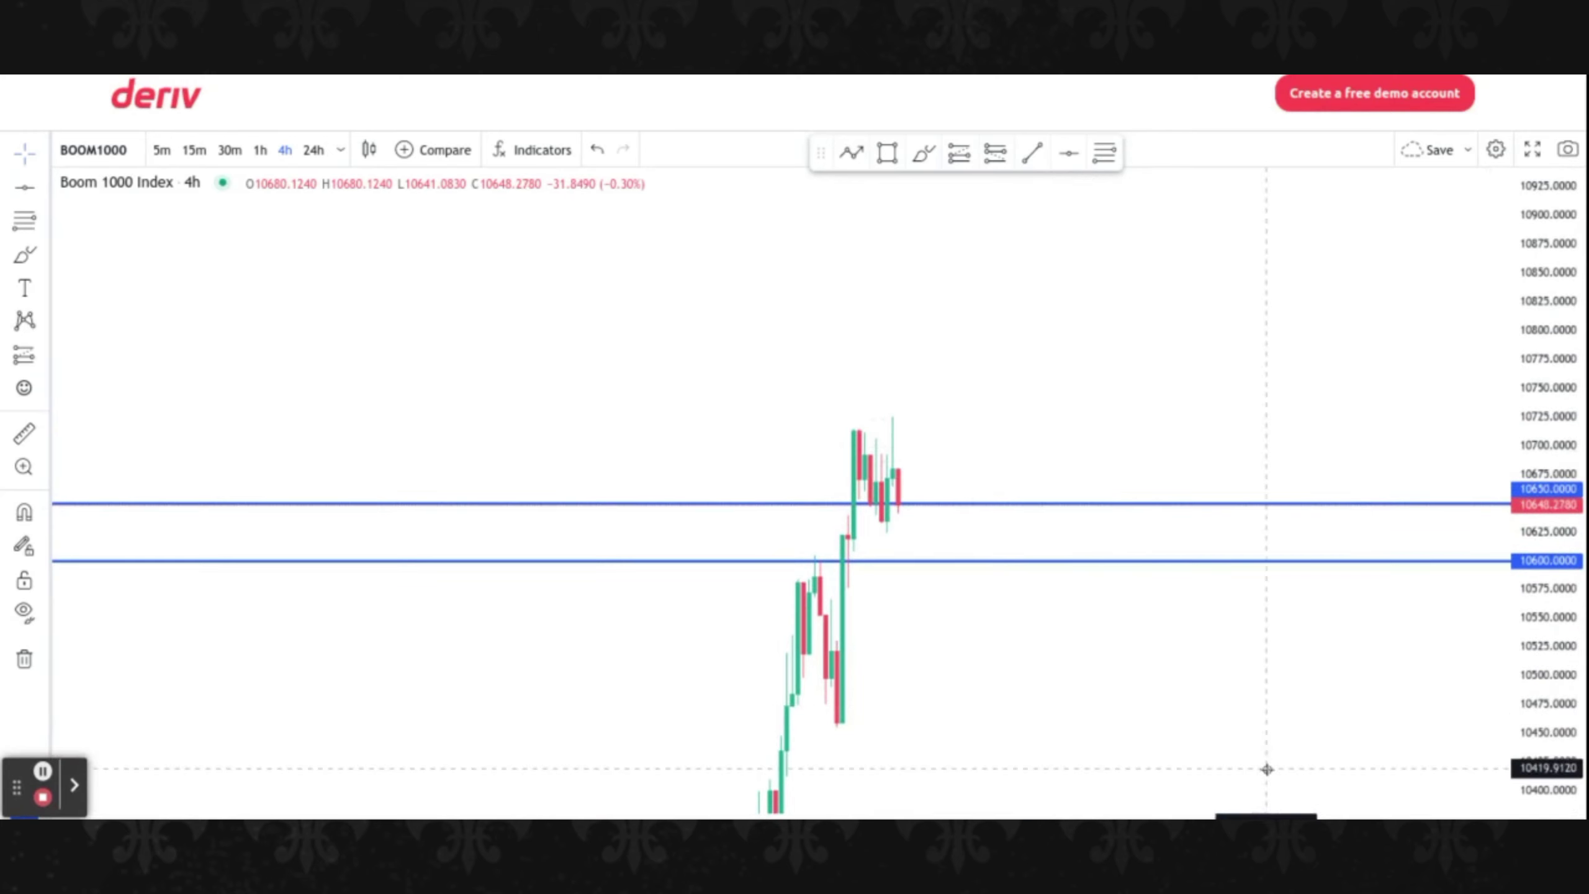
# Clone the 10650 line, set the copy's price to 10700, and raise the view
pyautogui.rightClick(946, 506)
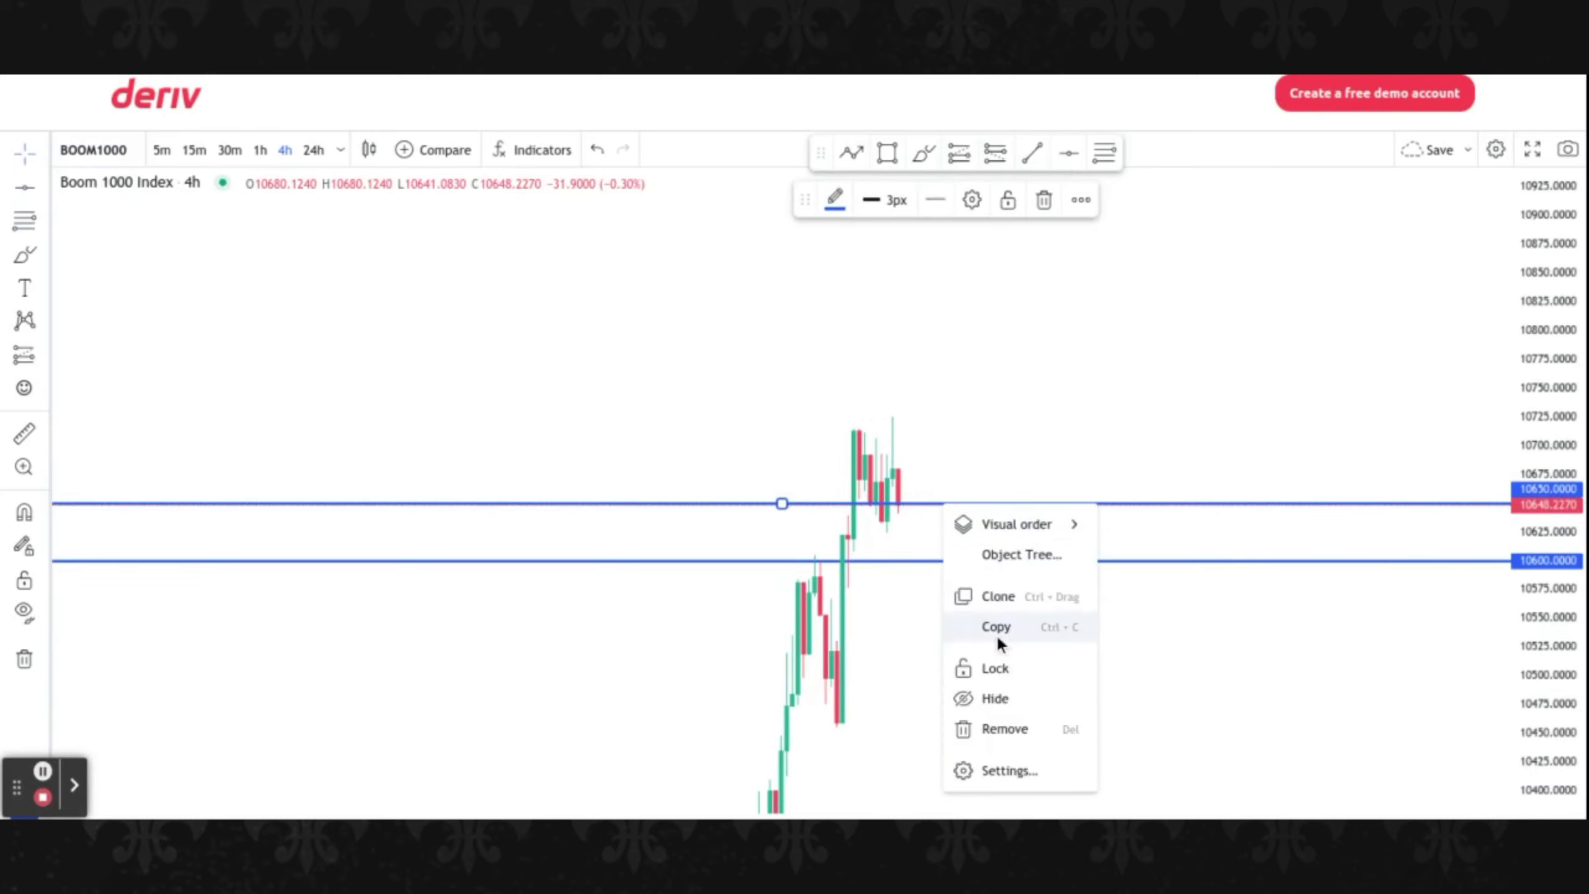
pyautogui.click(1000, 597)
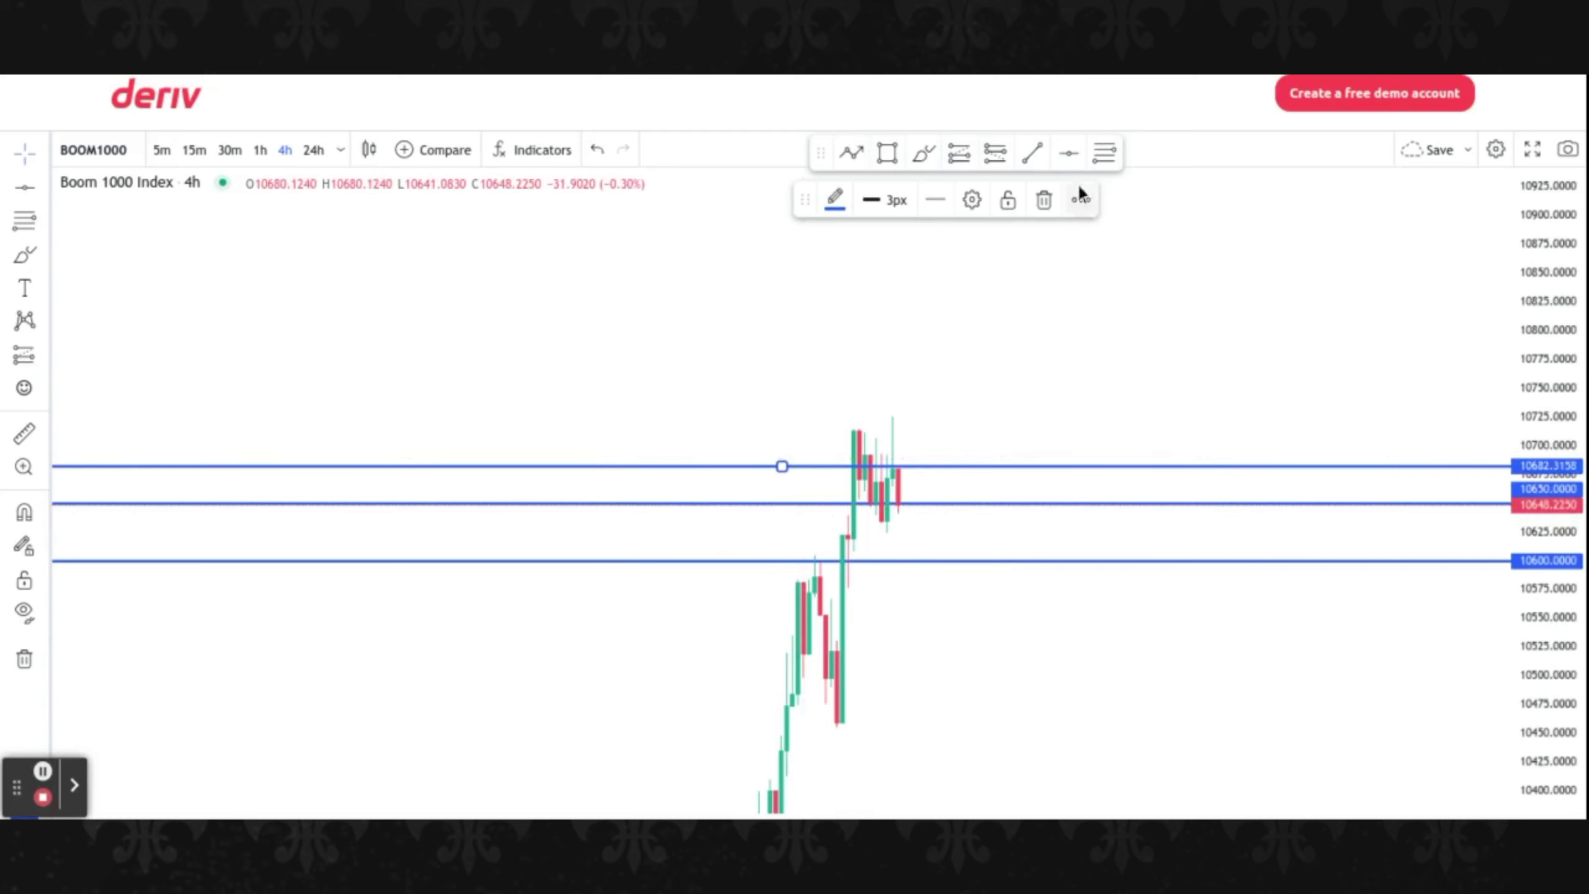
pyautogui.click(972, 201)
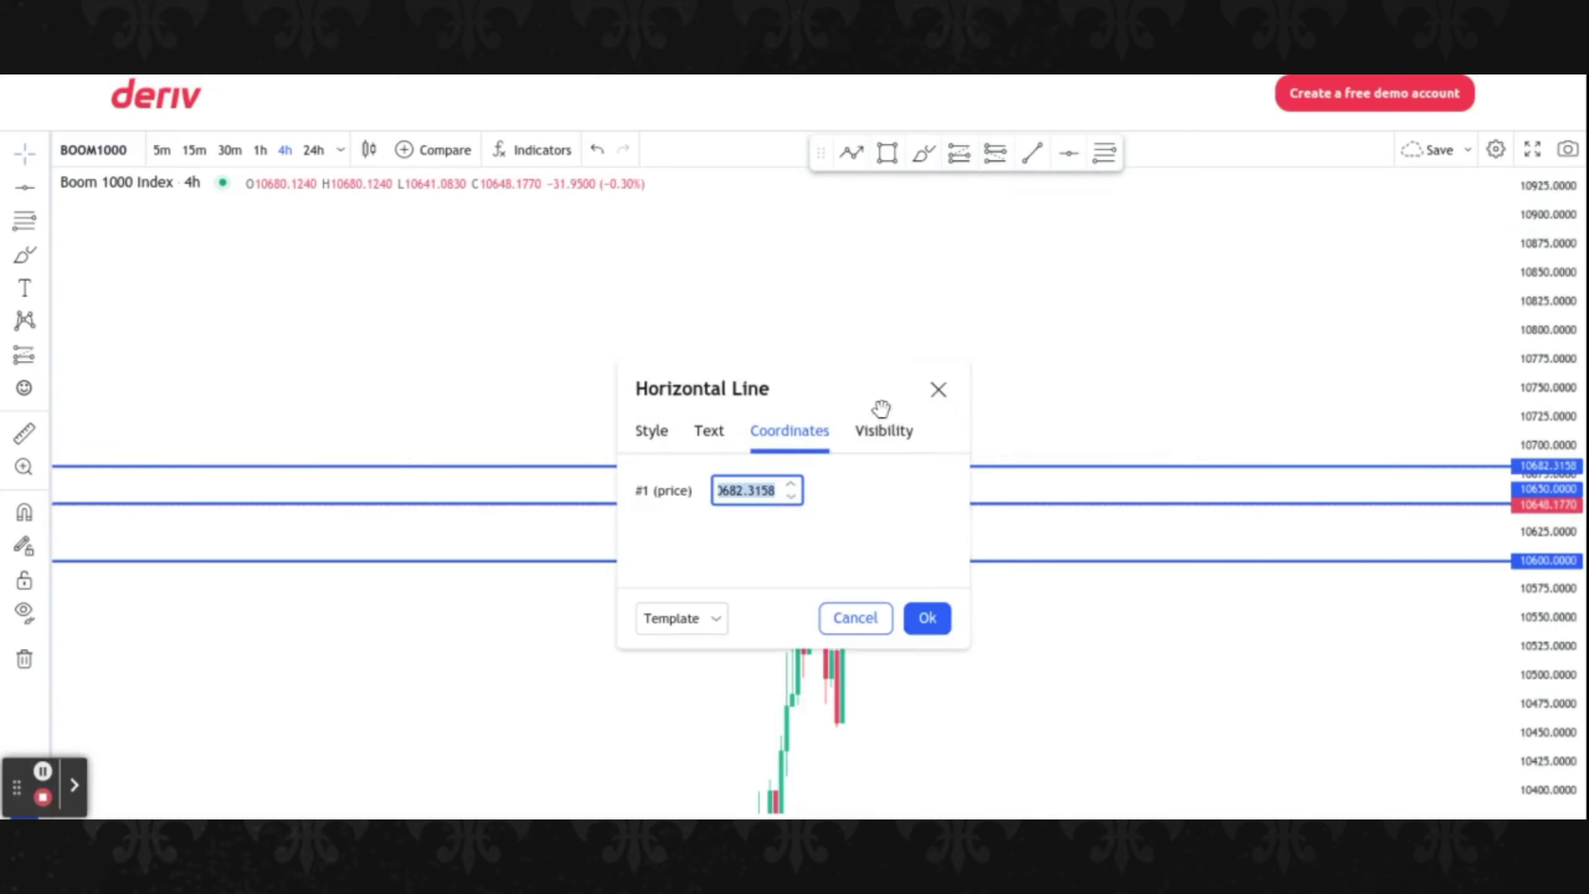
pyautogui.write('10')
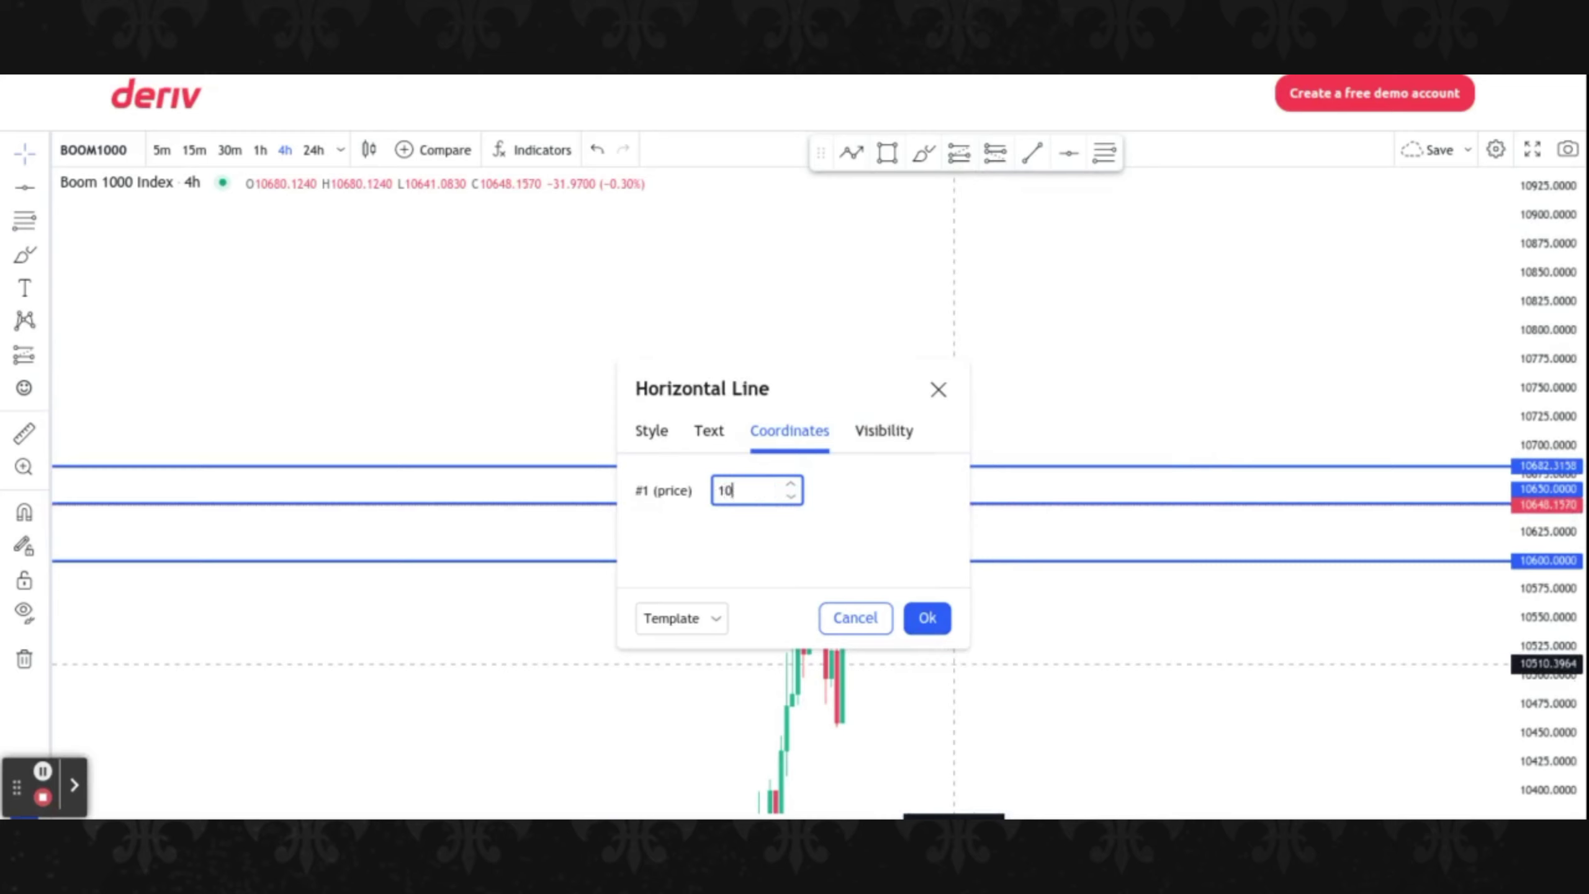
pyautogui.write('700.0')
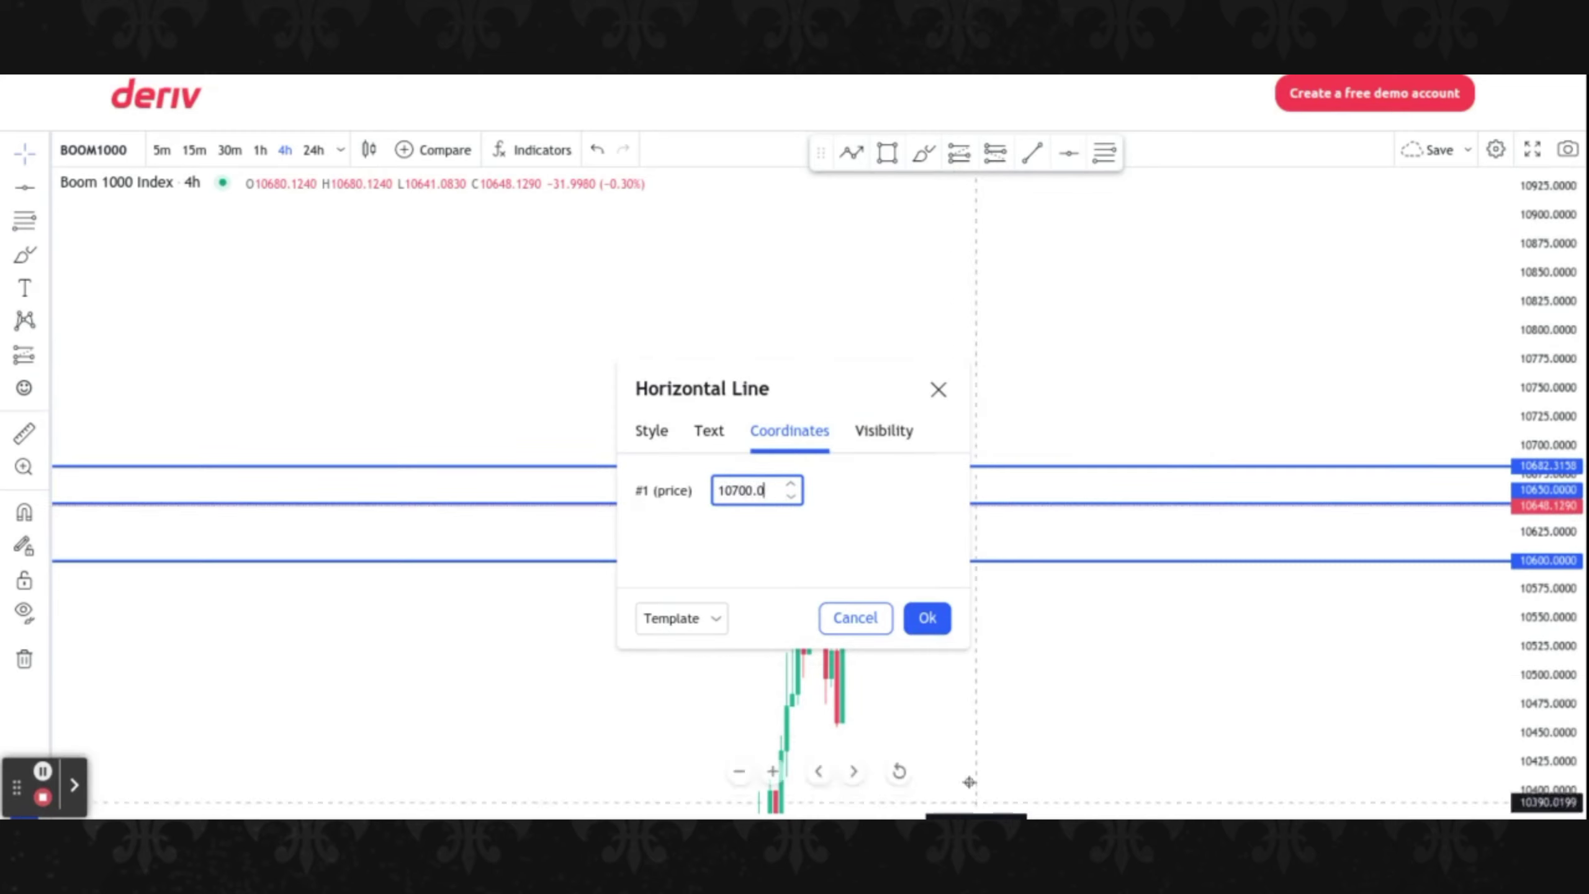
pyautogui.click(923, 623)
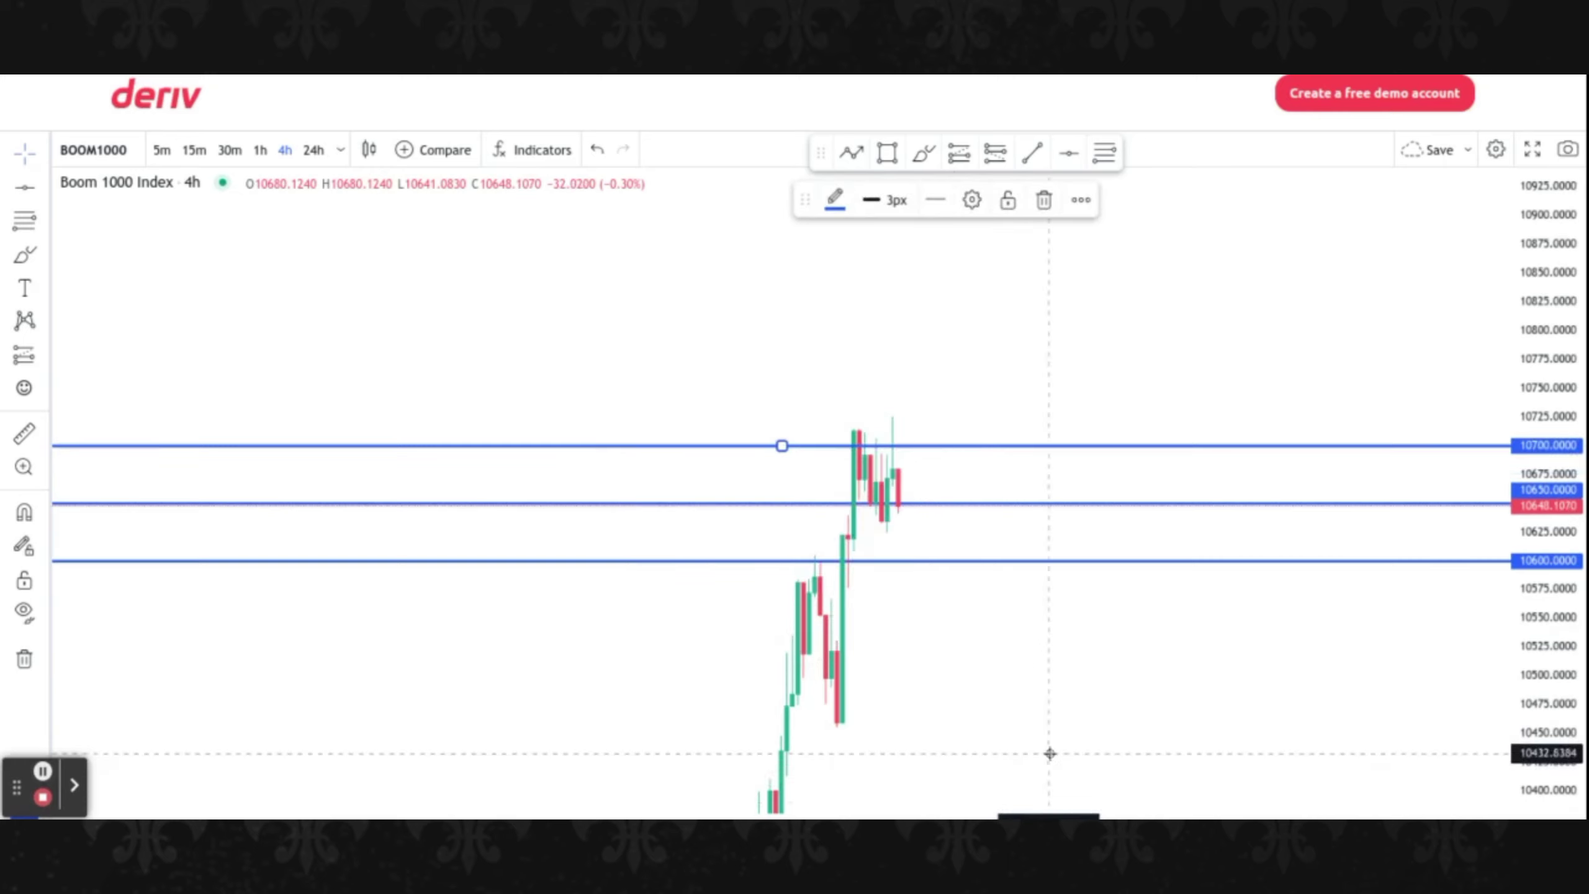
pyautogui.click(1124, 339)
pyautogui.moveTo(1123, 338); pyautogui.dragTo(1145, 313)
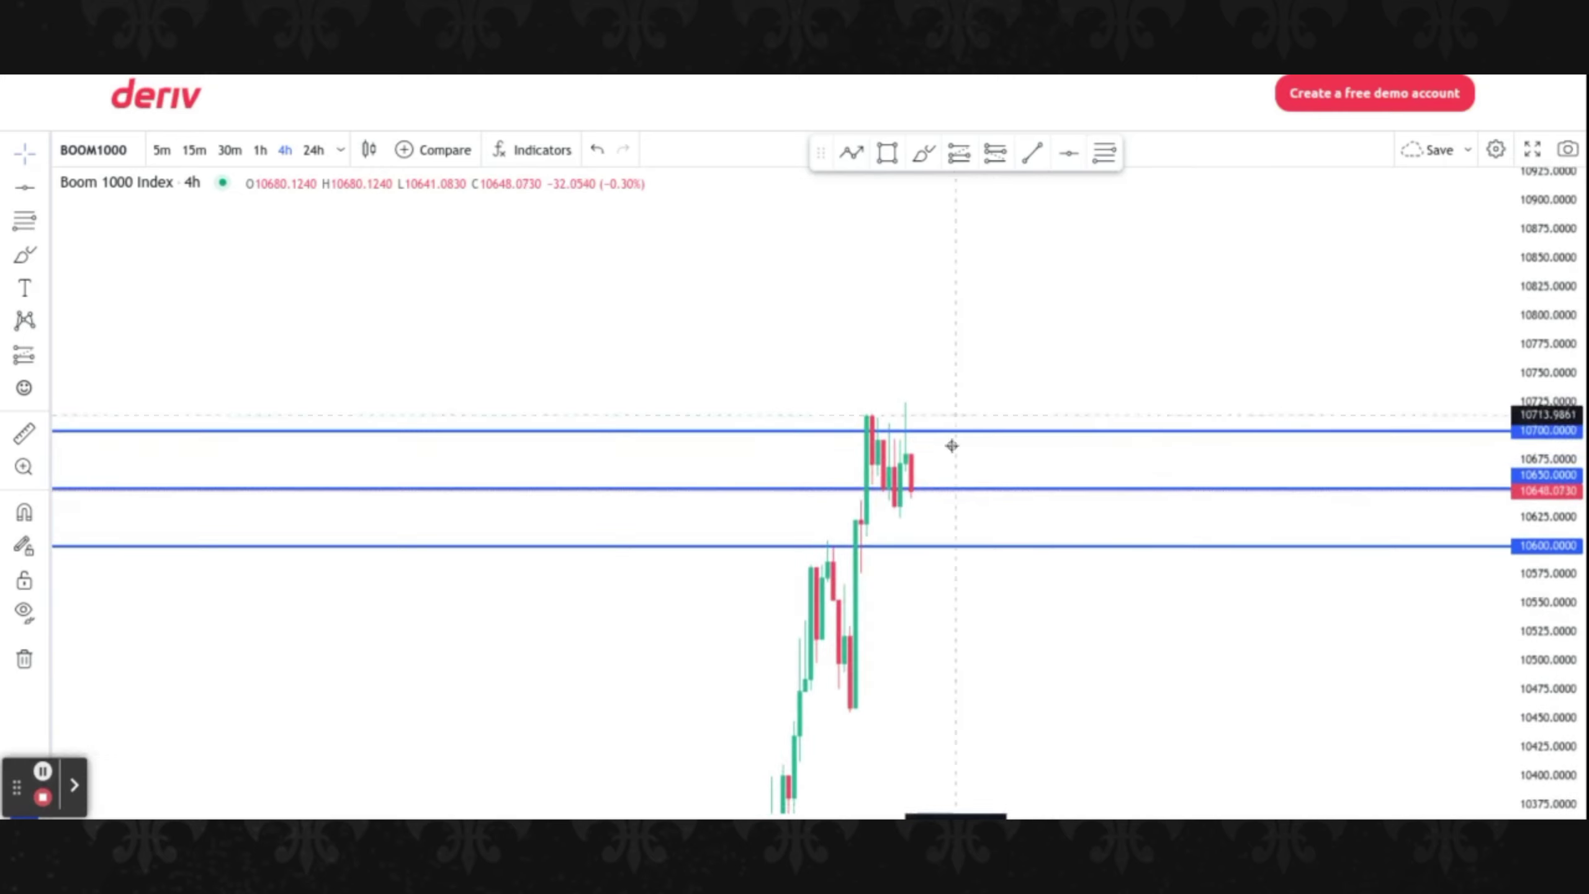
pyautogui.moveTo(1040, 664); pyautogui.dragTo(836, 597)
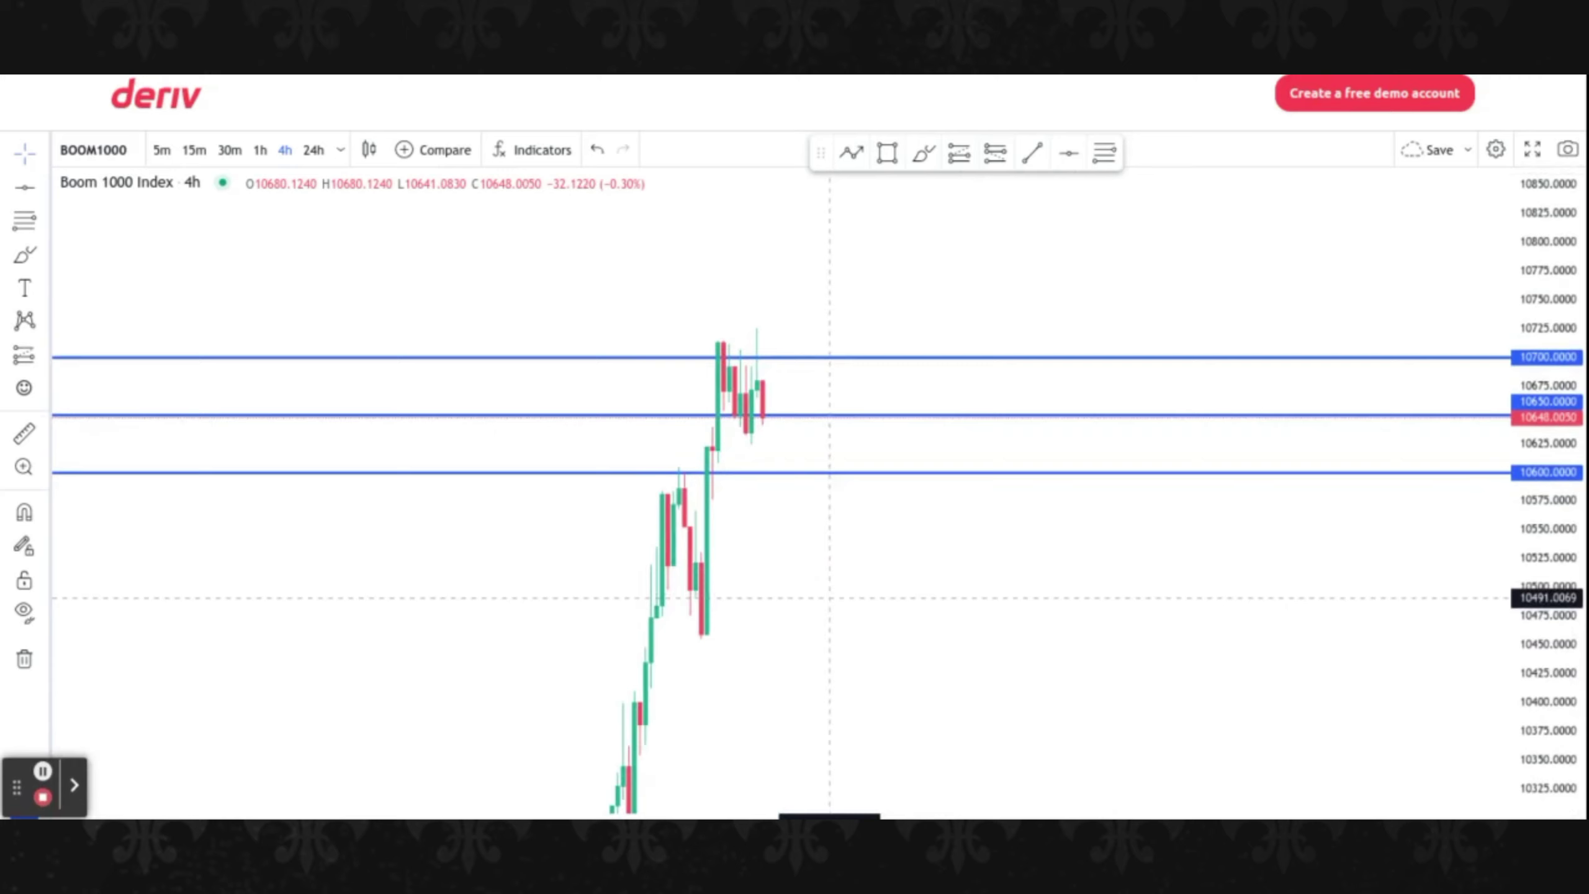
pyautogui.click(24, 433)
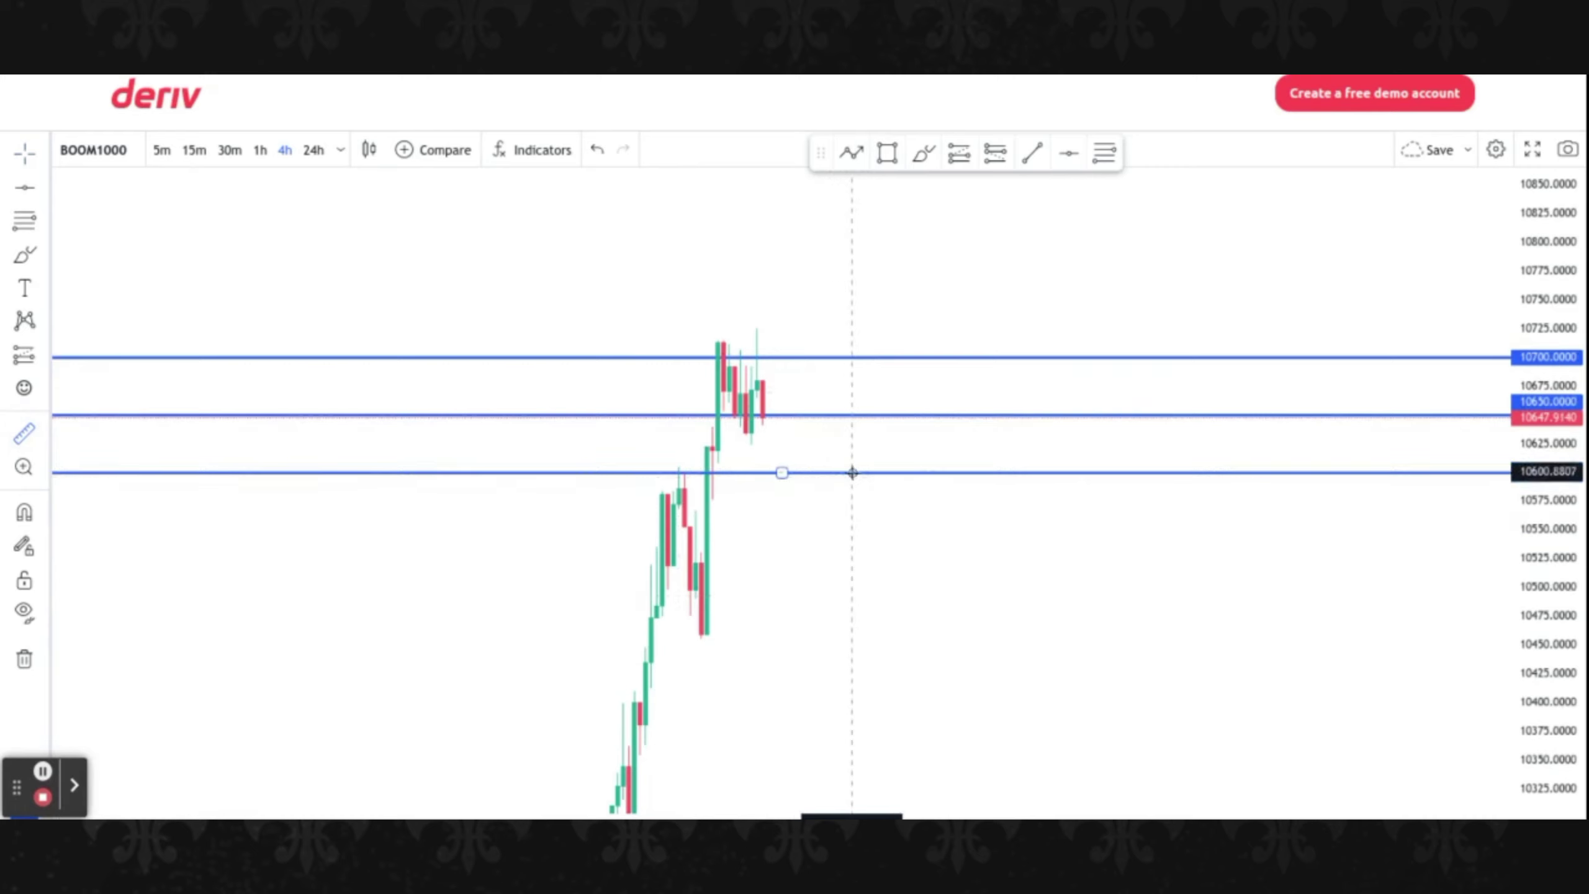
pyautogui.click(852, 471)
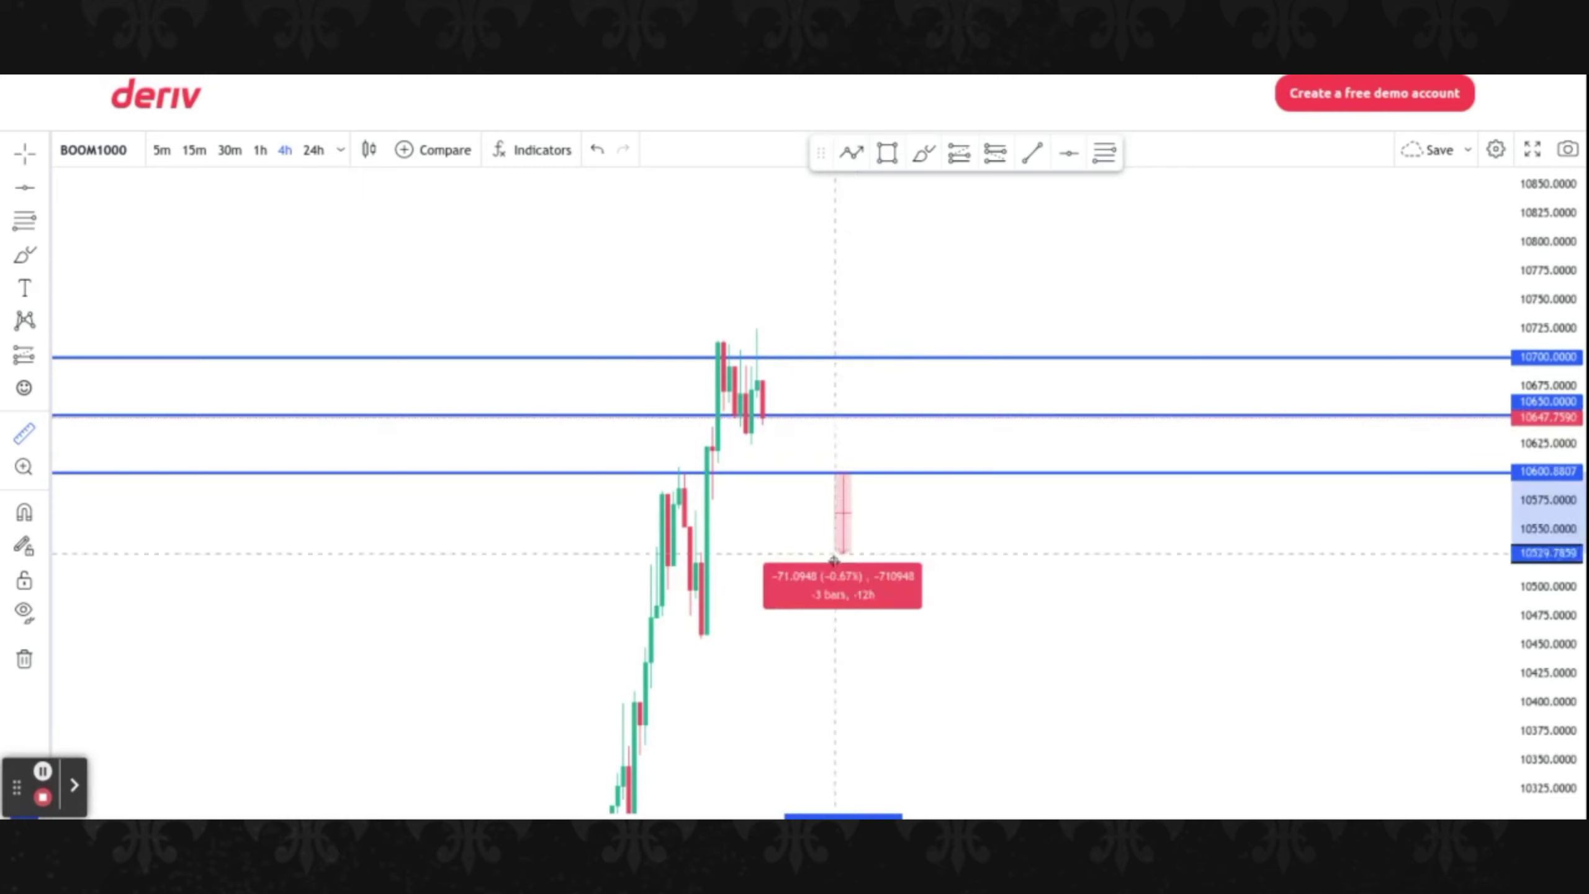
pyautogui.click(852, 546)
pyautogui.click(951, 546)
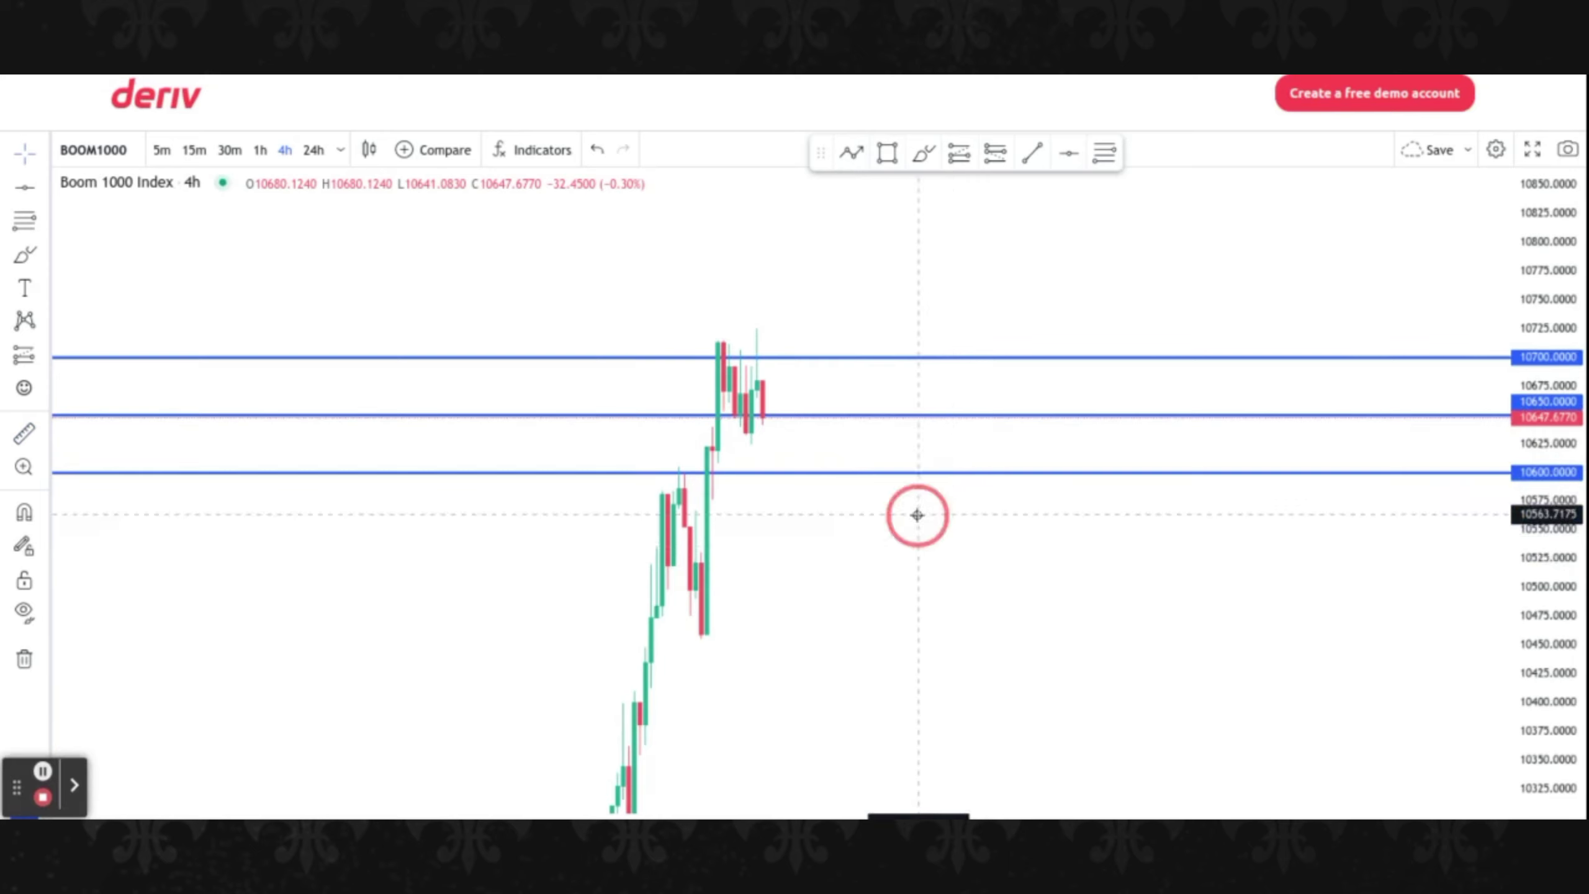
pyautogui.moveTo(916, 515); pyautogui.dragTo(933, 621)
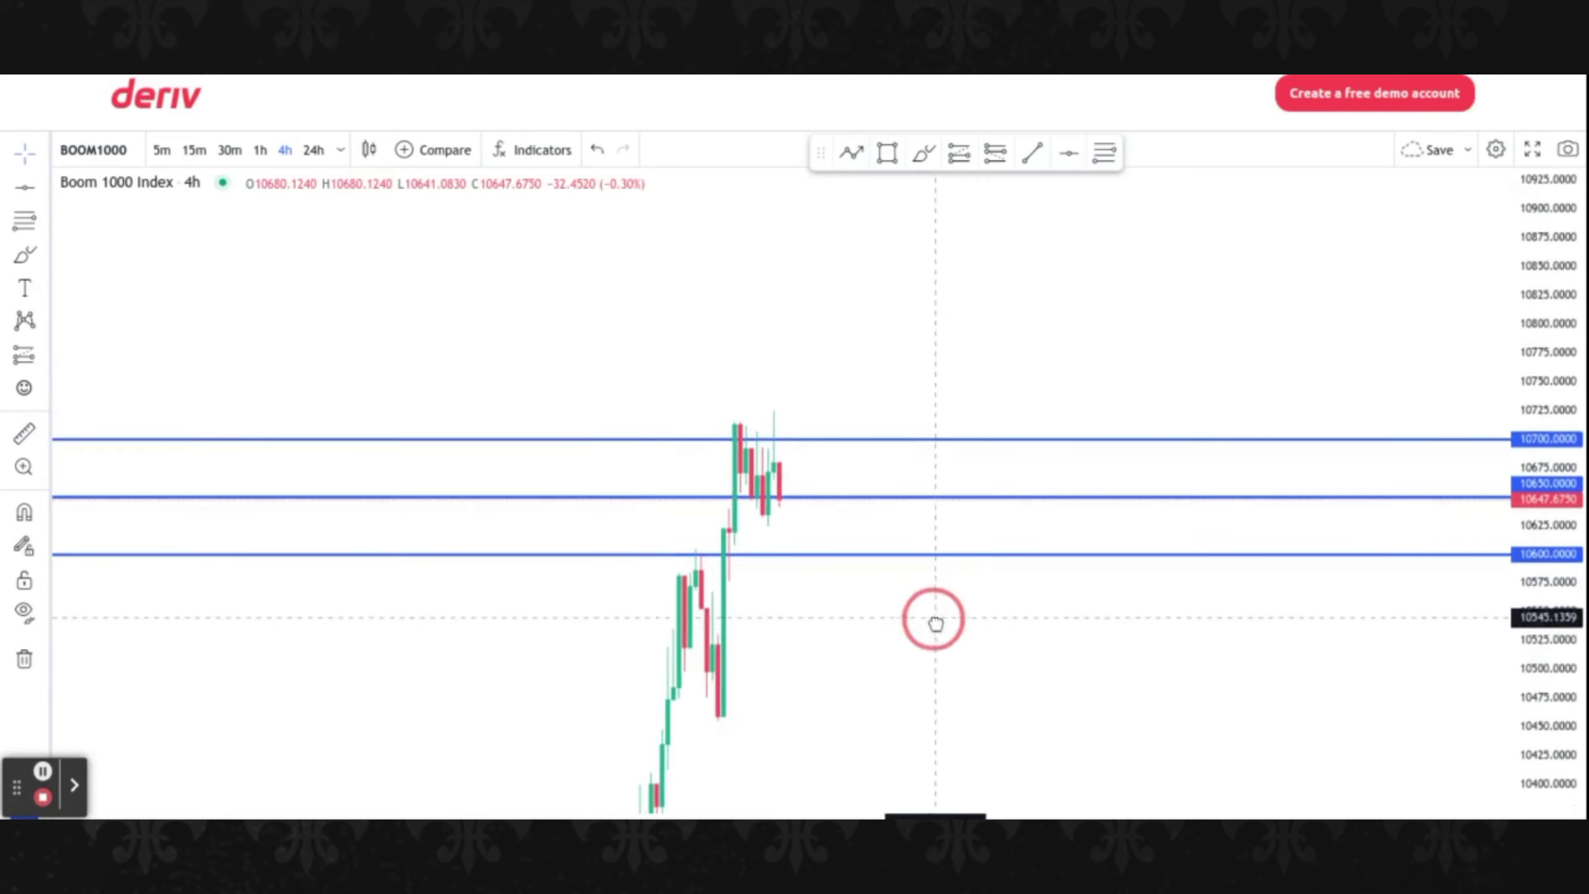
# Clone the 10700 line and set the copy's price to 10750
pyautogui.rightClick(787, 439)
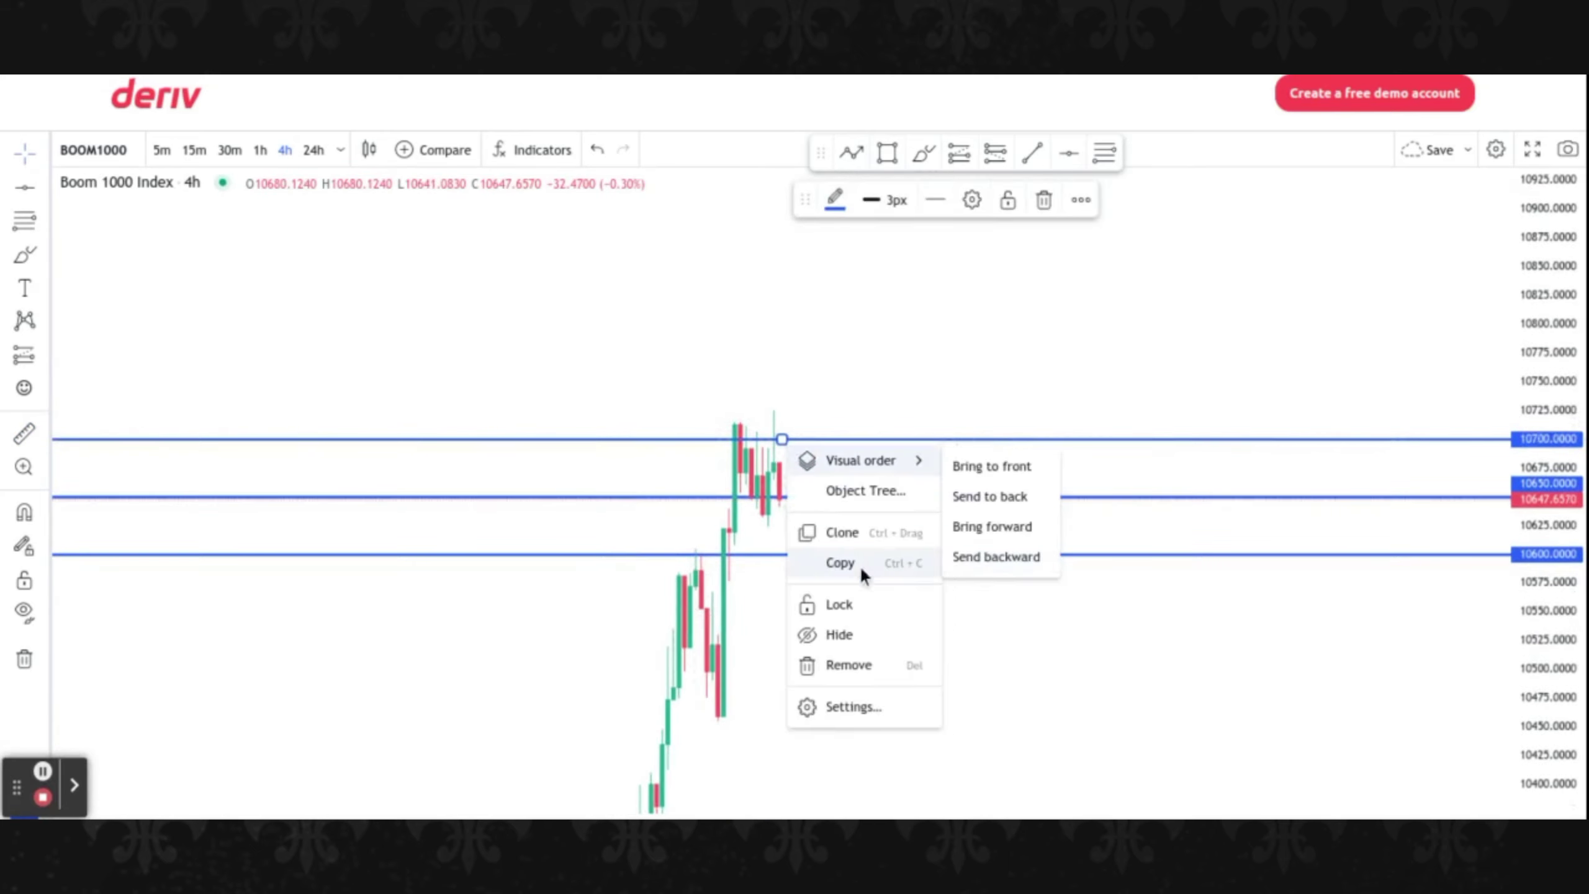
pyautogui.click(842, 531)
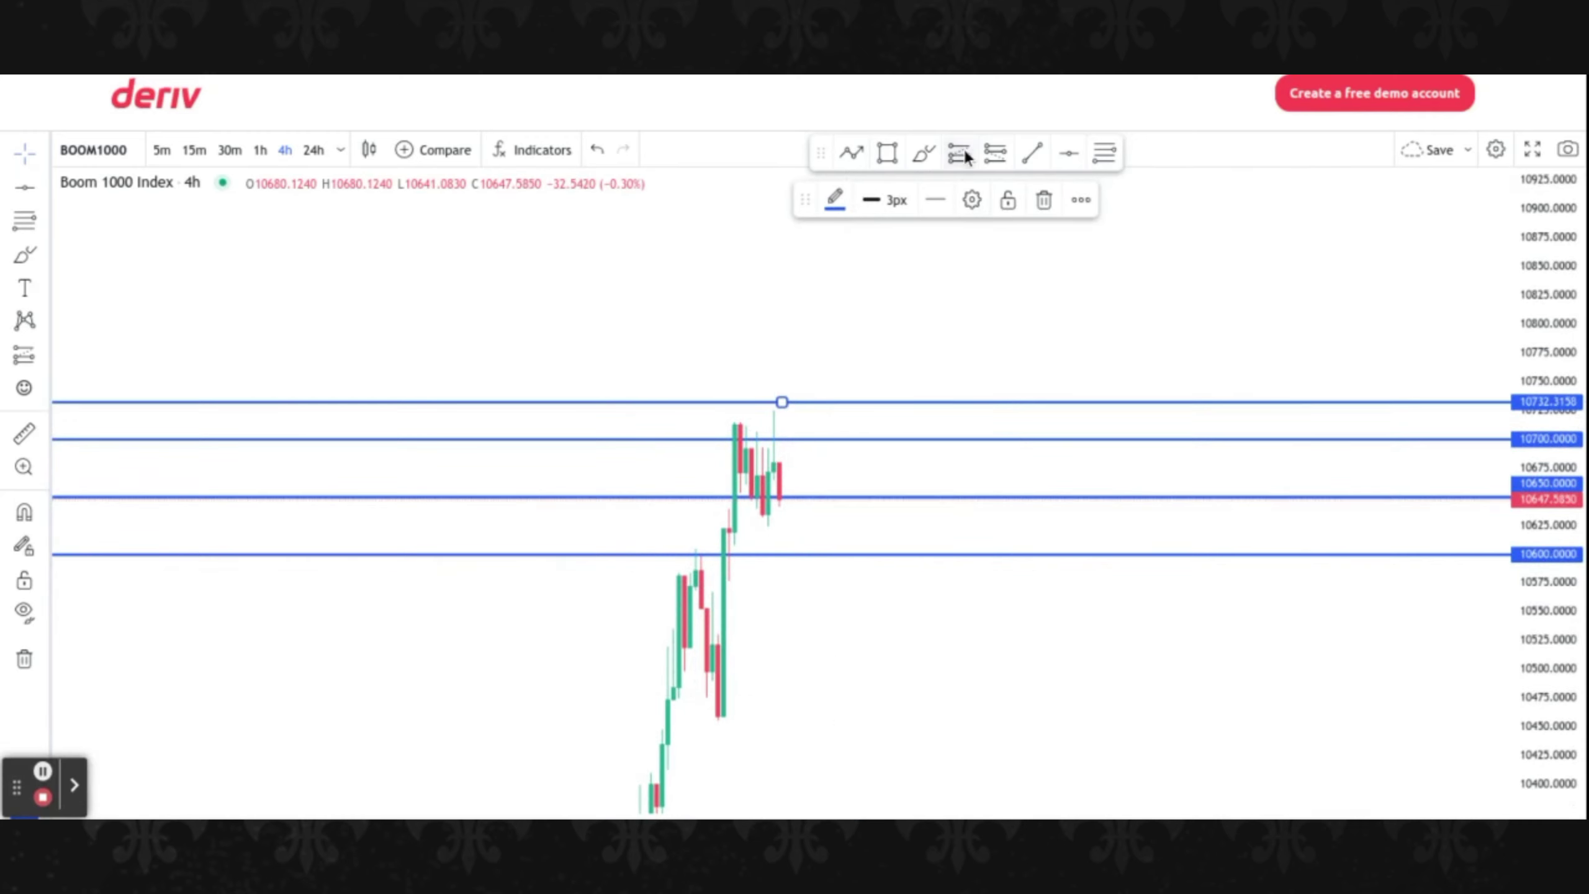
pyautogui.click(973, 201)
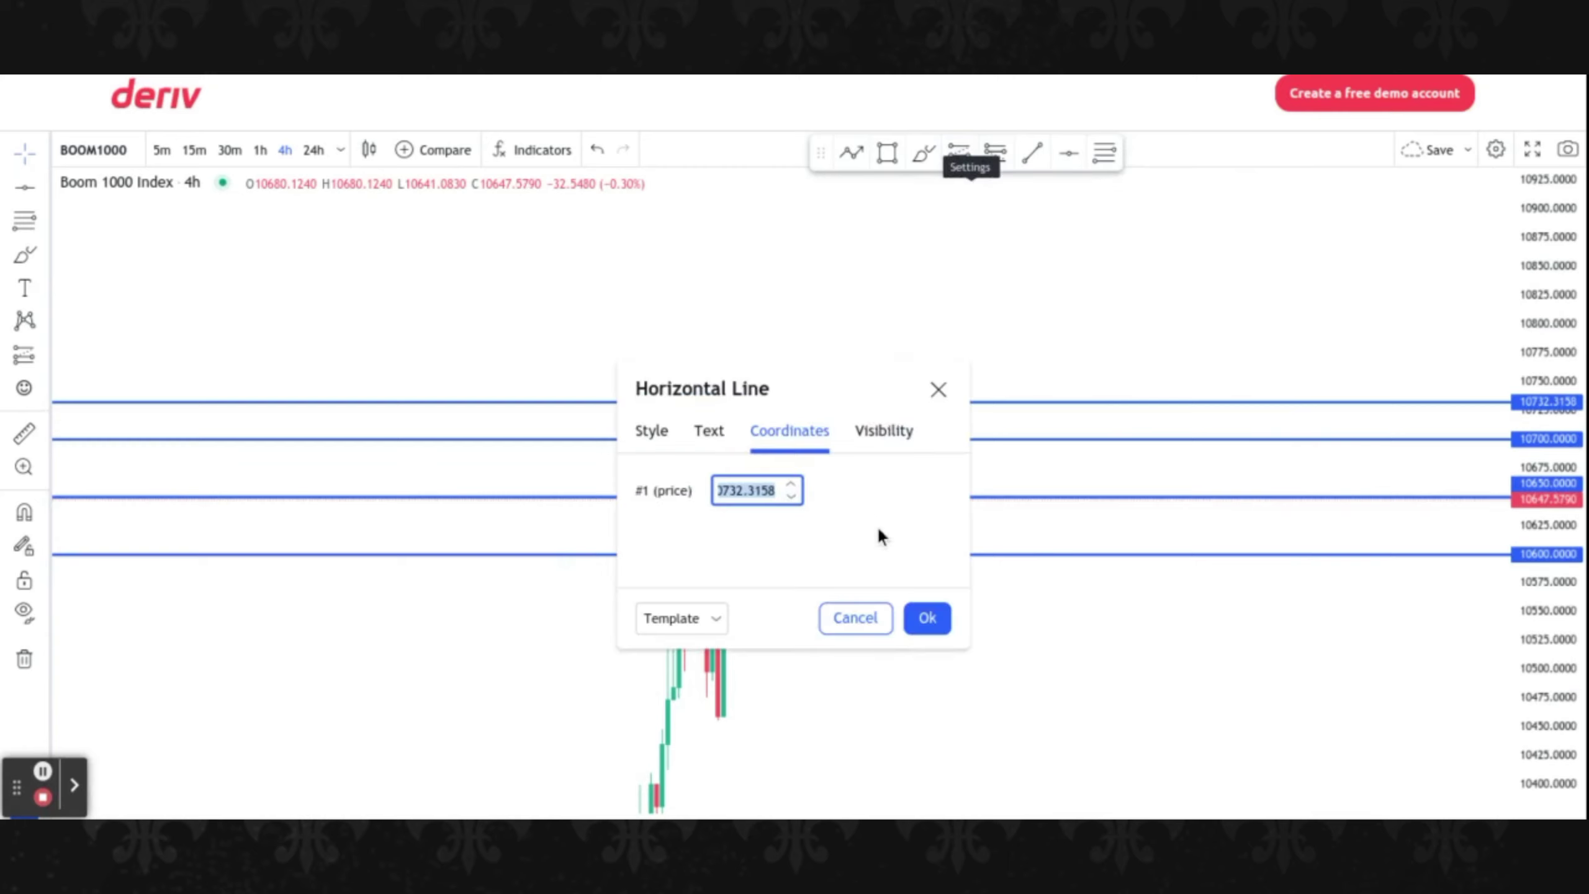
pyautogui.write('10')
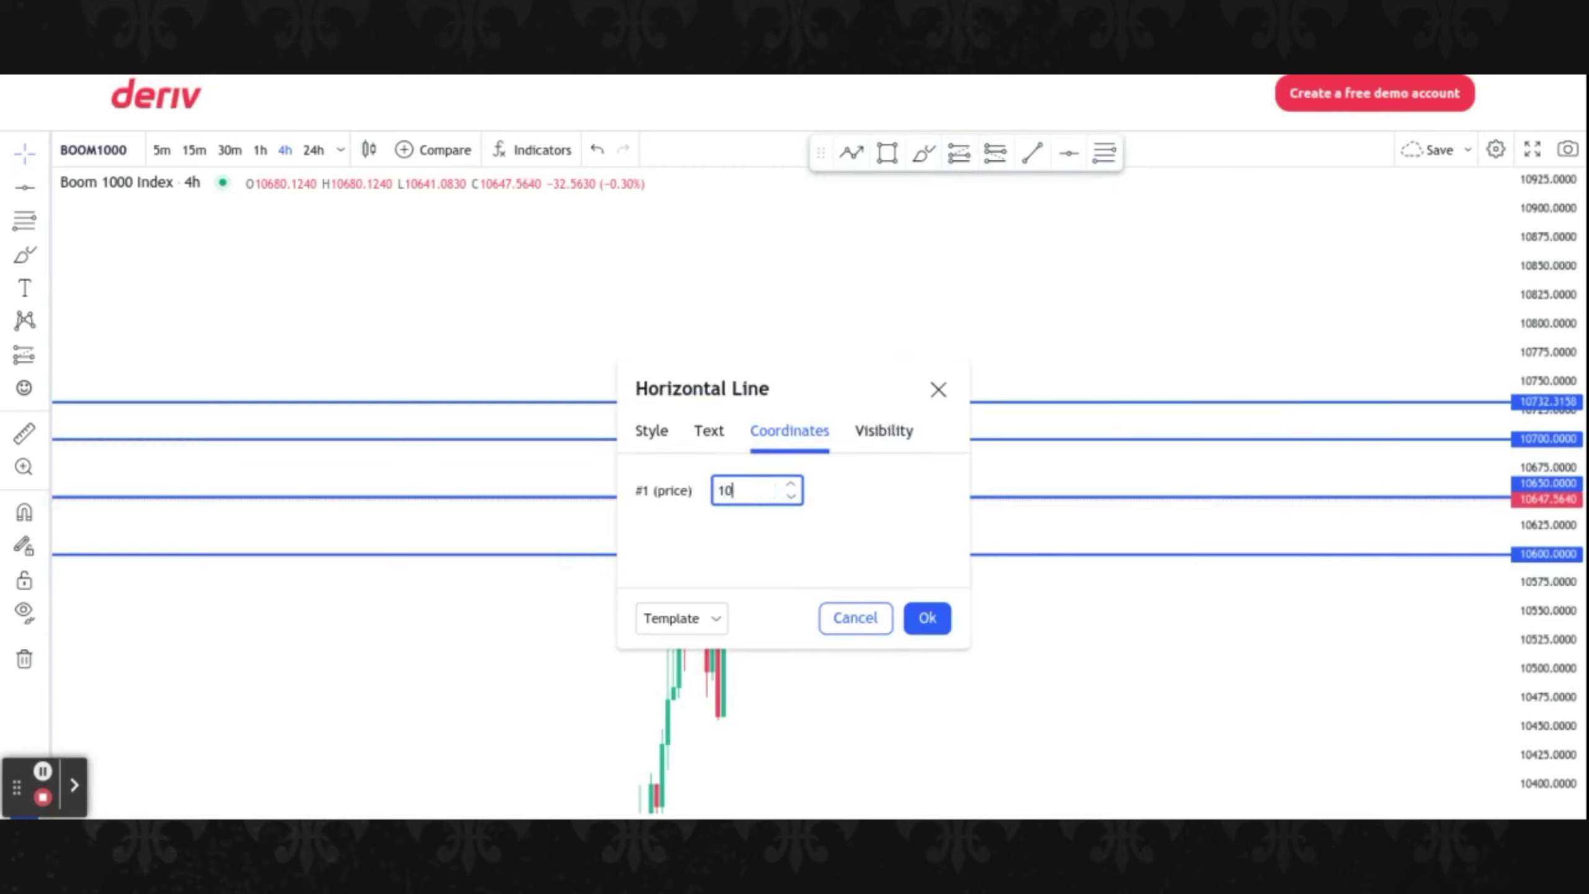
pyautogui.write('750')
pyautogui.click(930, 620)
pyautogui.click(1013, 729)
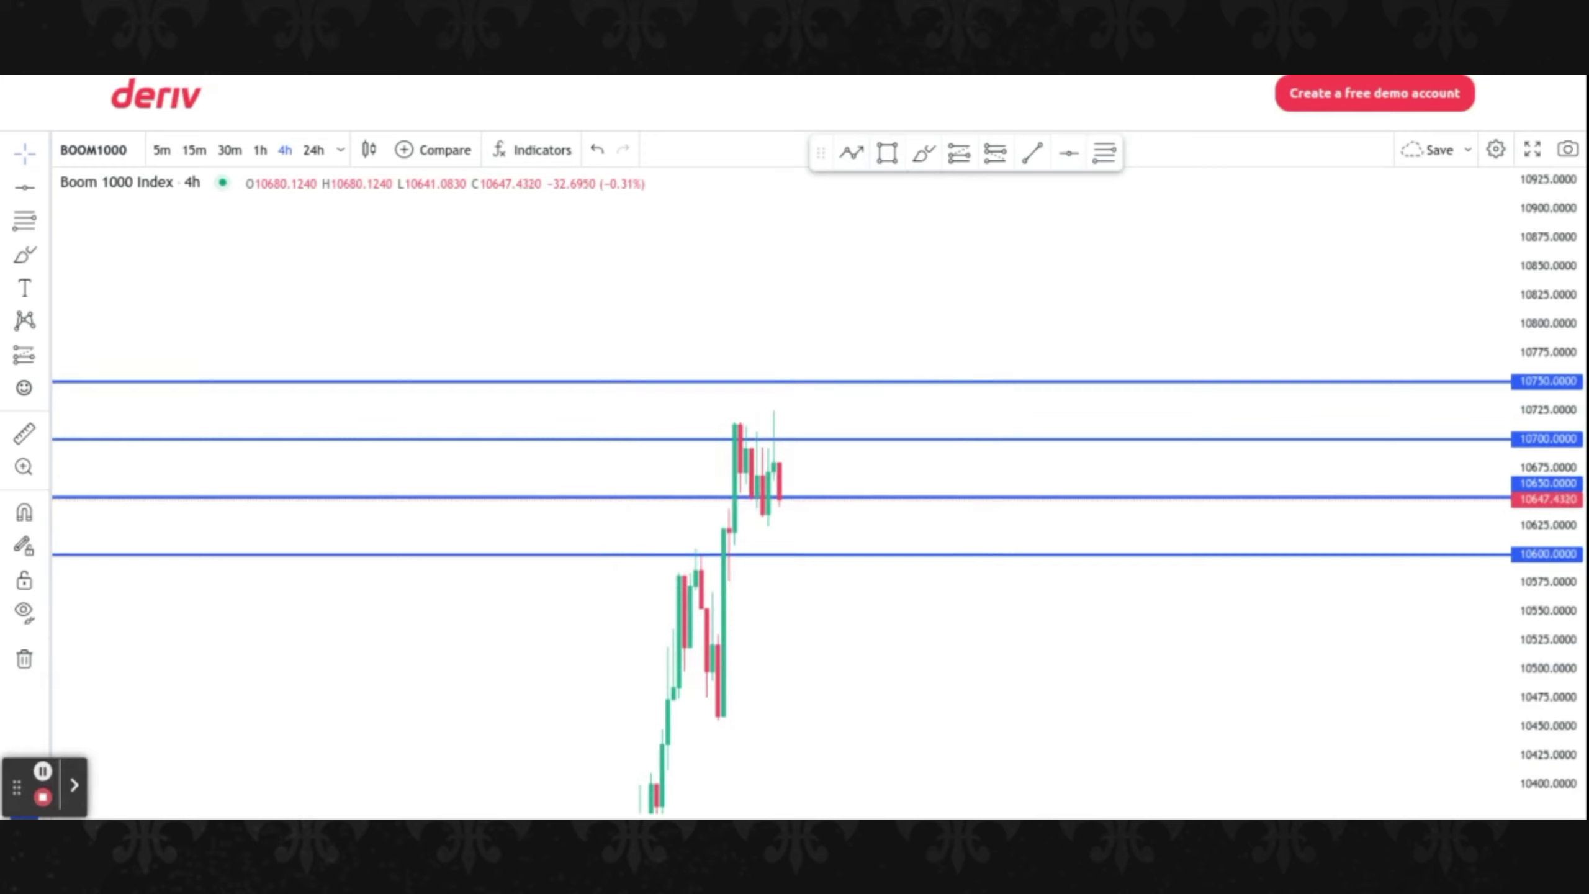
pyautogui.moveTo(1157, 721); pyautogui.dragTo(1009, 720)
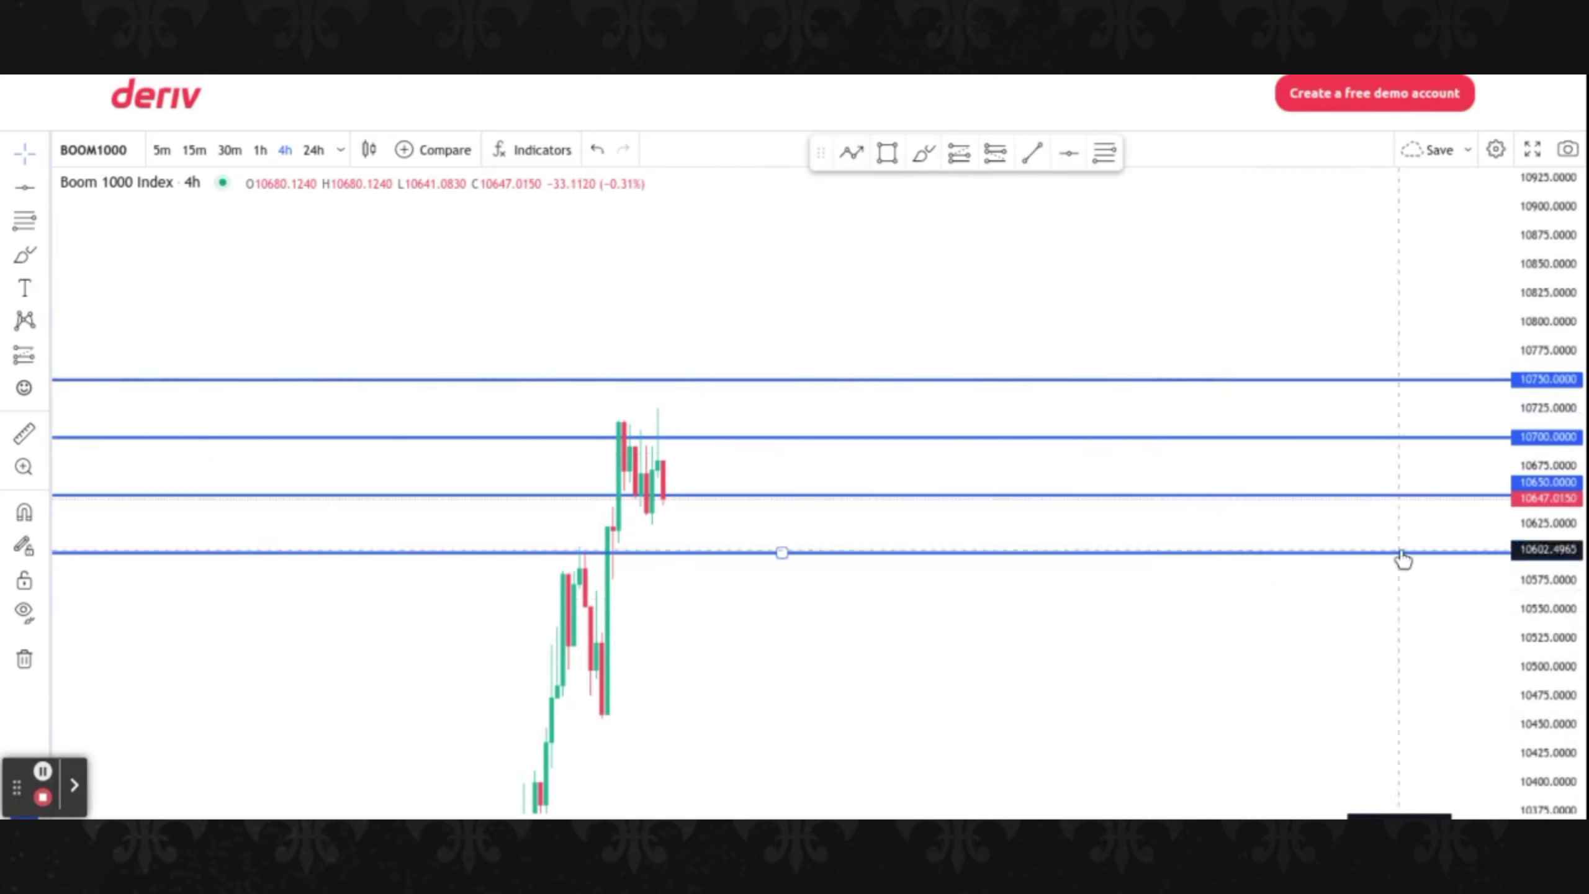
pyautogui.moveTo(1063, 686); pyautogui.dragTo(1223, 618)
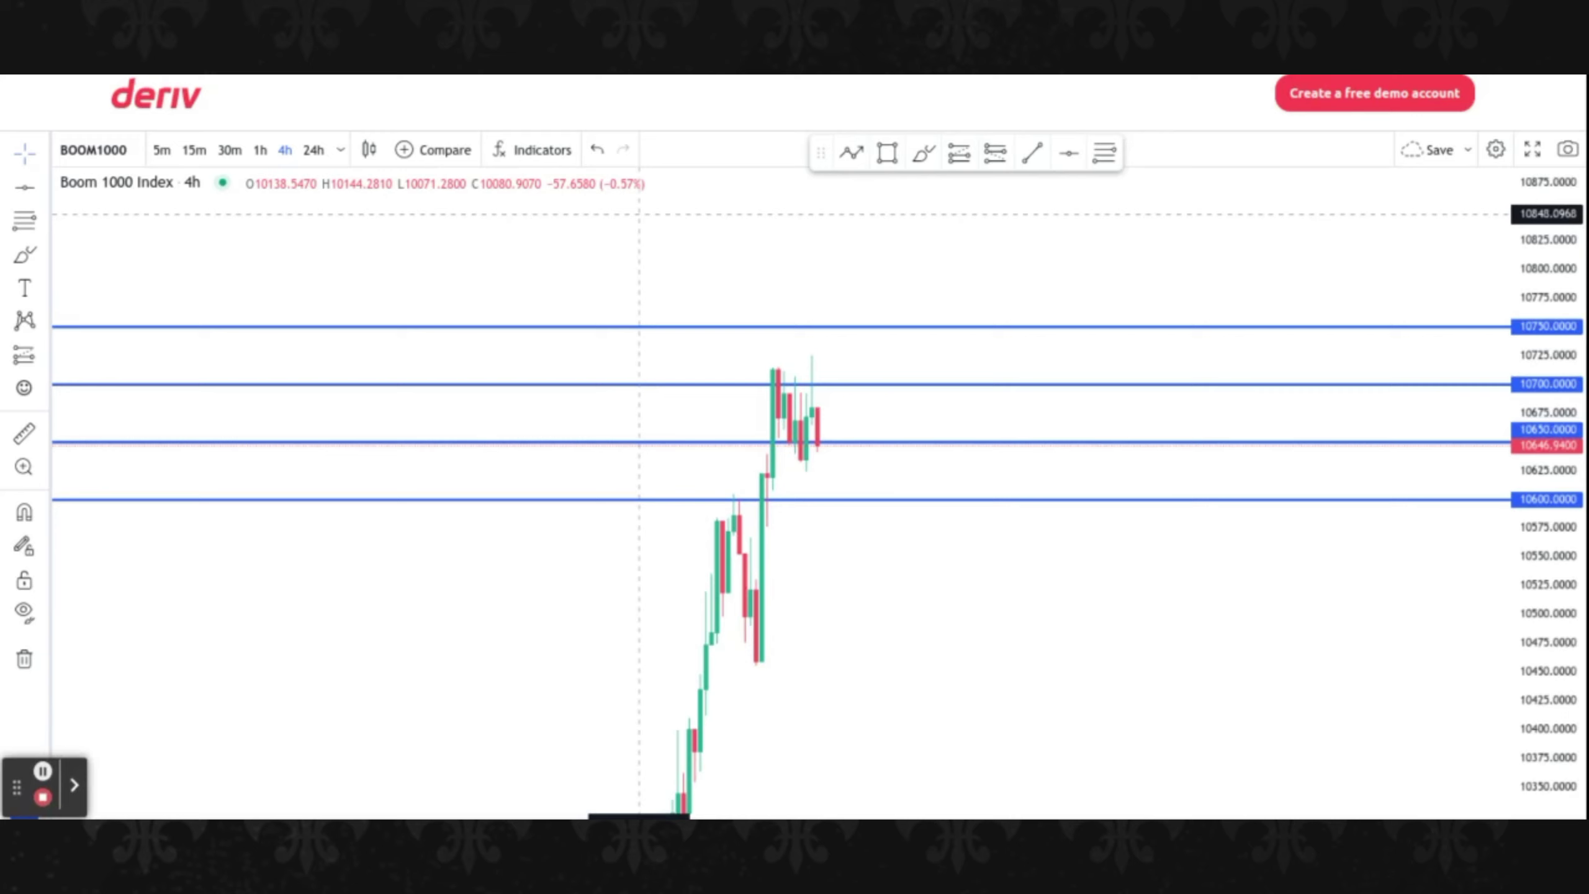
pyautogui.moveTo(894, 657); pyautogui.dragTo(894, 593)
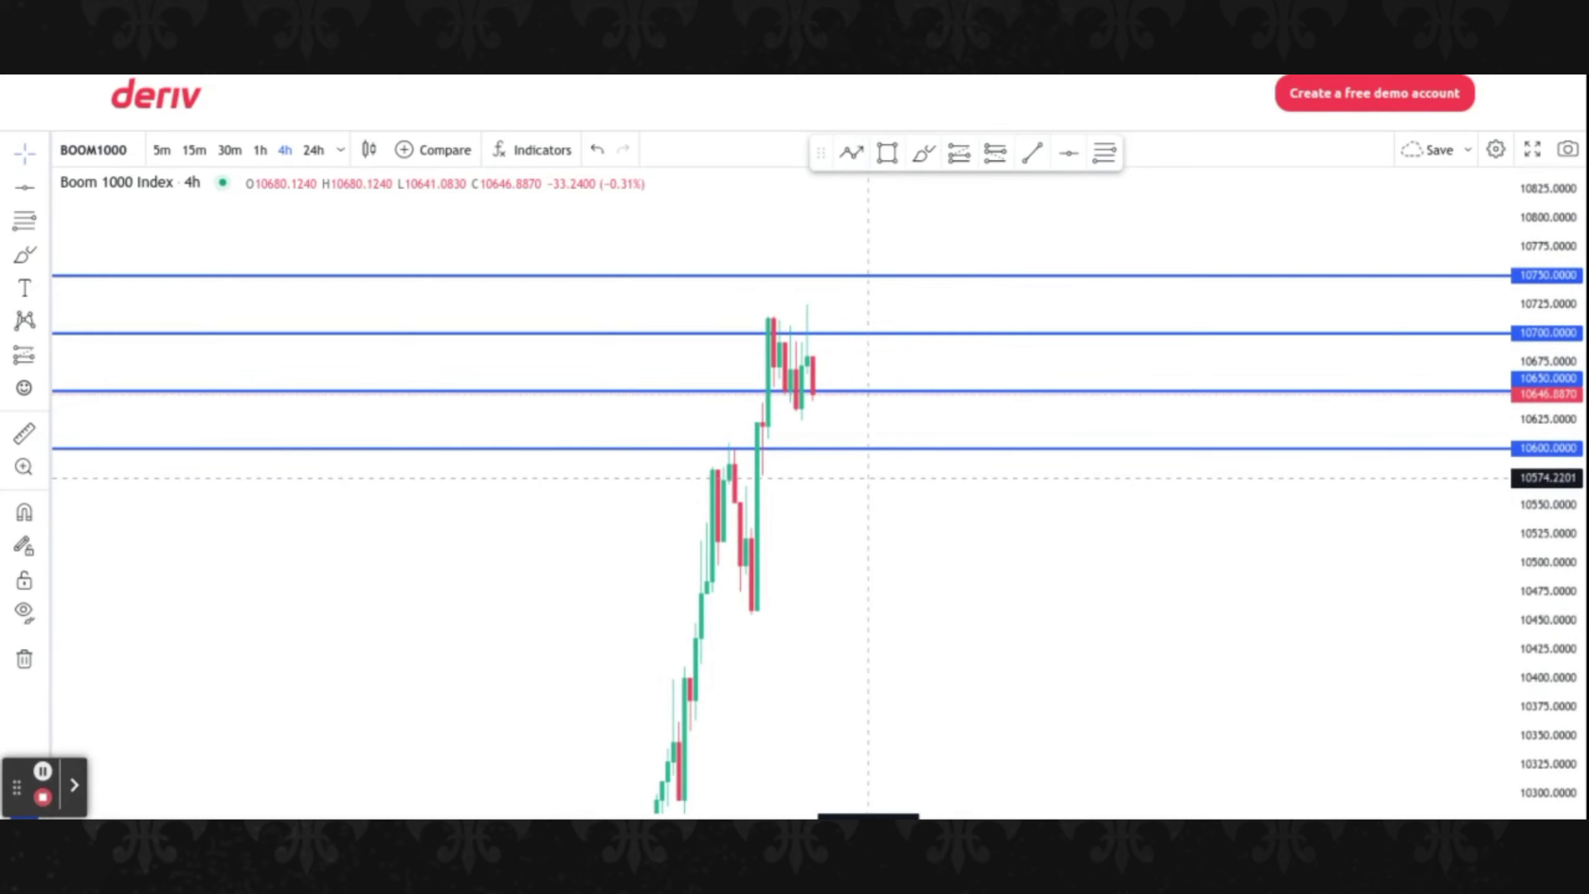
pyautogui.moveTo(937, 539); pyautogui.dragTo(943, 506)
# Draw a new horizontal line below 10600 and set its price to exactly 10550
pyautogui.click(817, 429)
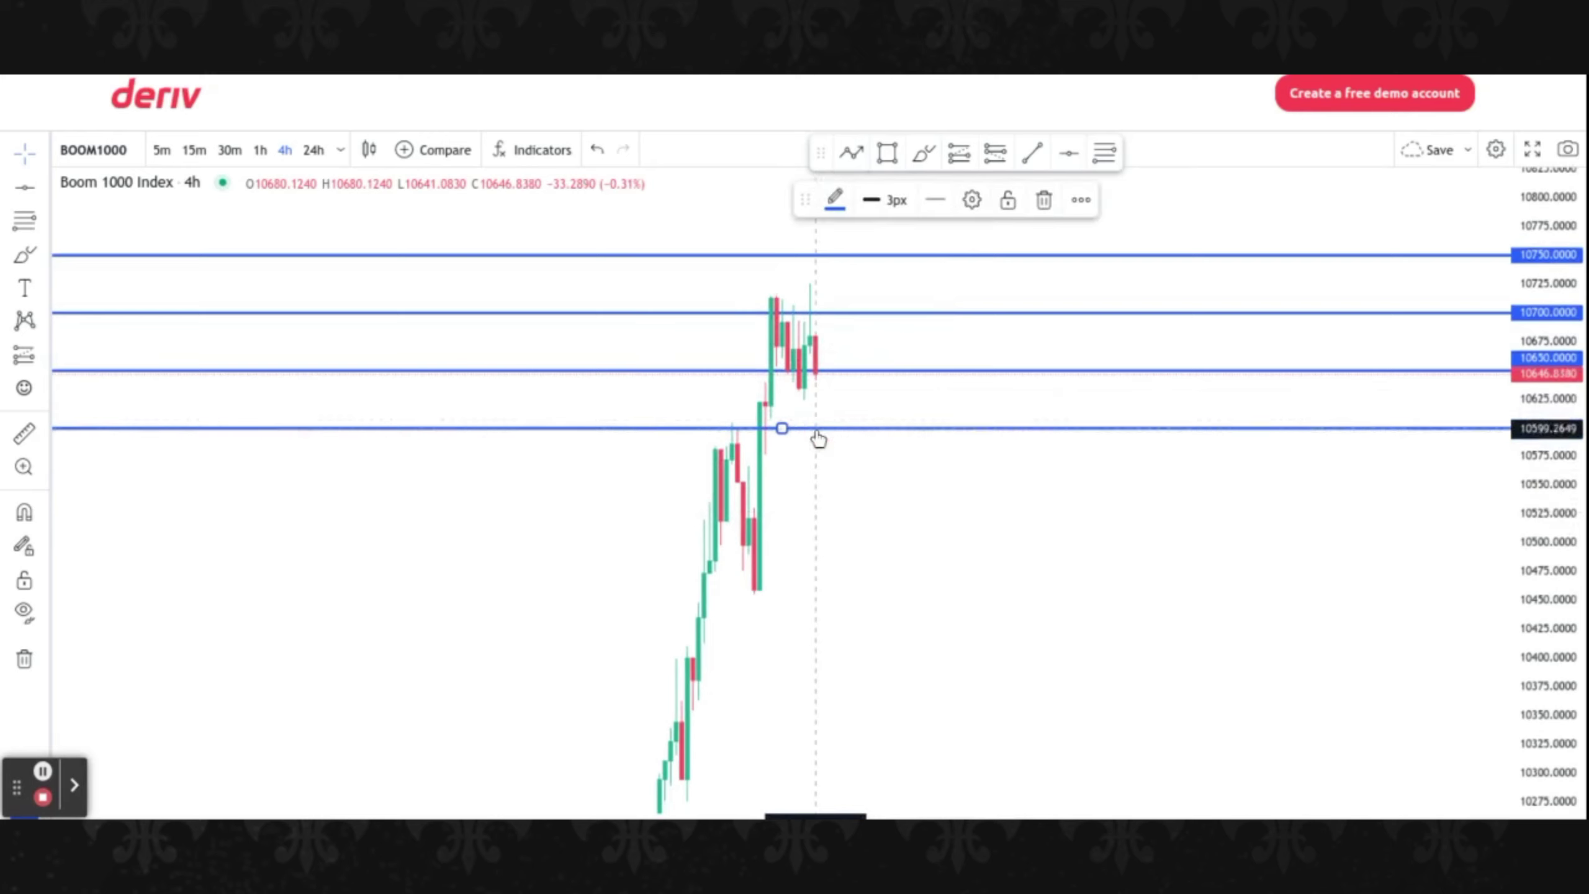
pyautogui.click(841, 545)
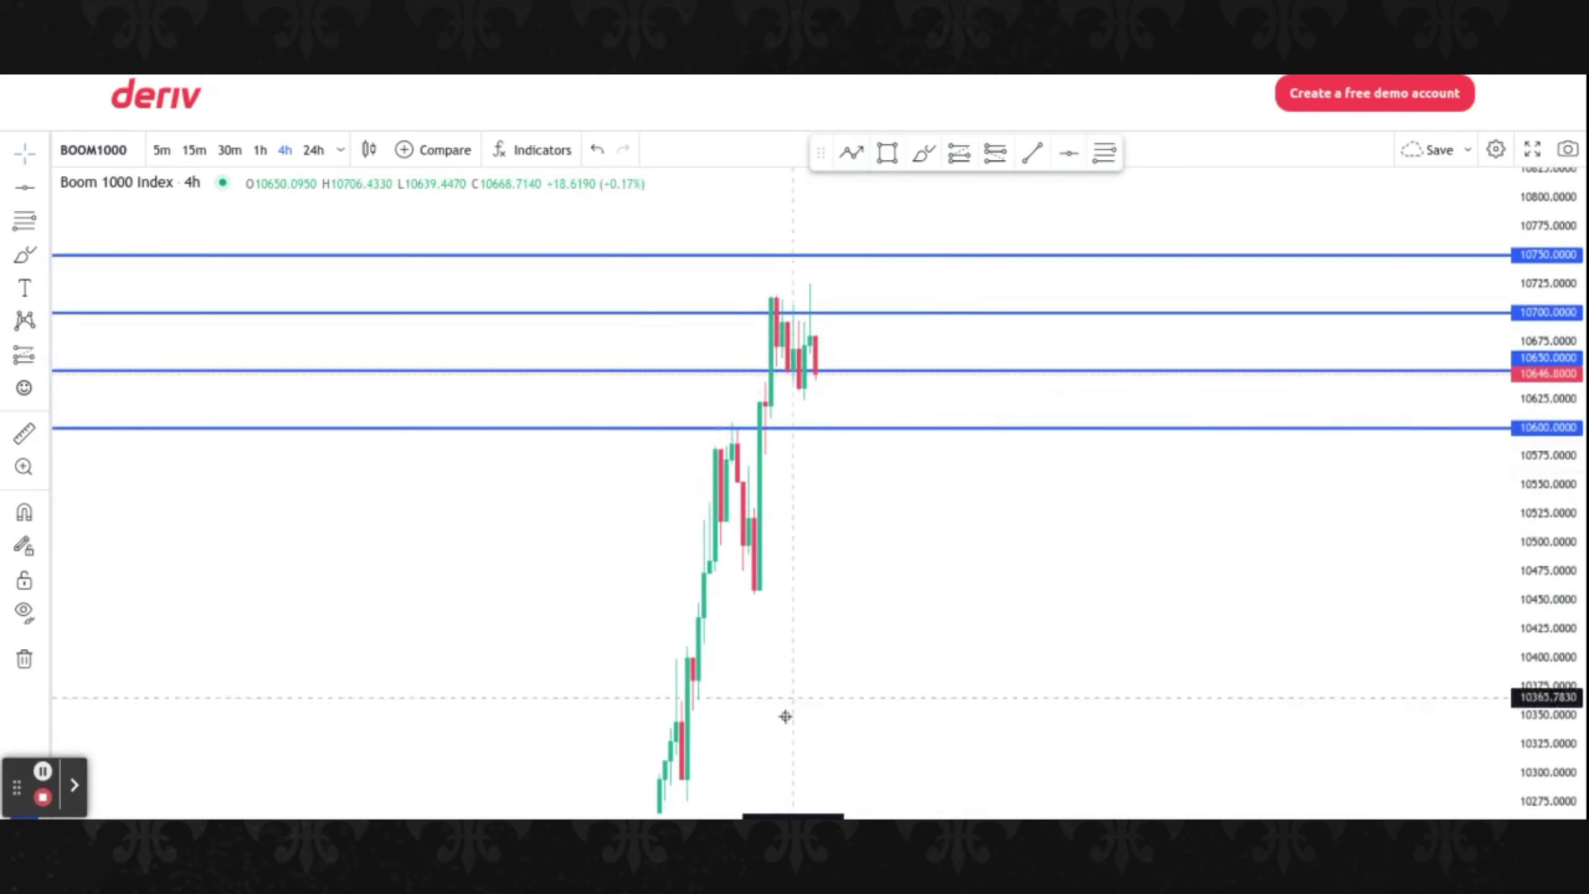
pyautogui.click(1069, 155)
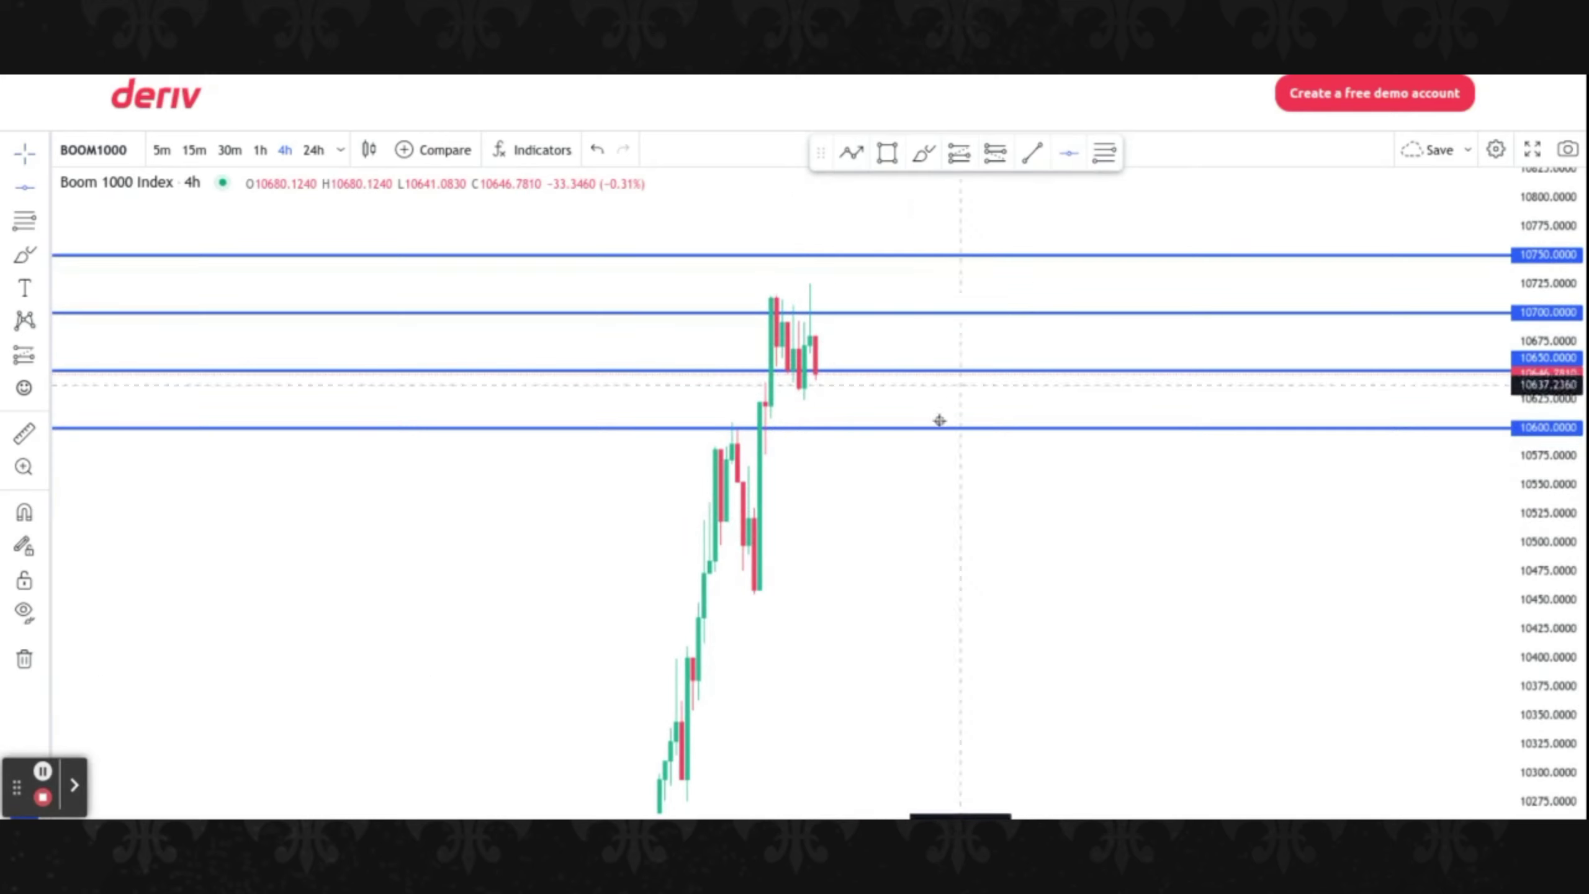
pyautogui.click(841, 490)
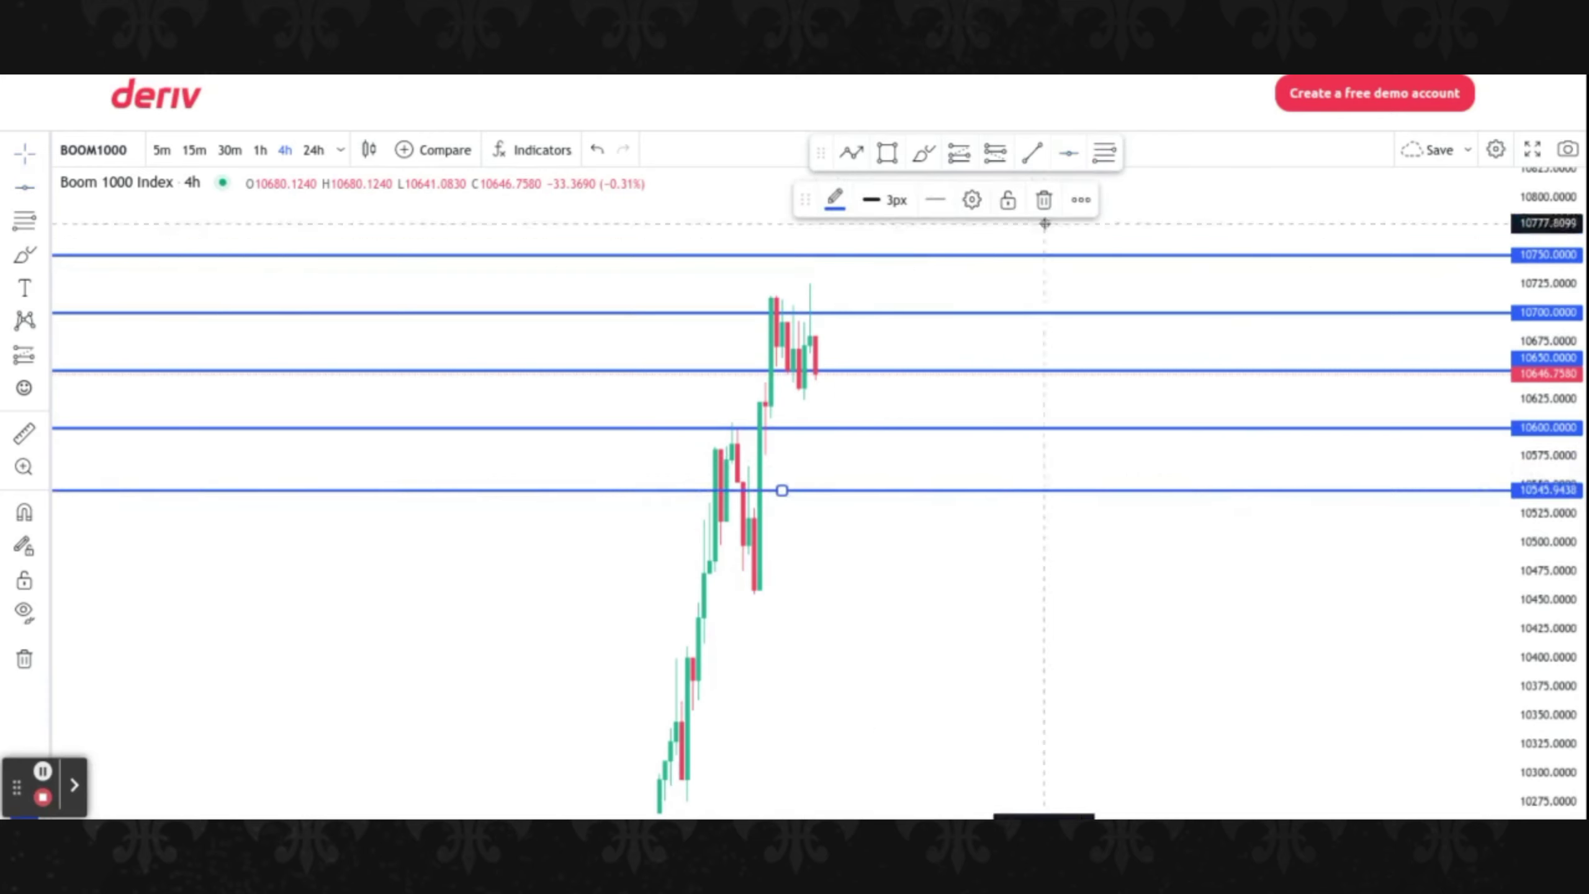
pyautogui.click(971, 201)
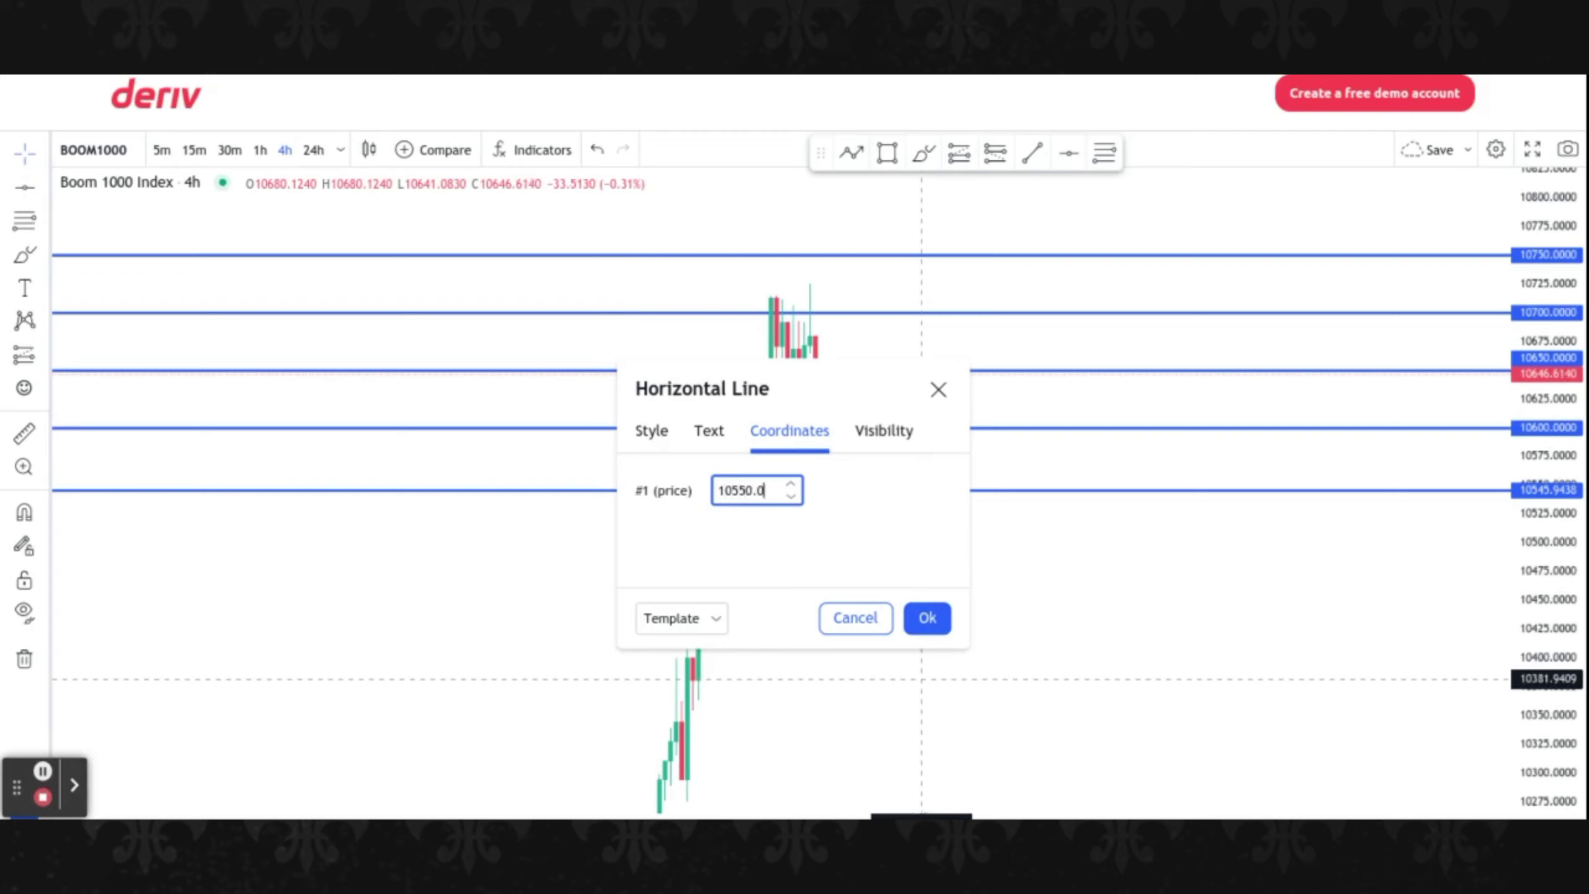
pyautogui.click(919, 621)
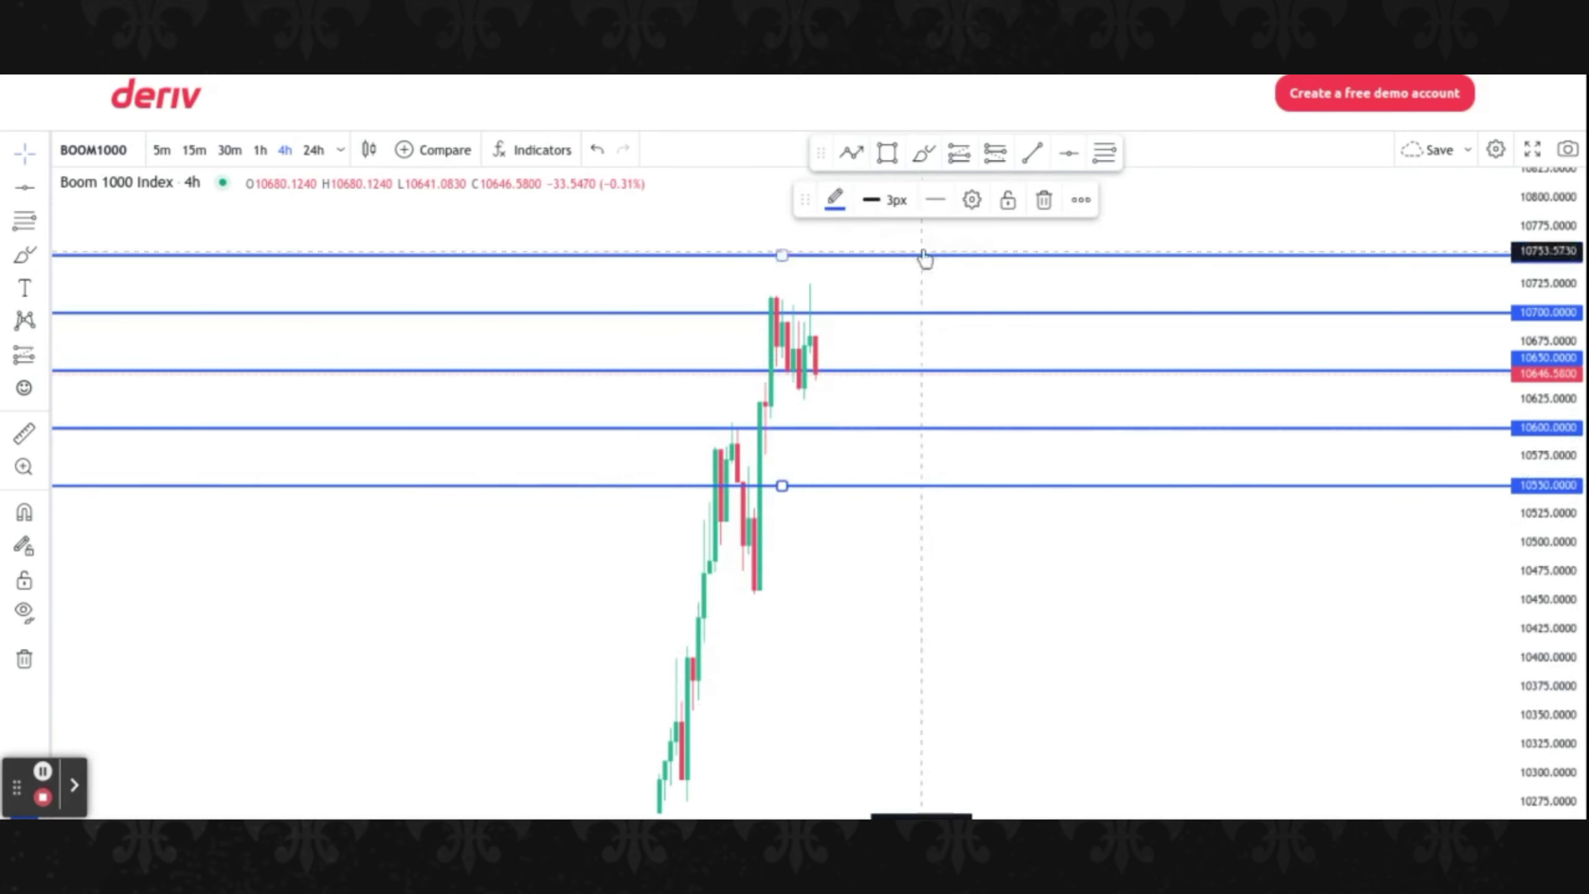
pyautogui.click(937, 199)
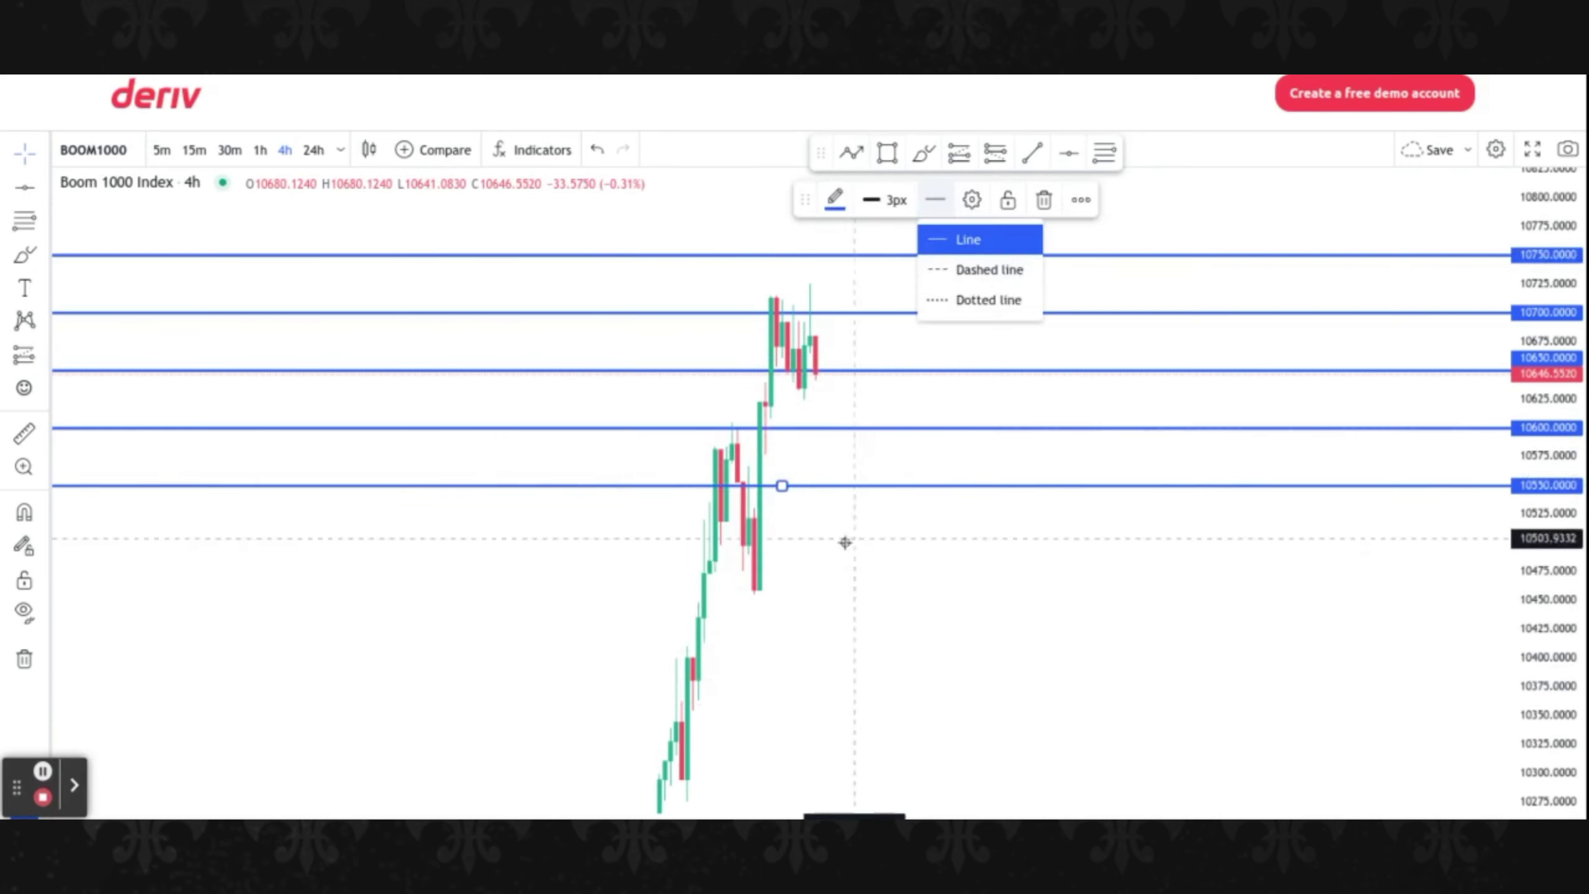
pyautogui.click(799, 542)
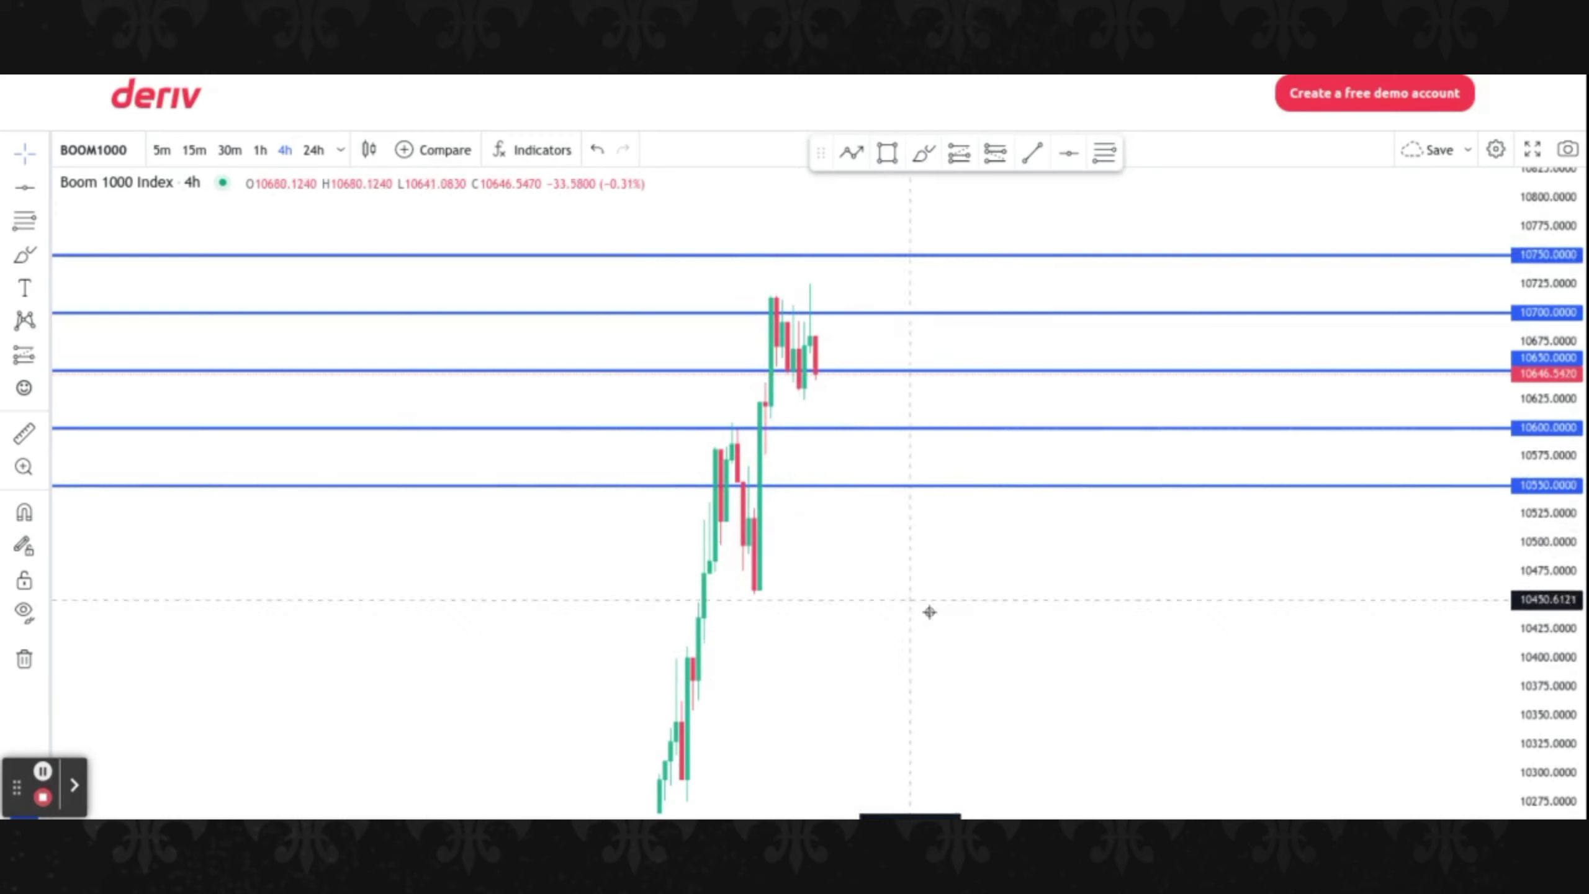
# Draw a horizontal line below 10550, set it to exactly 10500, then switch to 1h
pyautogui.click(1071, 155)
pyautogui.click(785, 554)
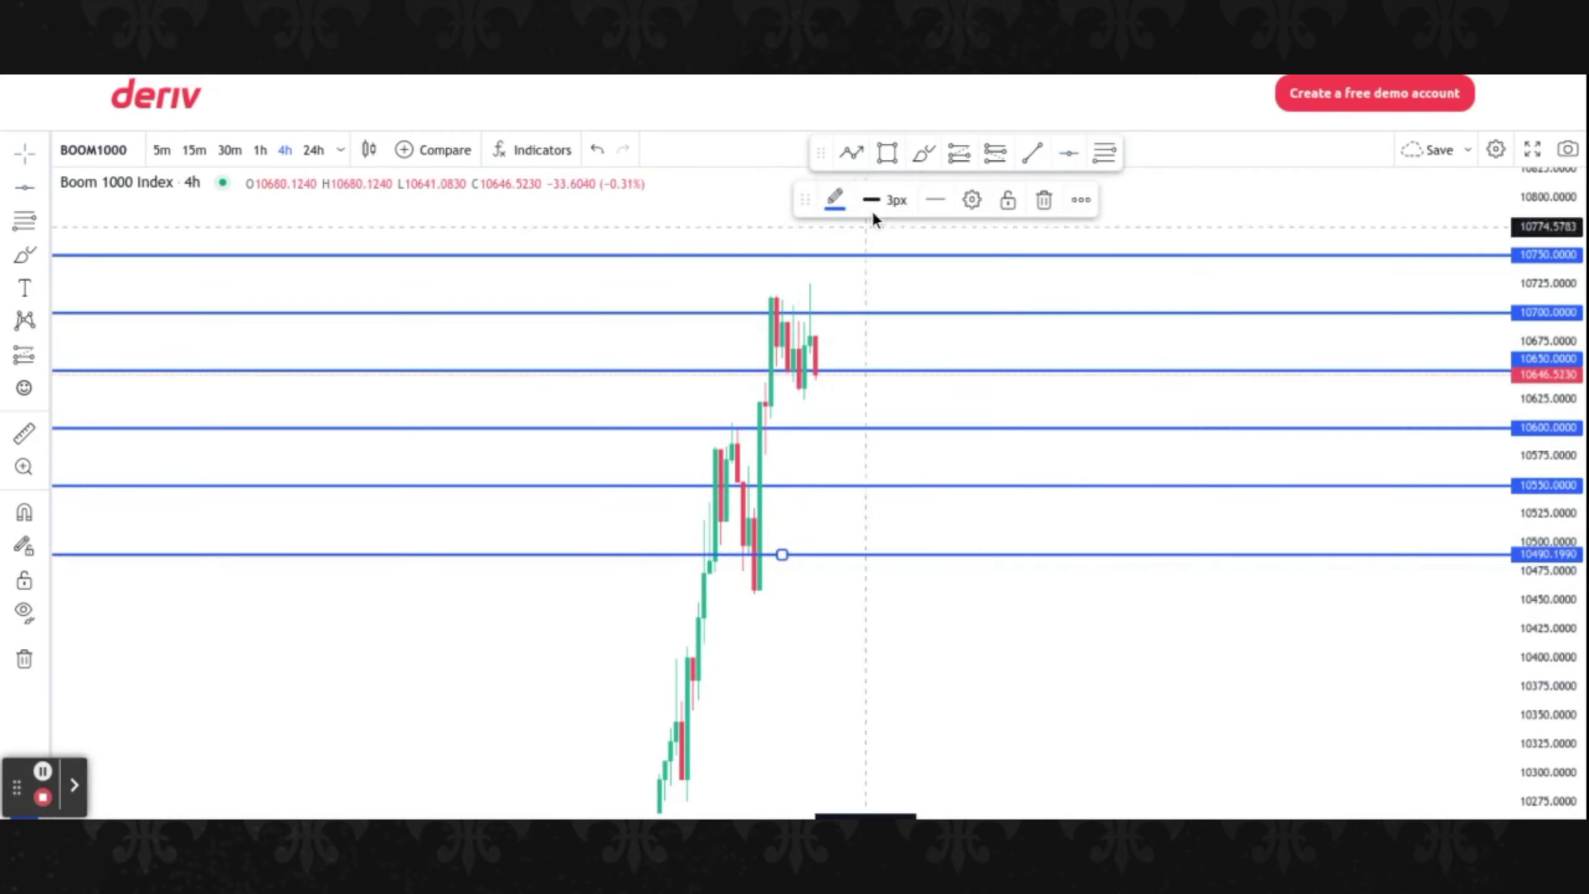
pyautogui.click(969, 199)
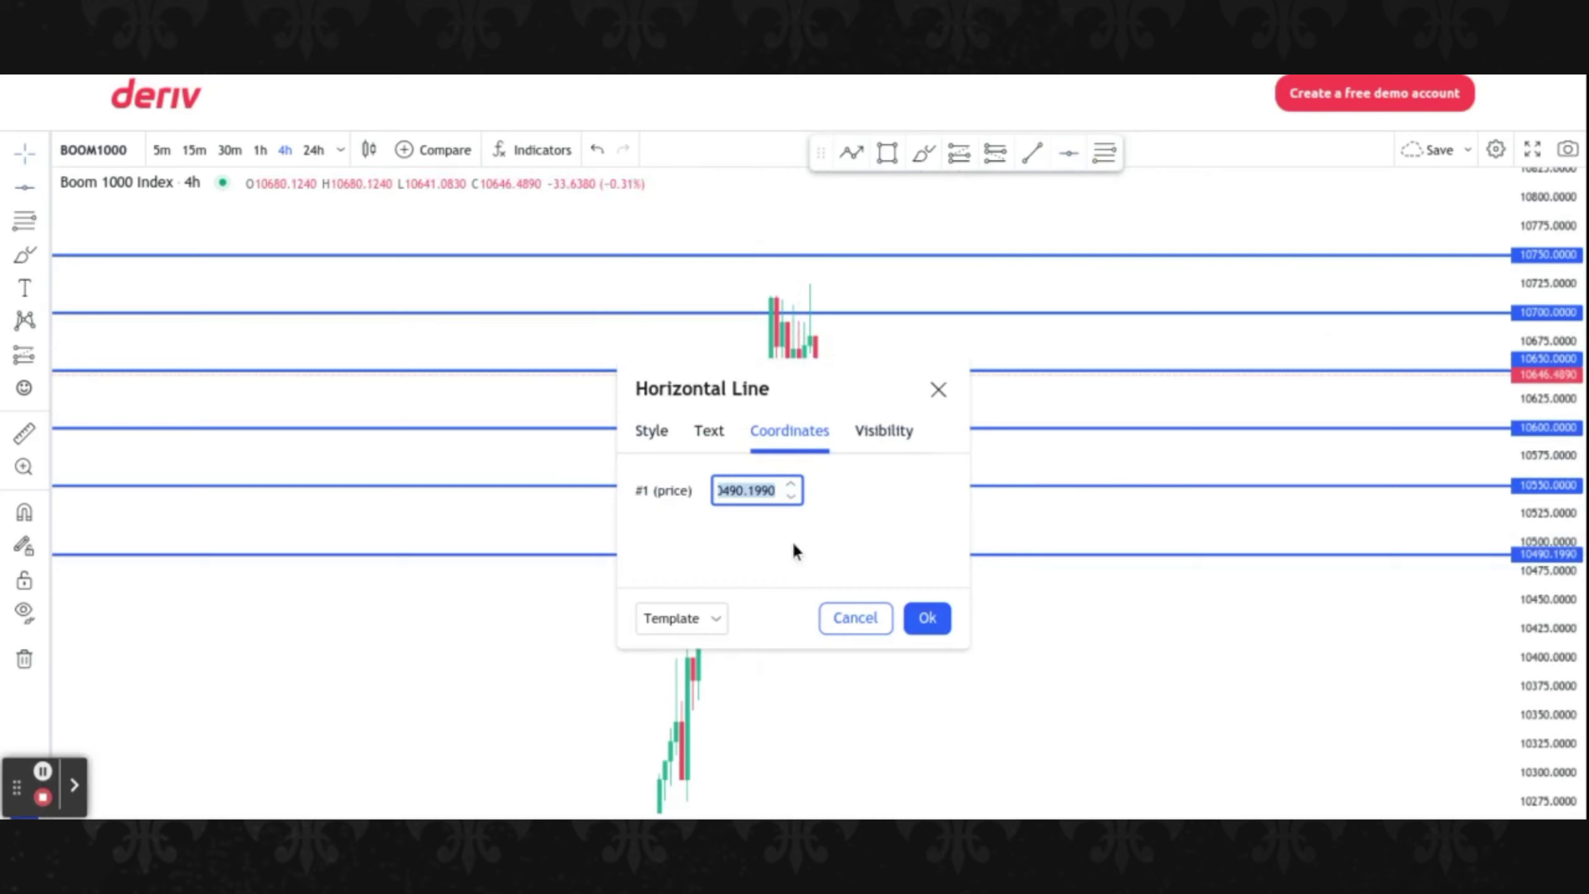
pyautogui.write('10')
pyautogui.click(929, 618)
pyautogui.click(1040, 696)
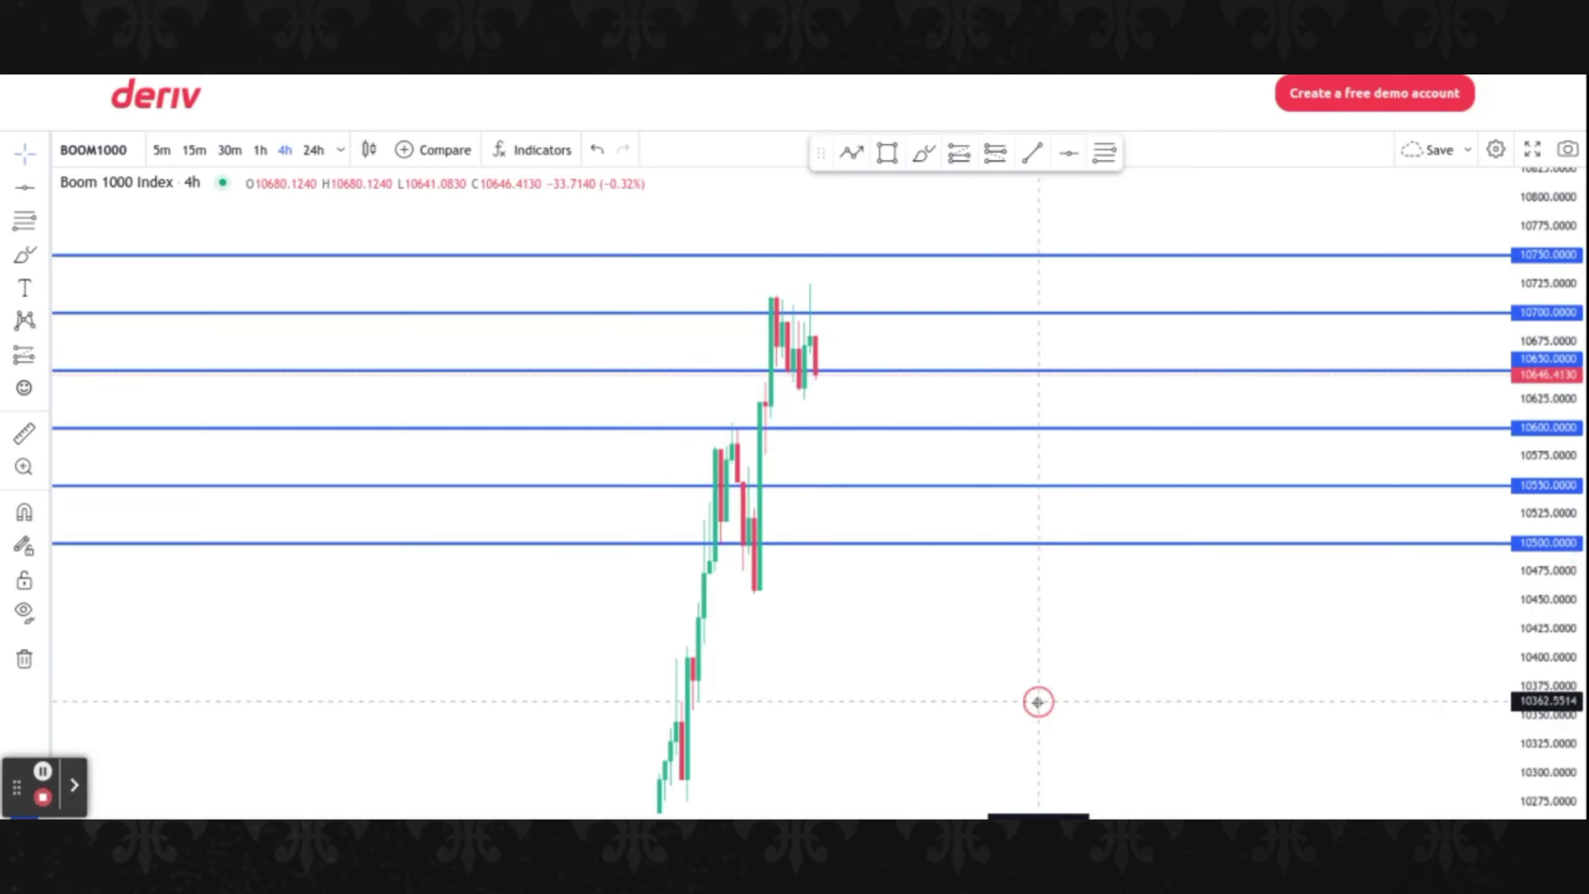
pyautogui.click(256, 149)
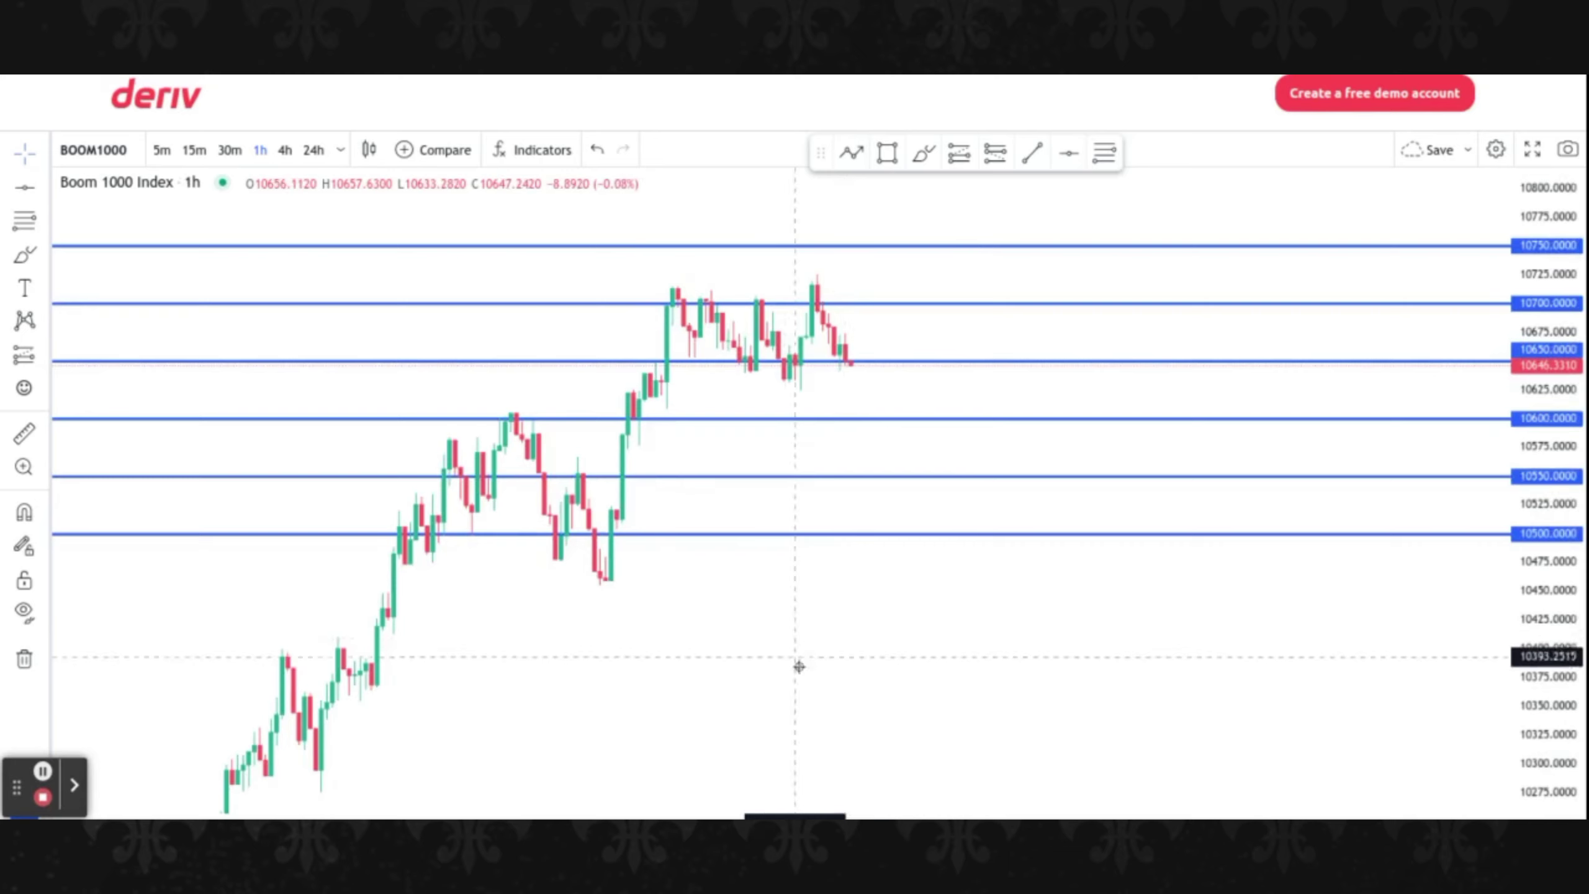
# Recentre the 1h chart and inspect the 10700 and 10650 lines
pyautogui.moveTo(798, 664); pyautogui.dragTo(997, 757)
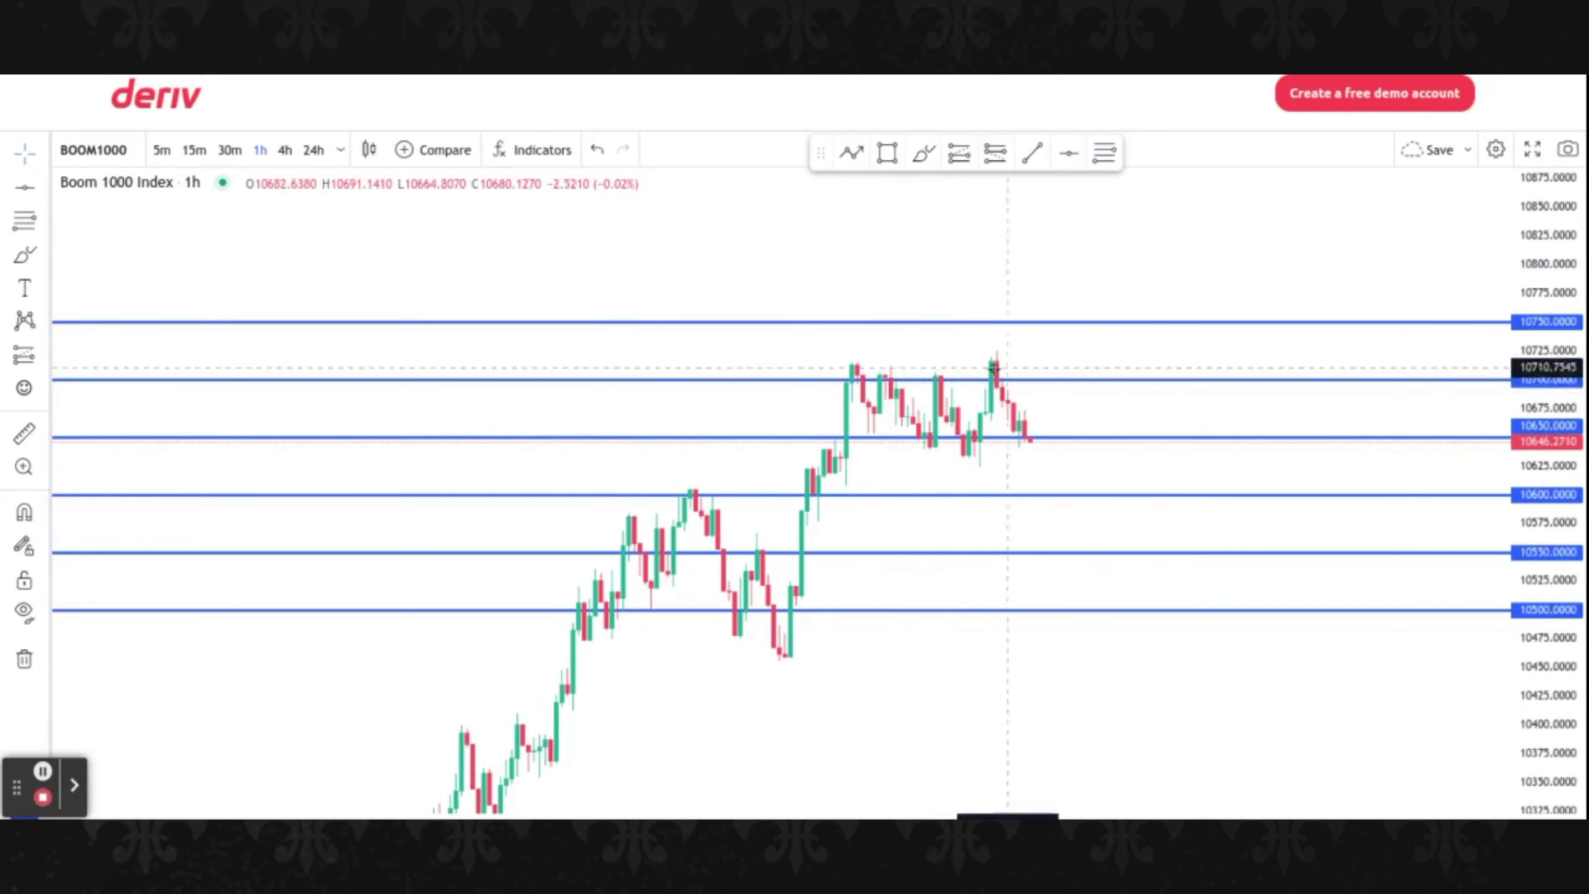
pyautogui.click(864, 365)
pyautogui.click(944, 378)
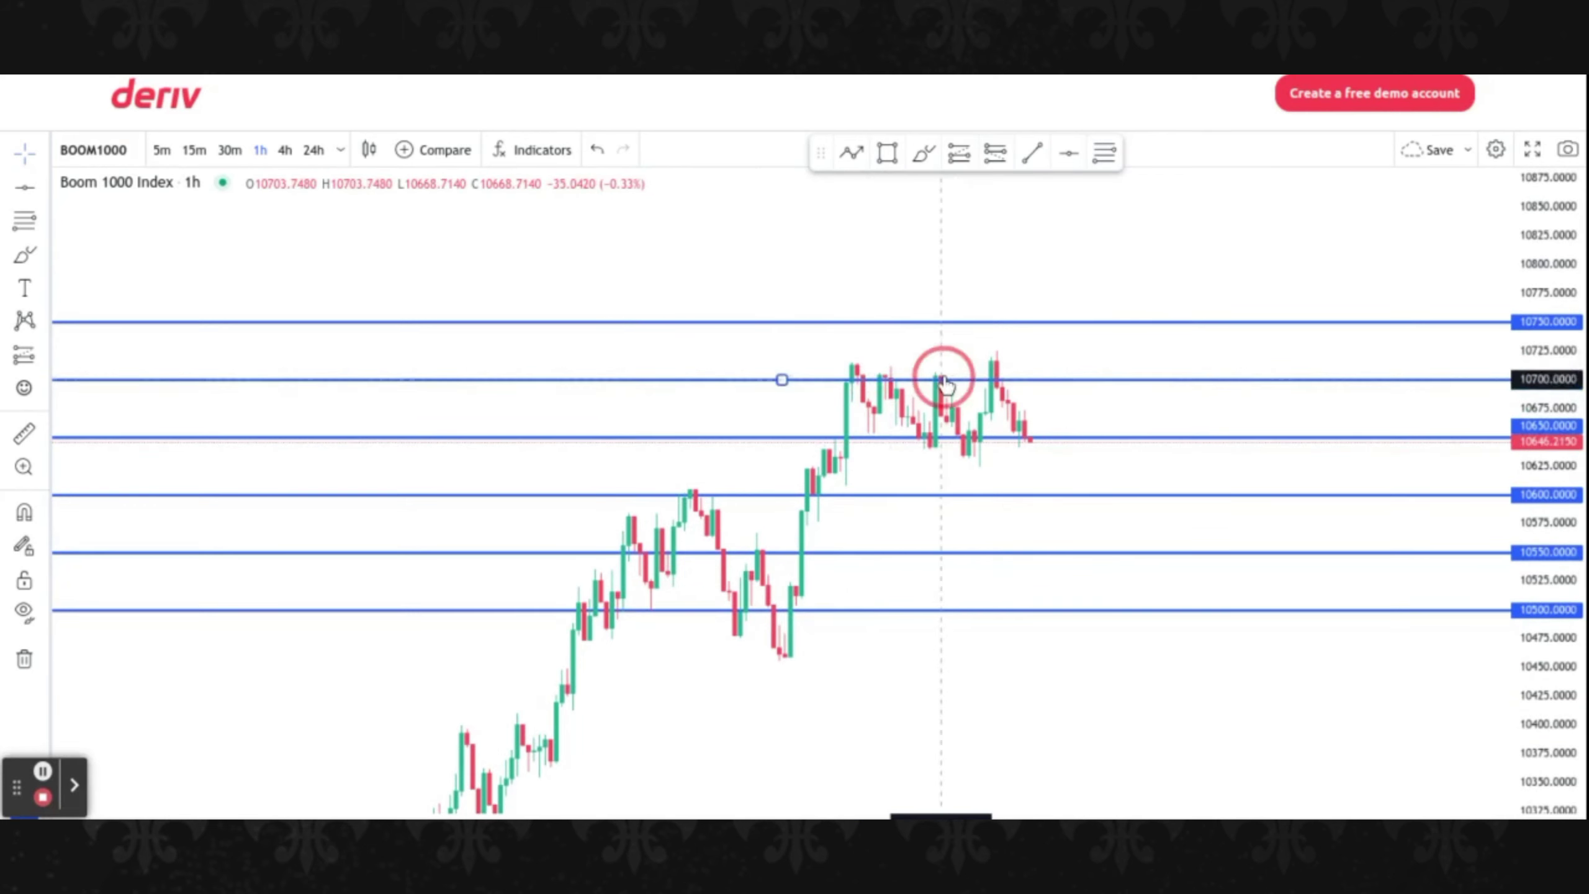
pyautogui.doubleClick(1001, 369)
pyautogui.click(1045, 265)
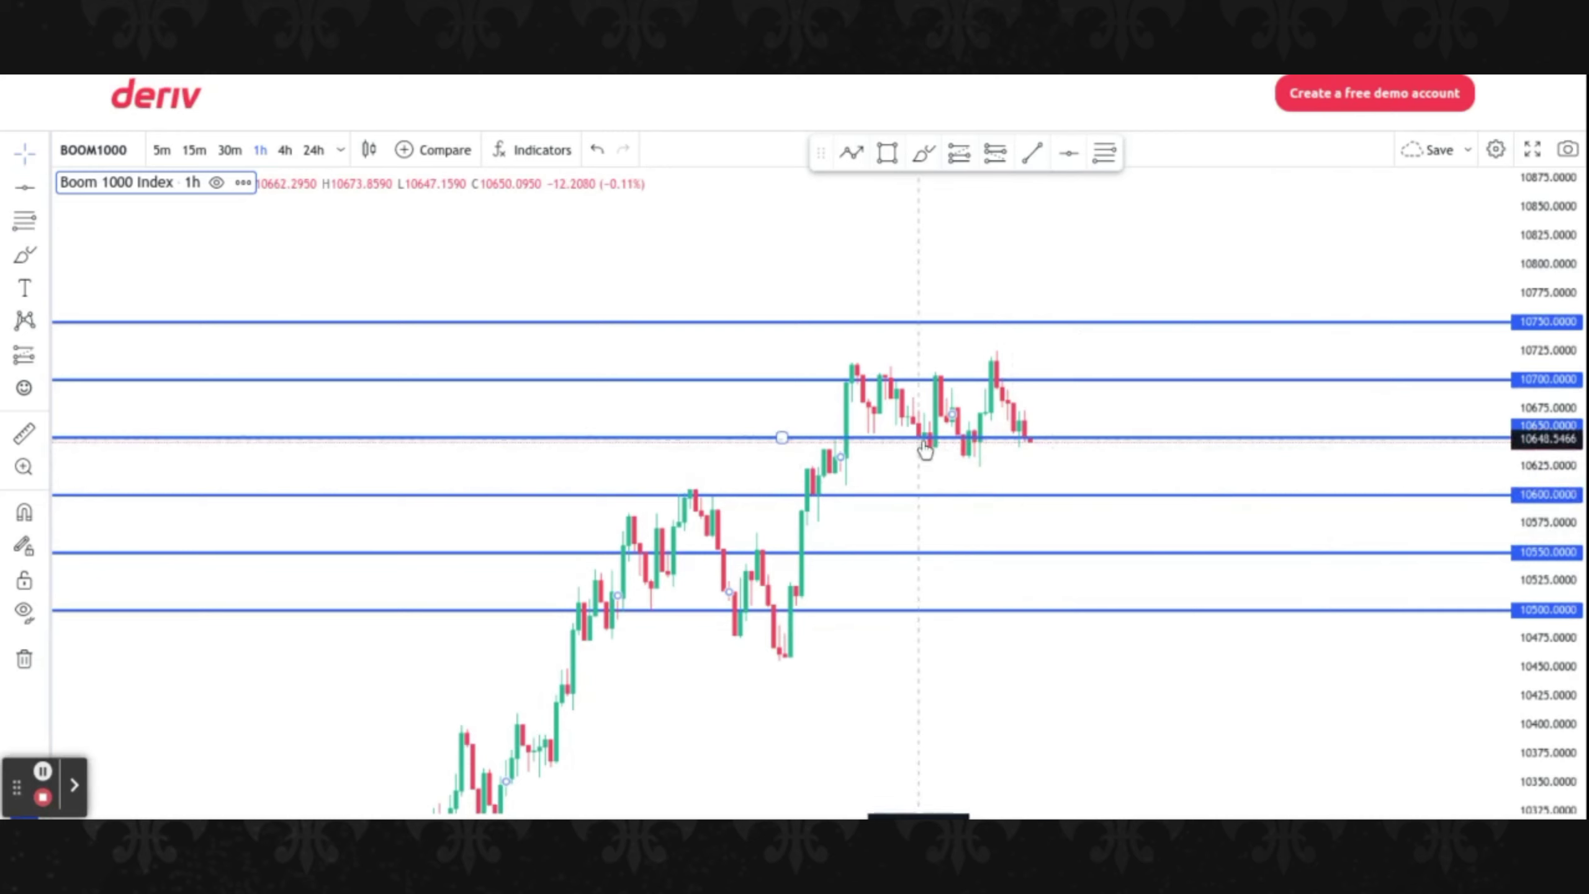
pyautogui.click(973, 439)
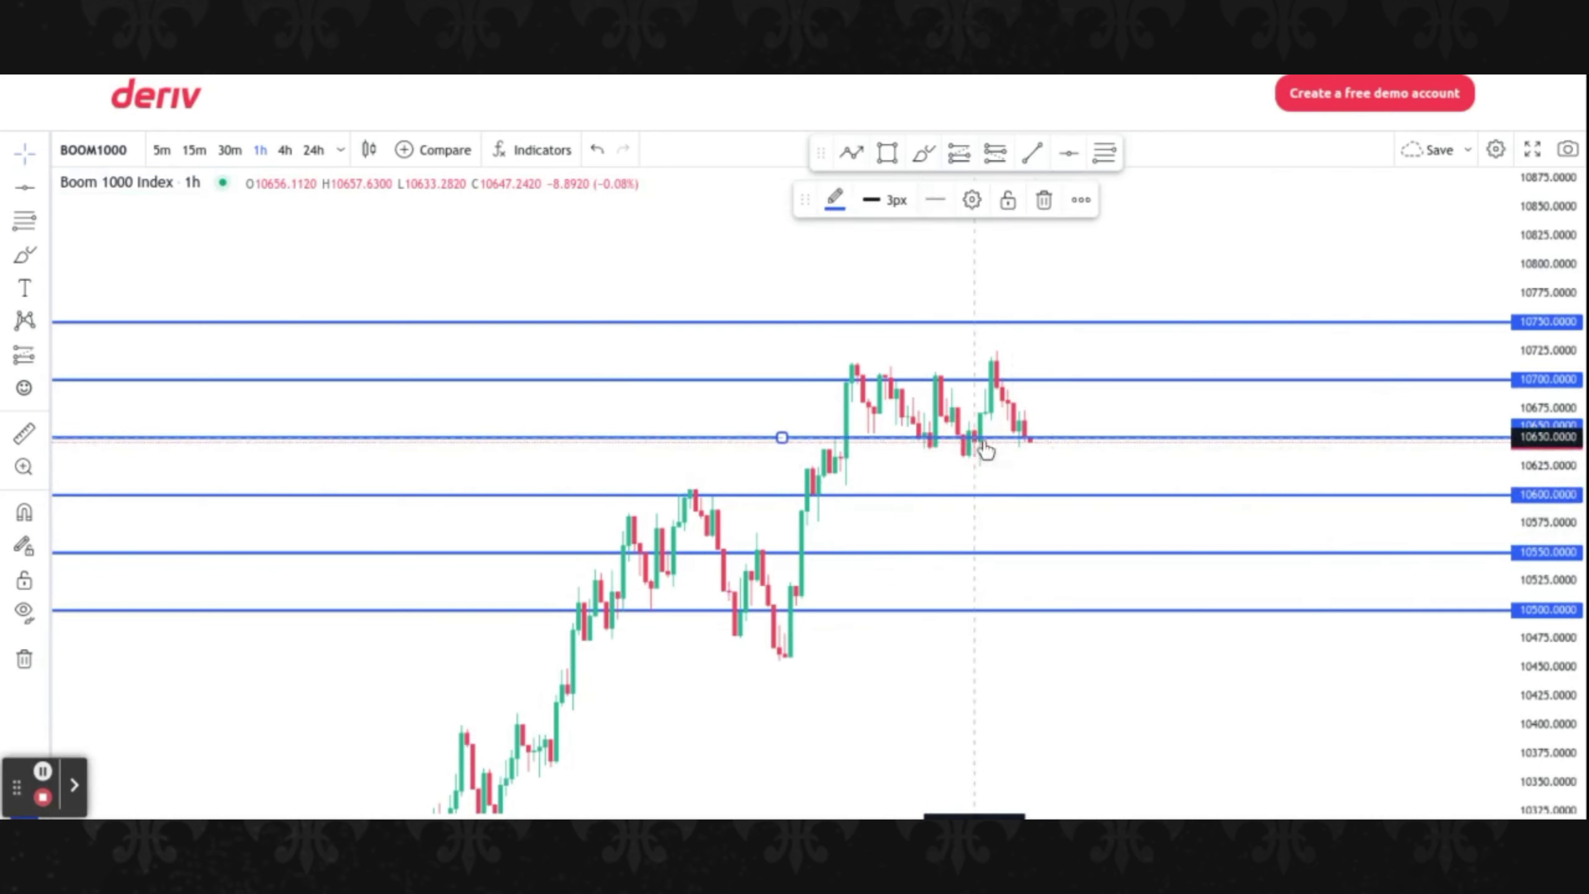
pyautogui.click(1021, 436)
pyautogui.click(915, 446)
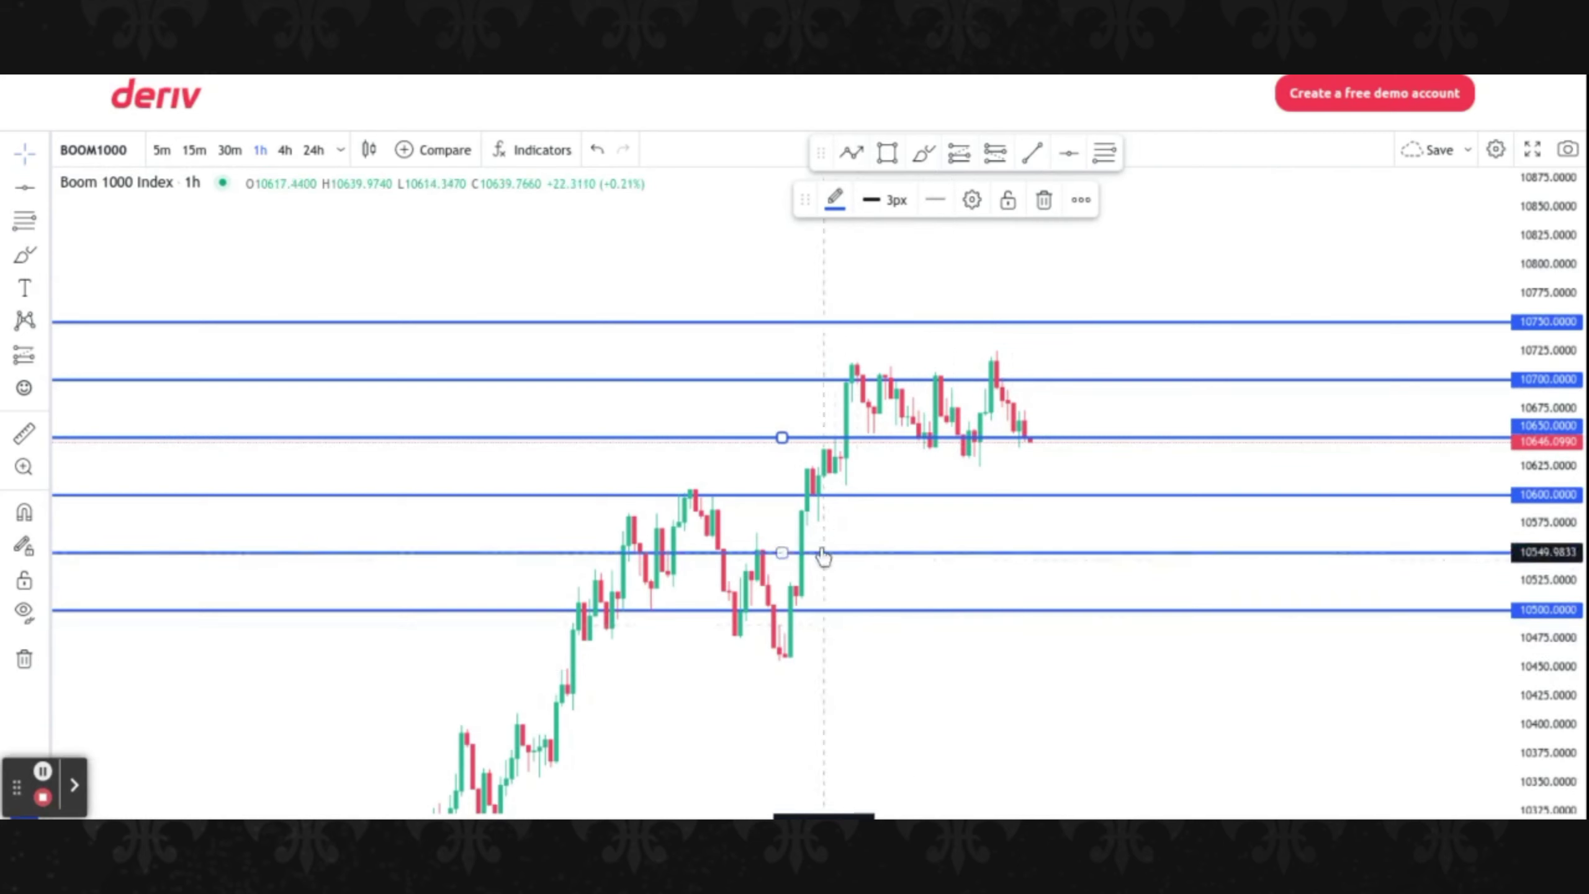
pyautogui.click(686, 492)
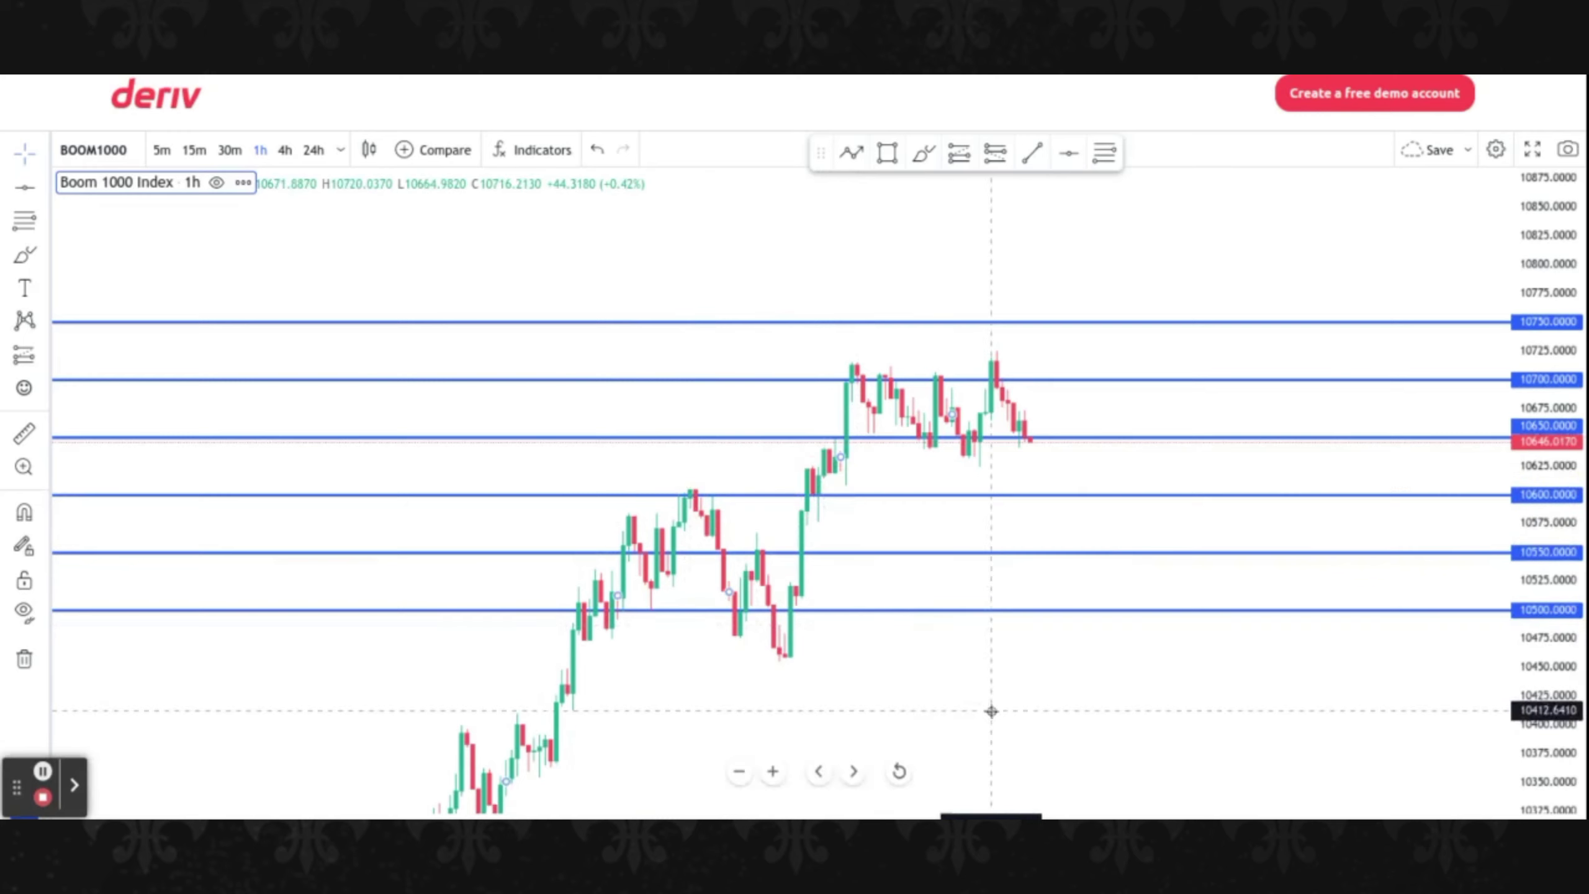
# Check the 10550 and 10500 lines, then switch to 15-minute candles
pyautogui.click(771, 553)
pyautogui.click(757, 552)
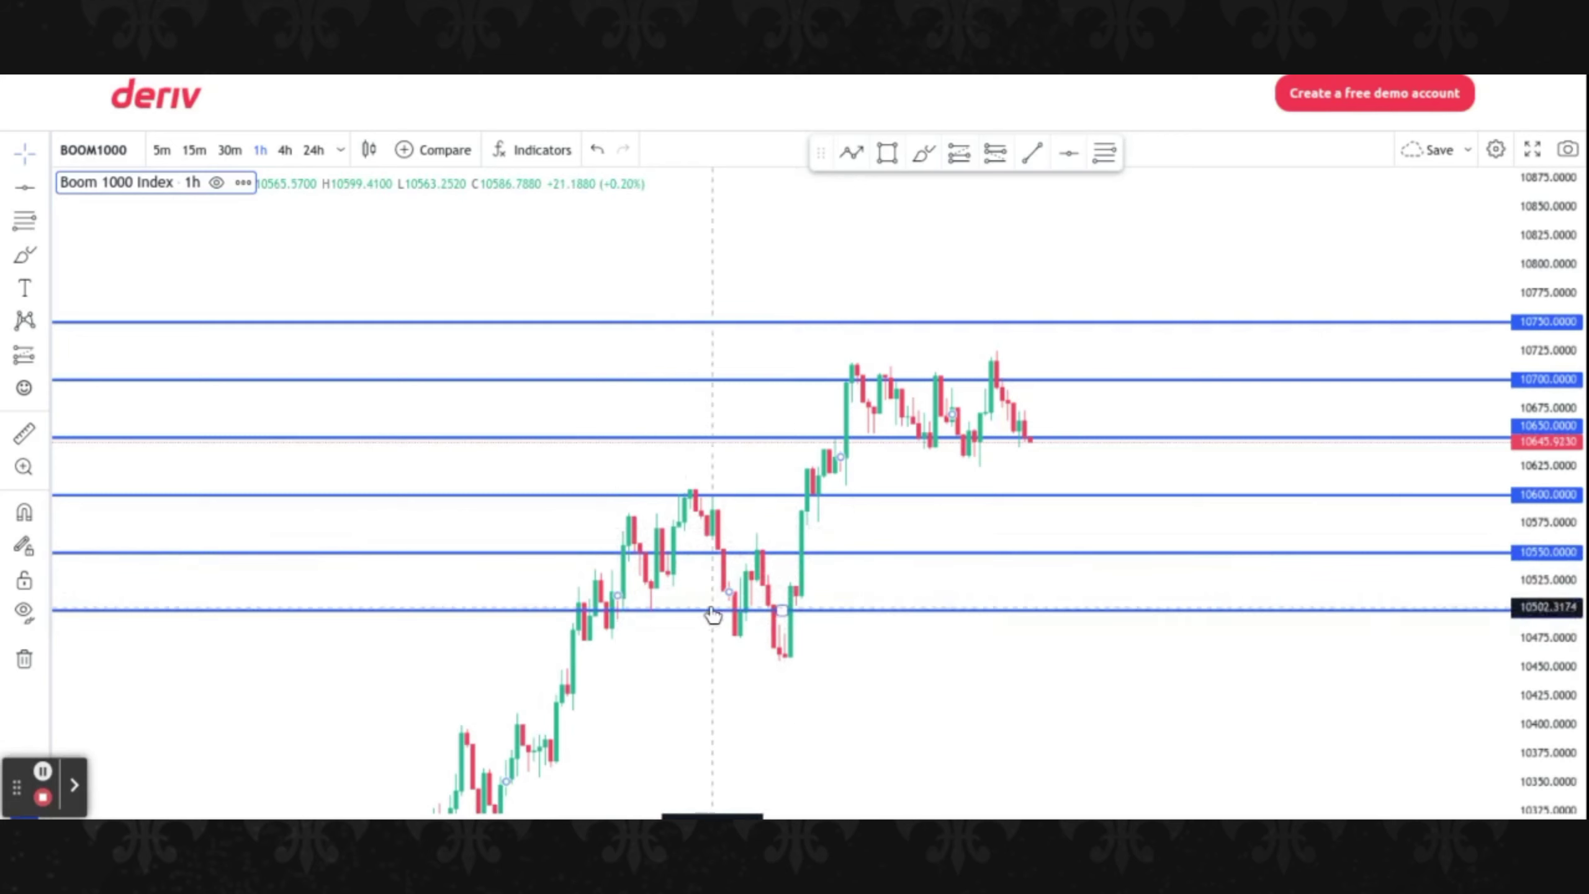
pyautogui.click(644, 604)
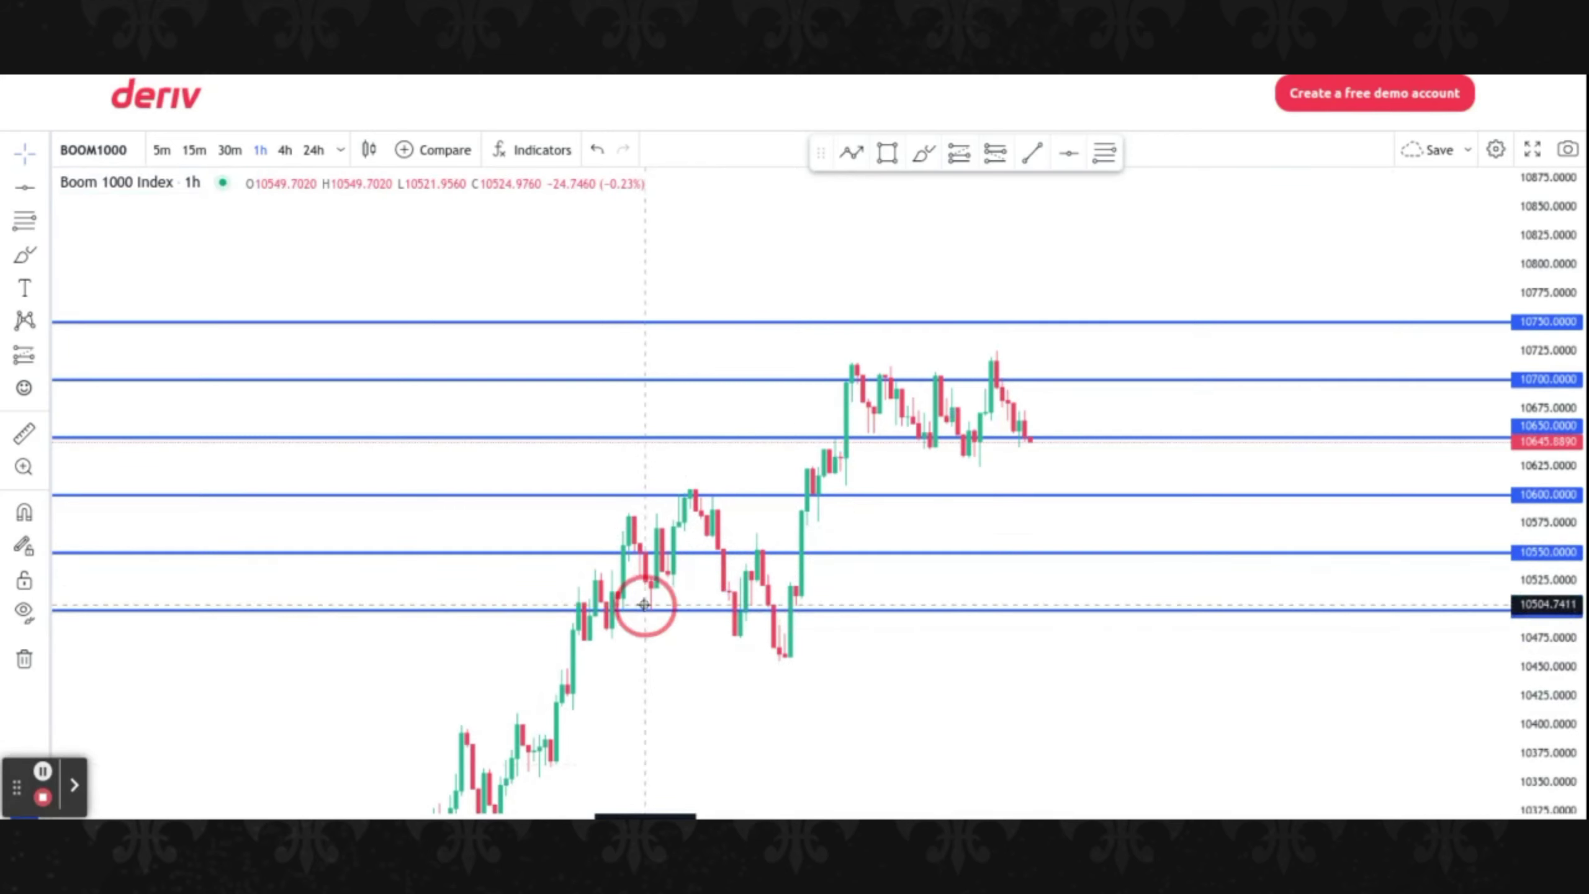
pyautogui.moveTo(1001, 721); pyautogui.dragTo(925, 688)
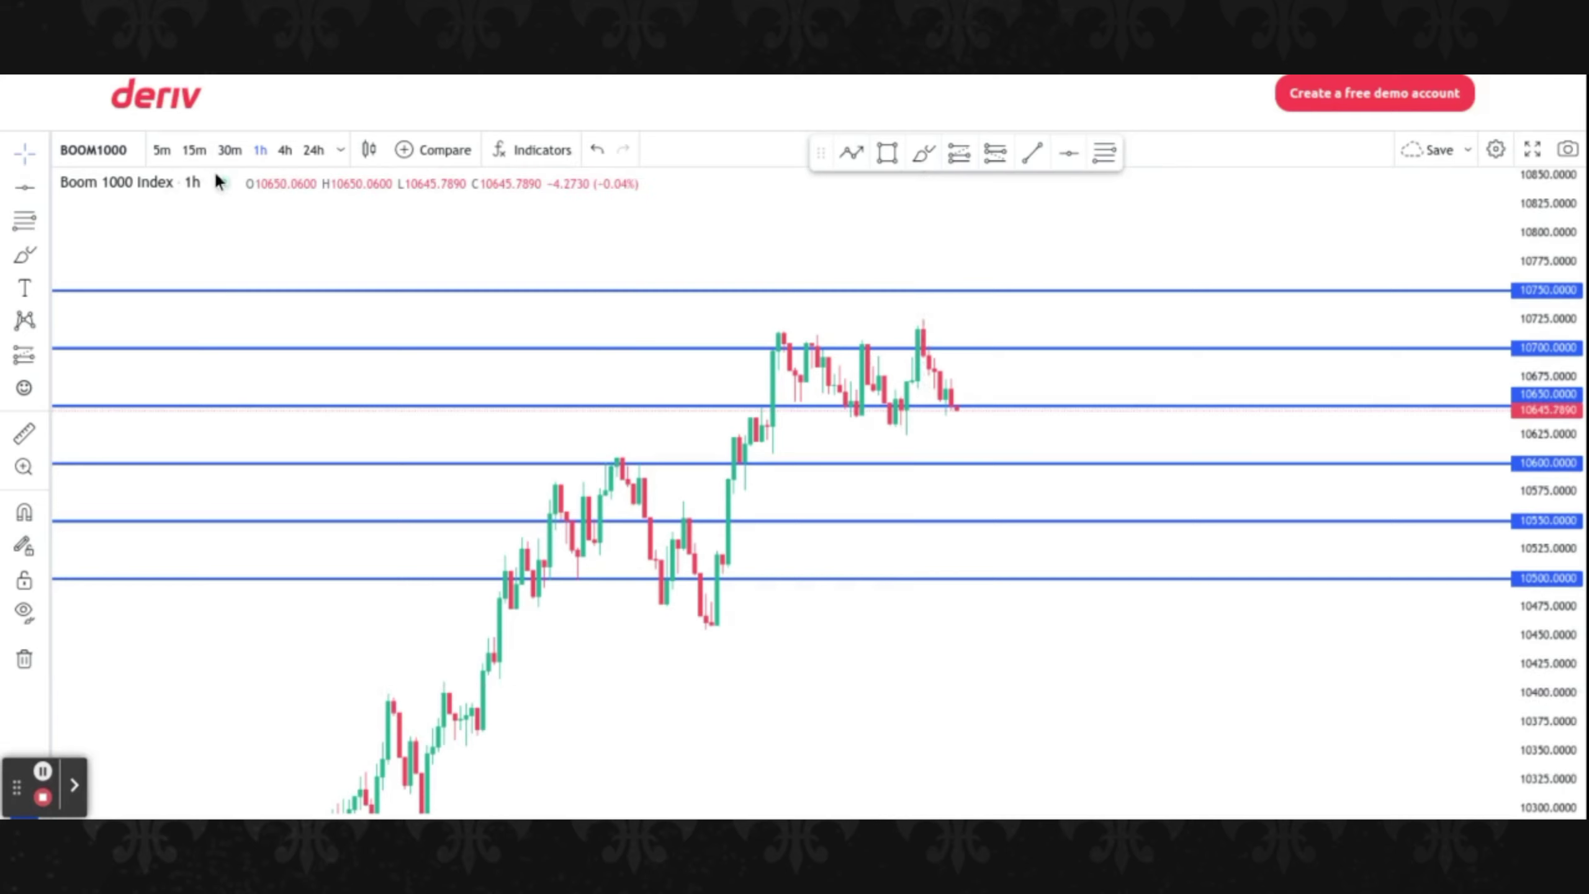
pyautogui.click(187, 151)
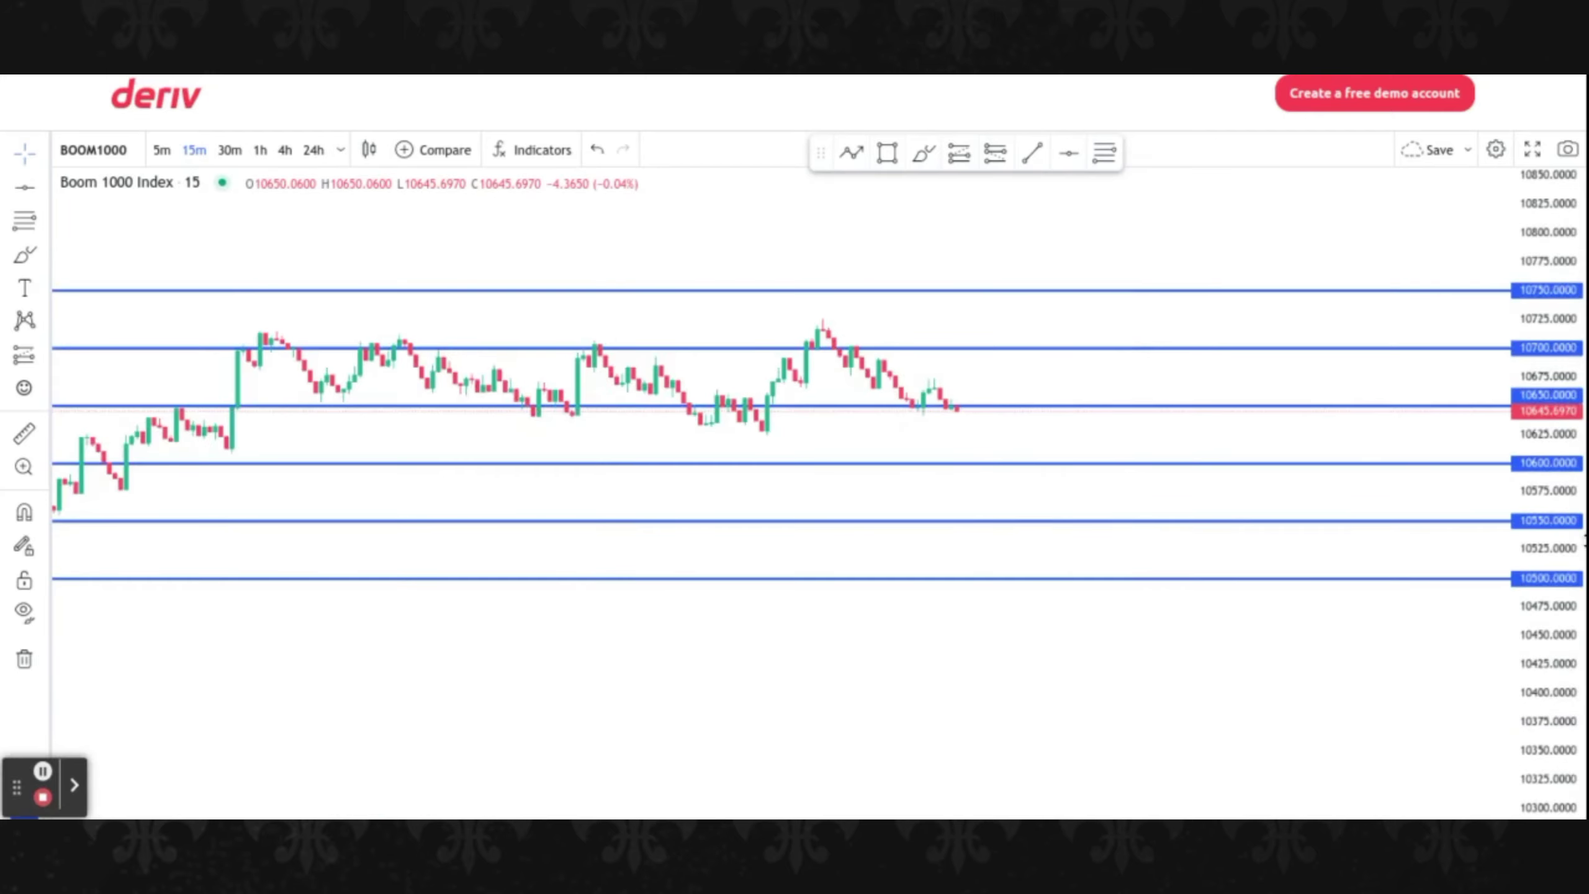
pyautogui.moveTo(1546, 593); pyautogui.dragTo(1526, 244)
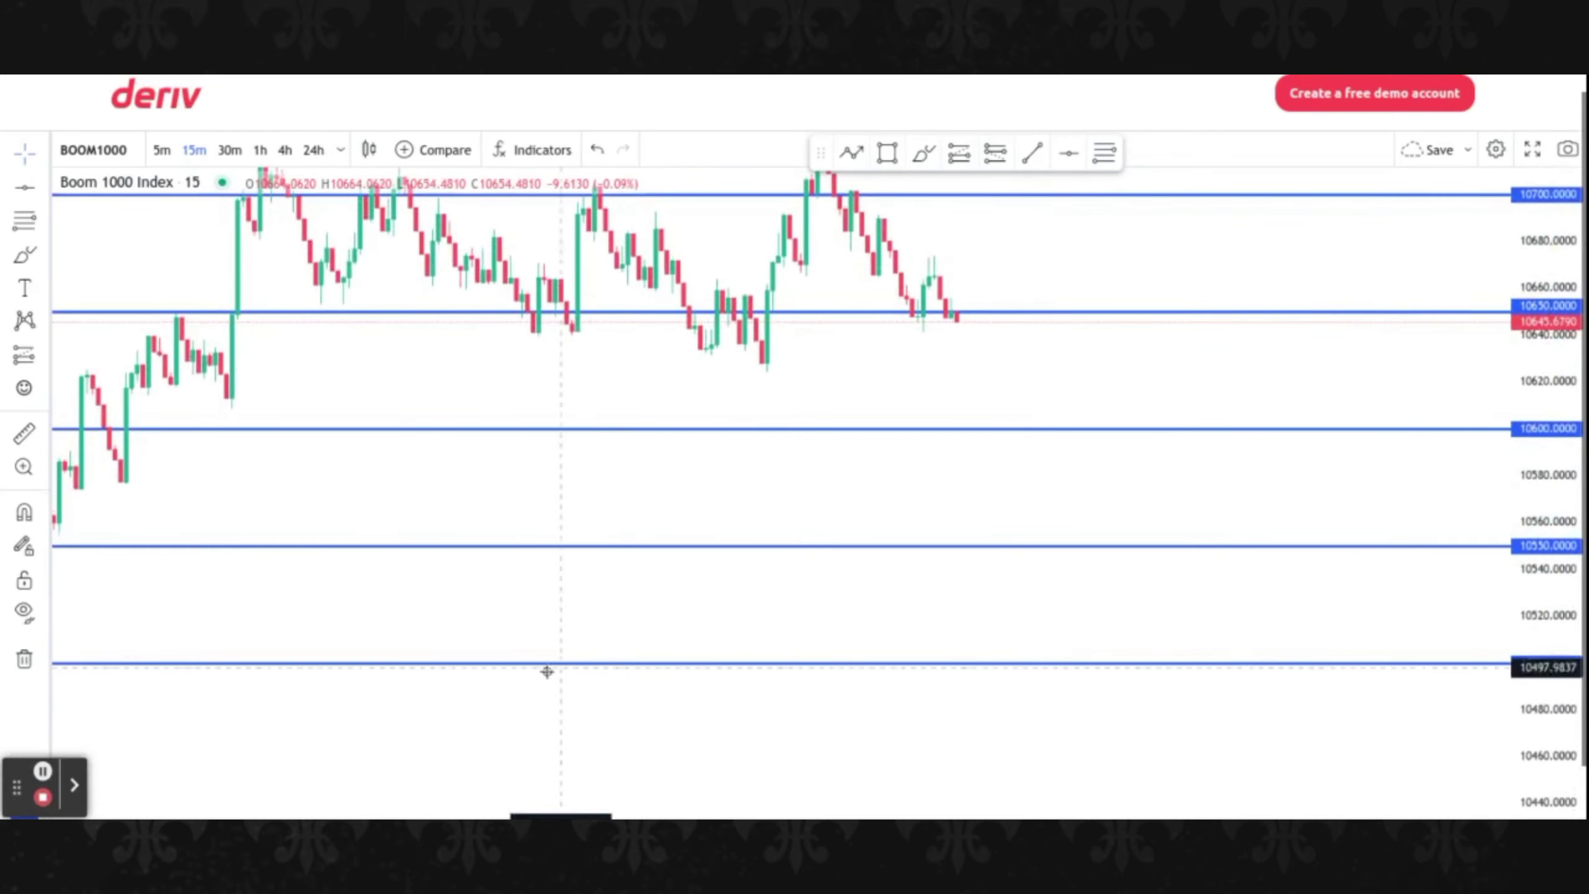
pyautogui.moveTo(505, 725); pyautogui.dragTo(901, 817)
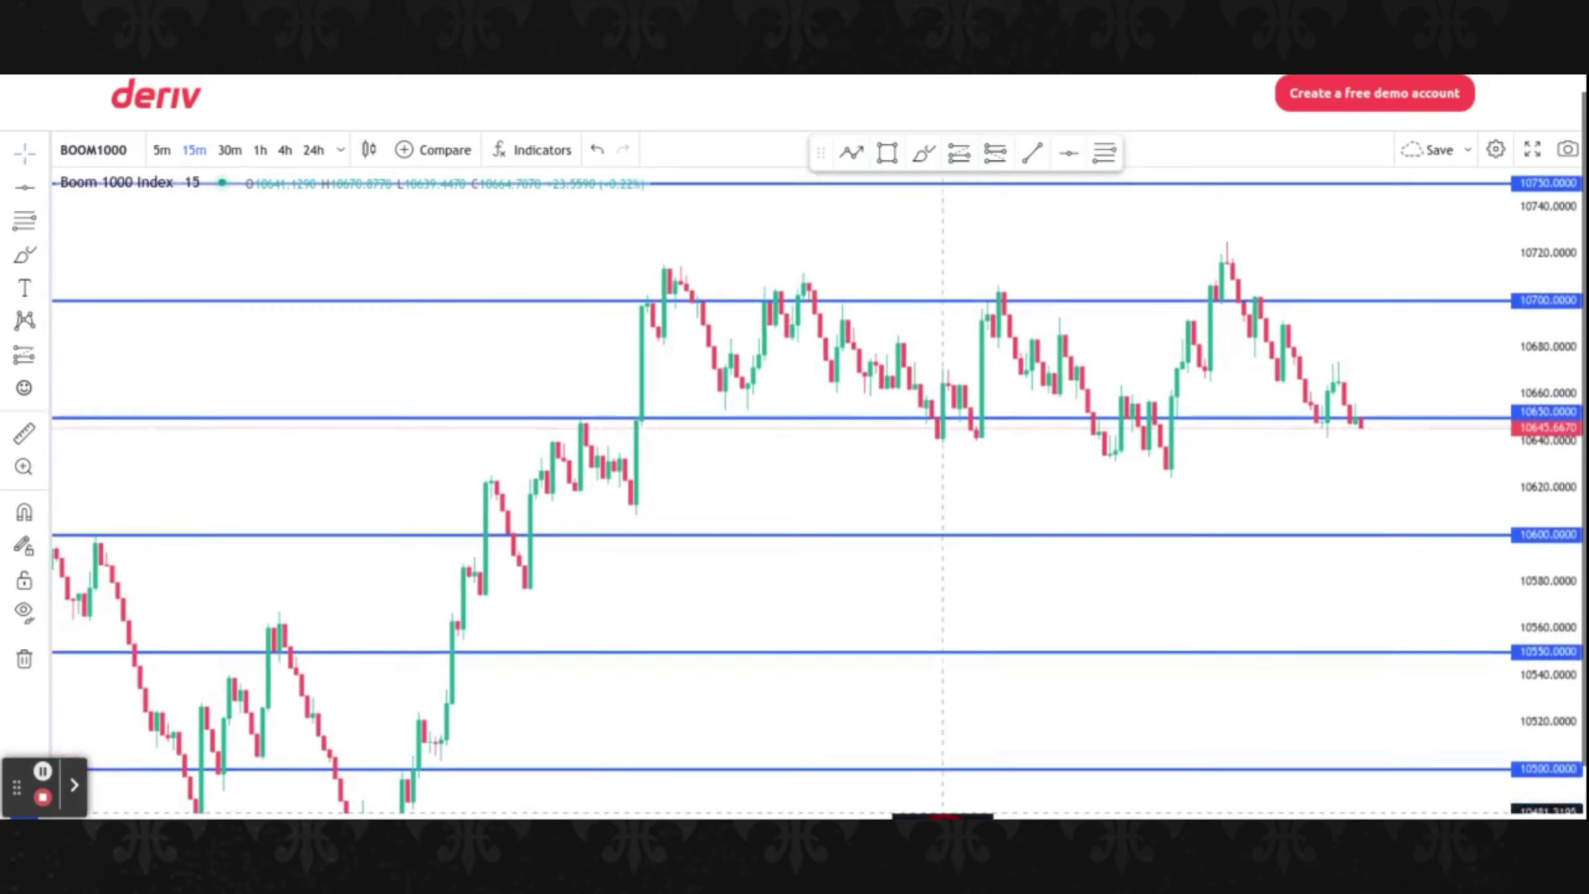
pyautogui.click(684, 302)
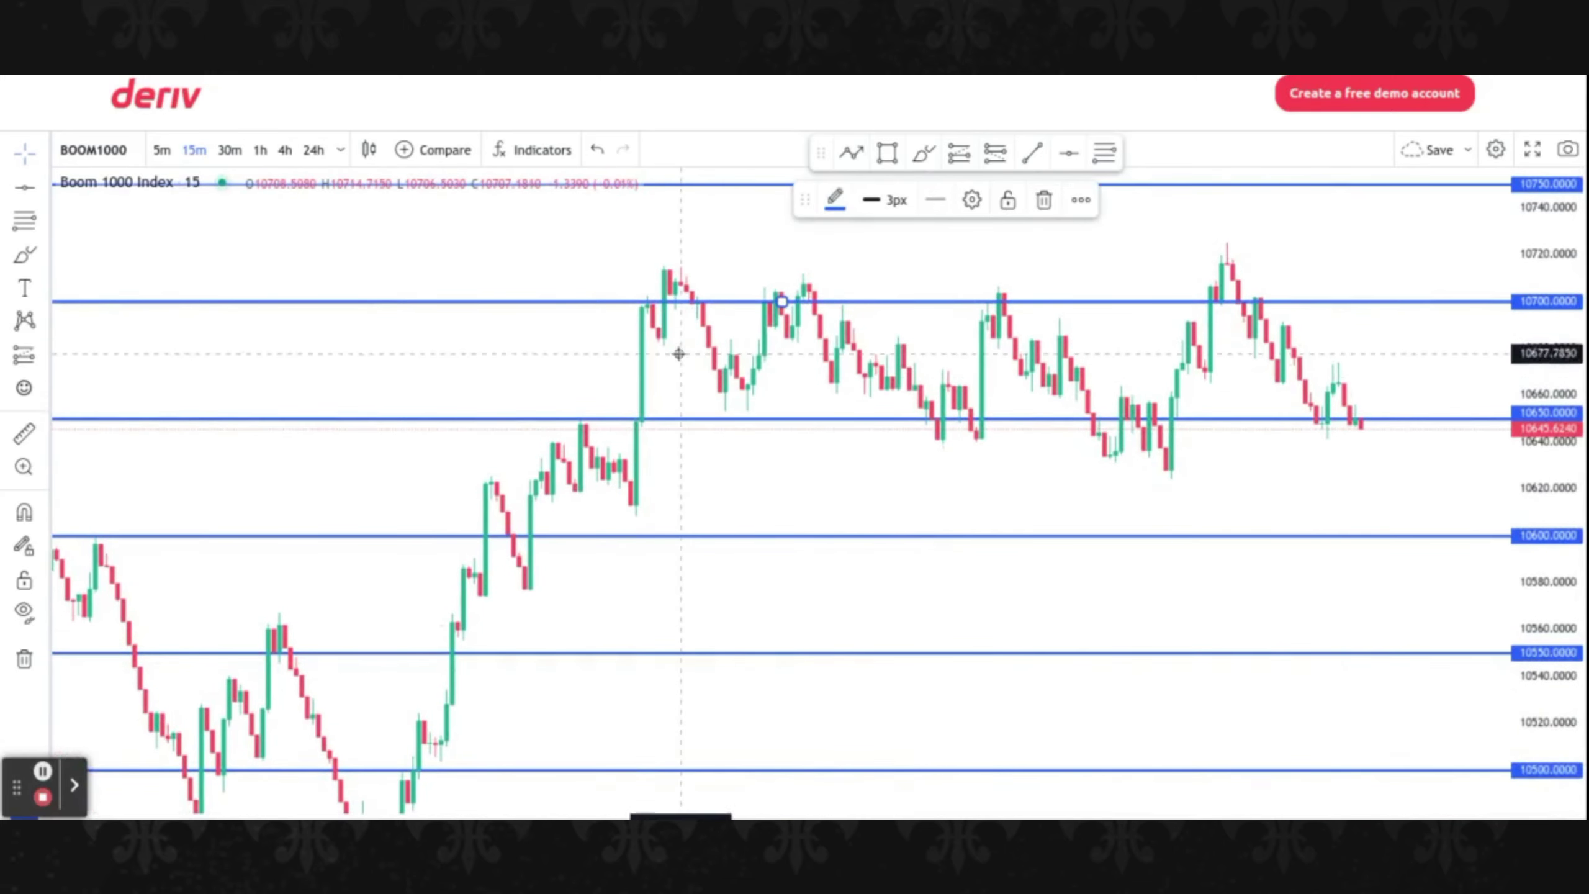
pyautogui.click(682, 289)
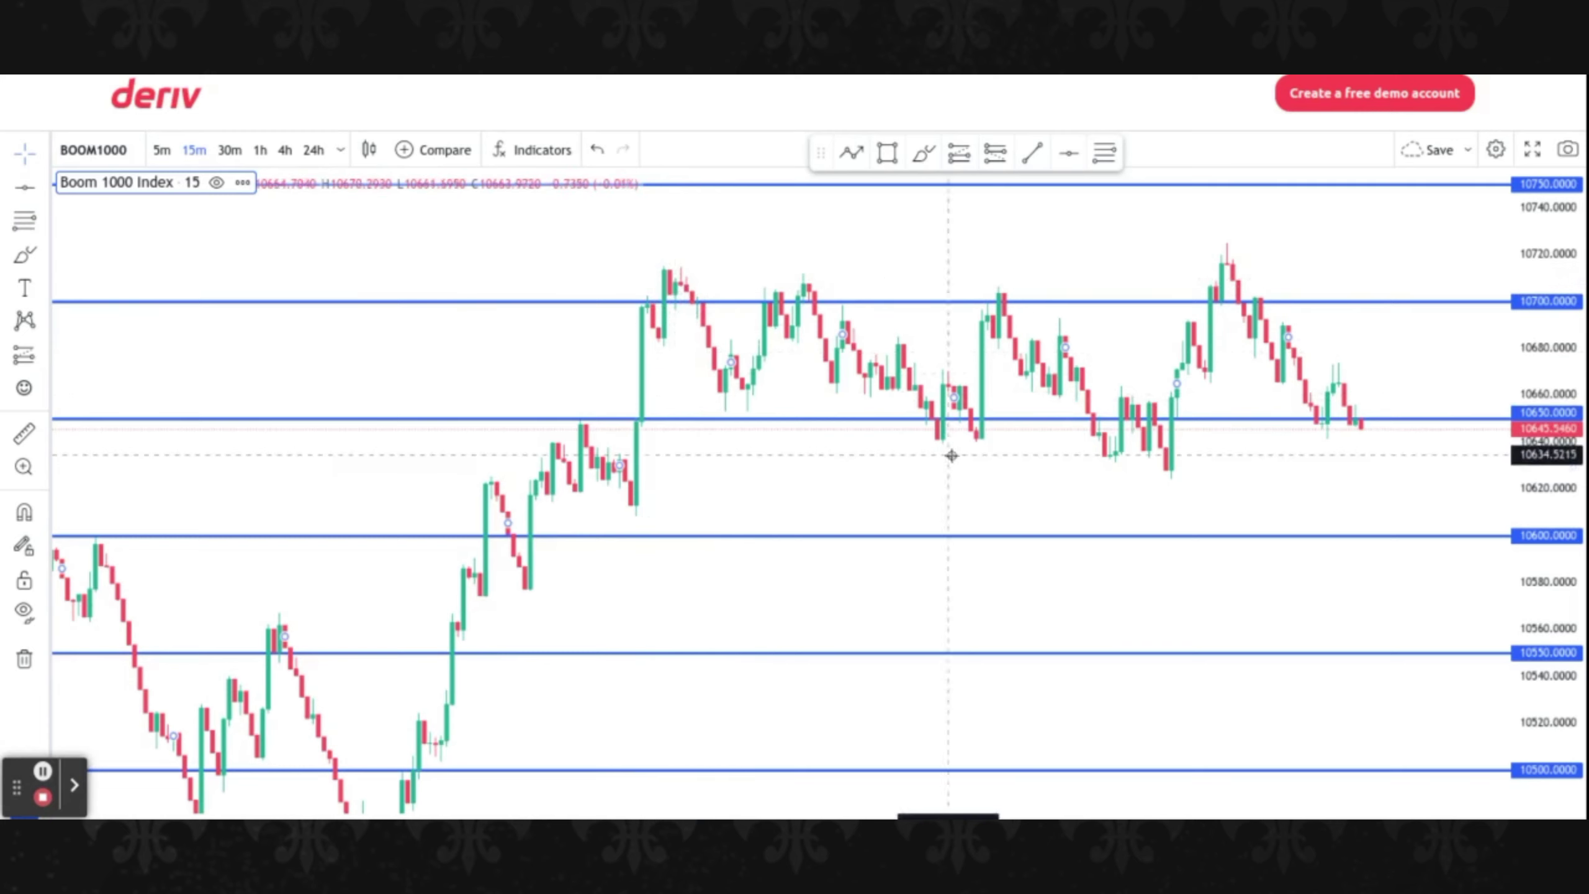
pyautogui.moveTo(1018, 455); pyautogui.dragTo(897, 433)
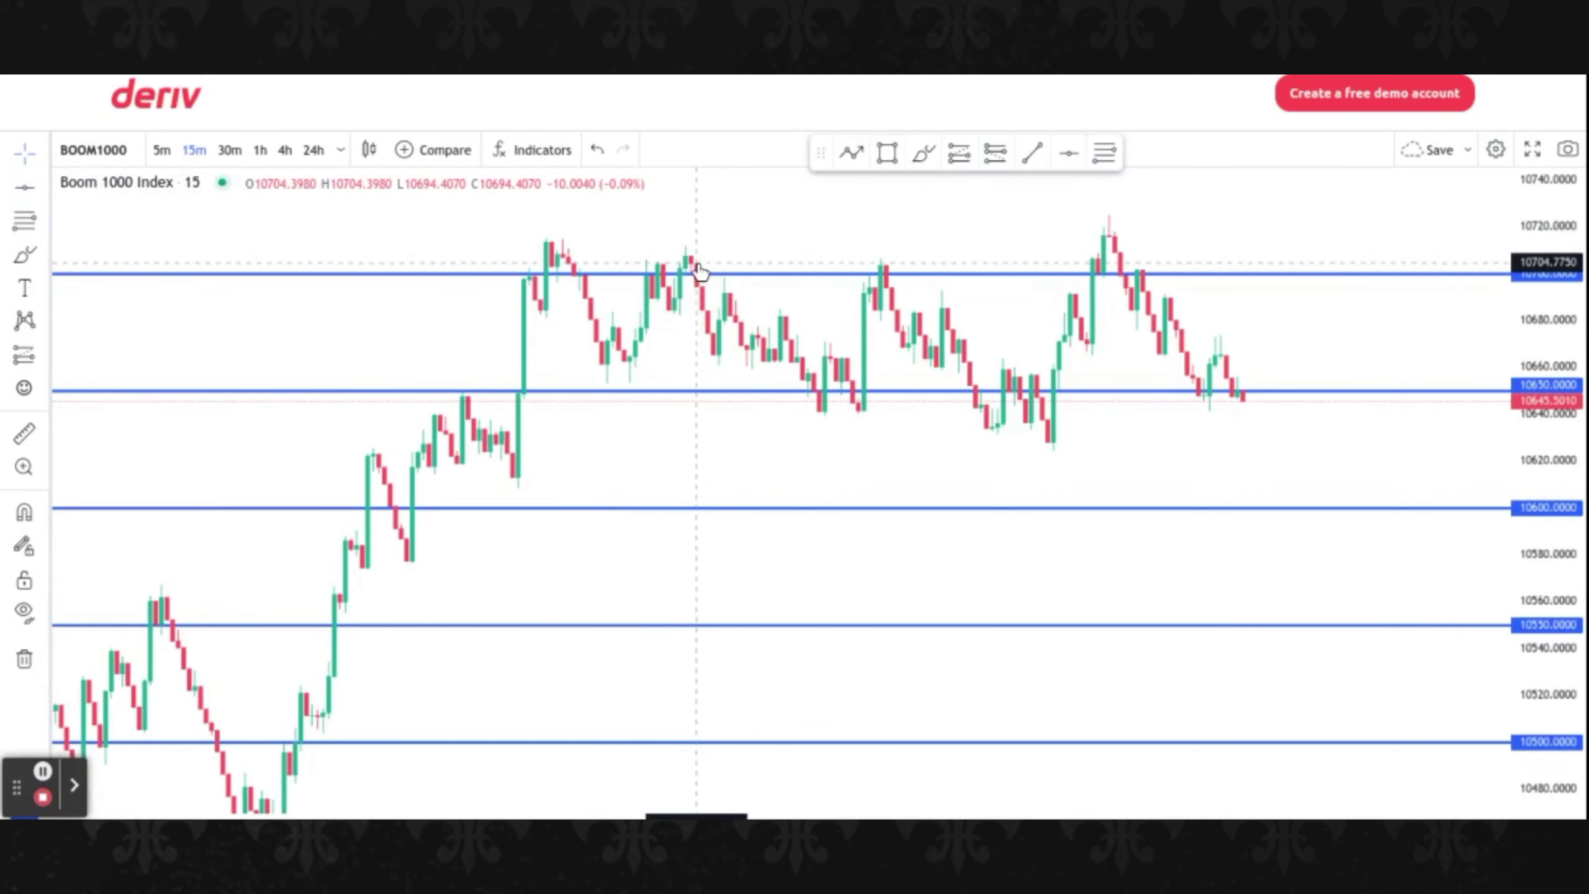
pyautogui.click(700, 270)
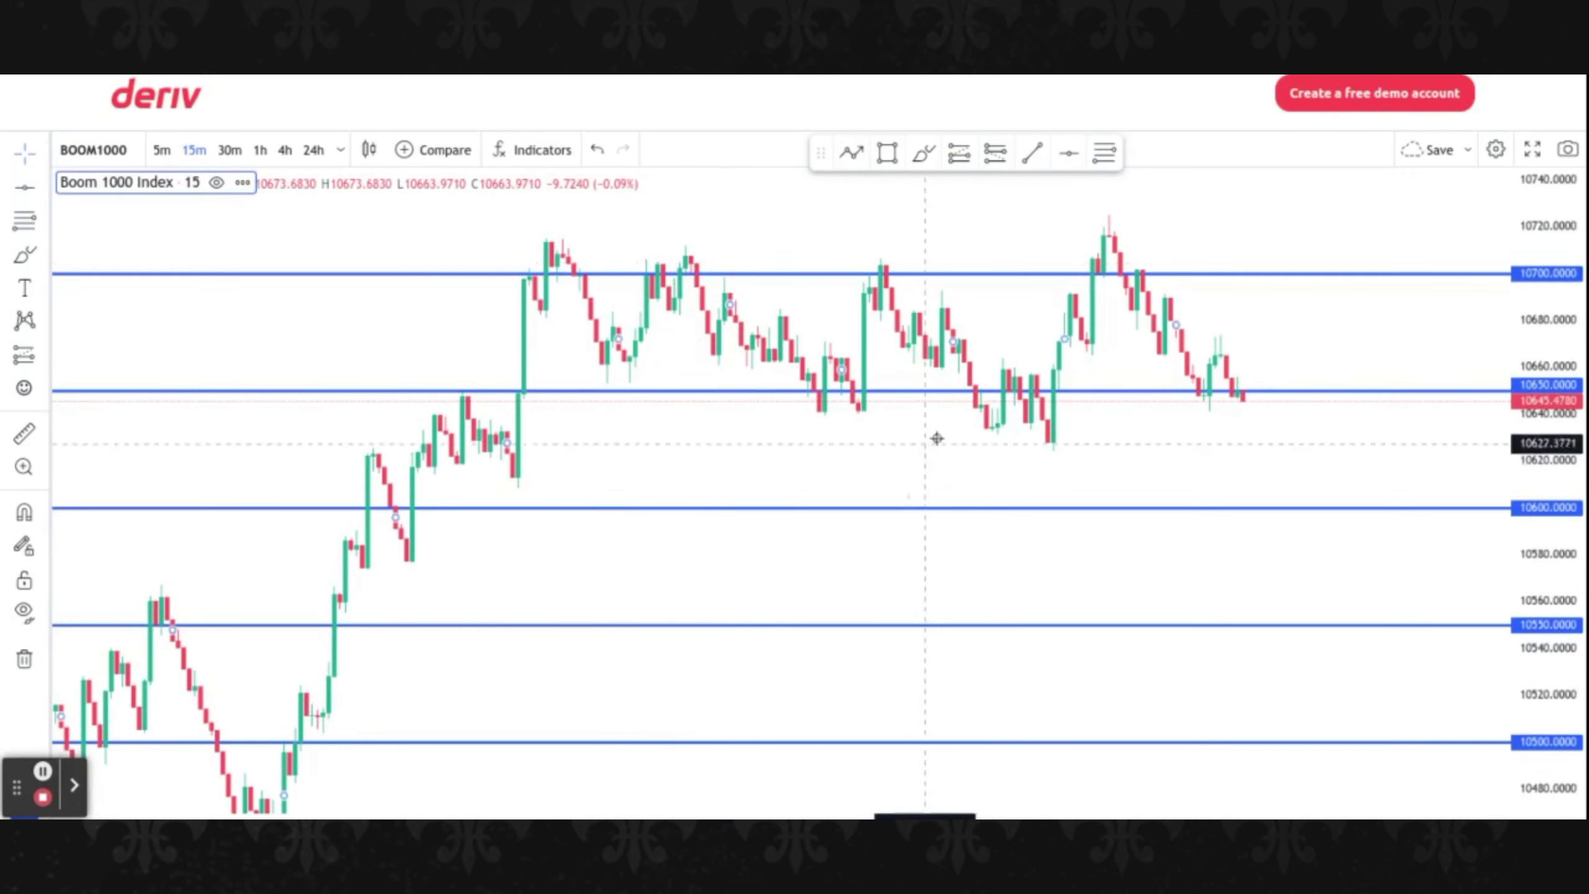
pyautogui.moveTo(1157, 455); pyautogui.dragTo(1315, 396)
pyautogui.moveTo(713, 731); pyautogui.dragTo(945, 652)
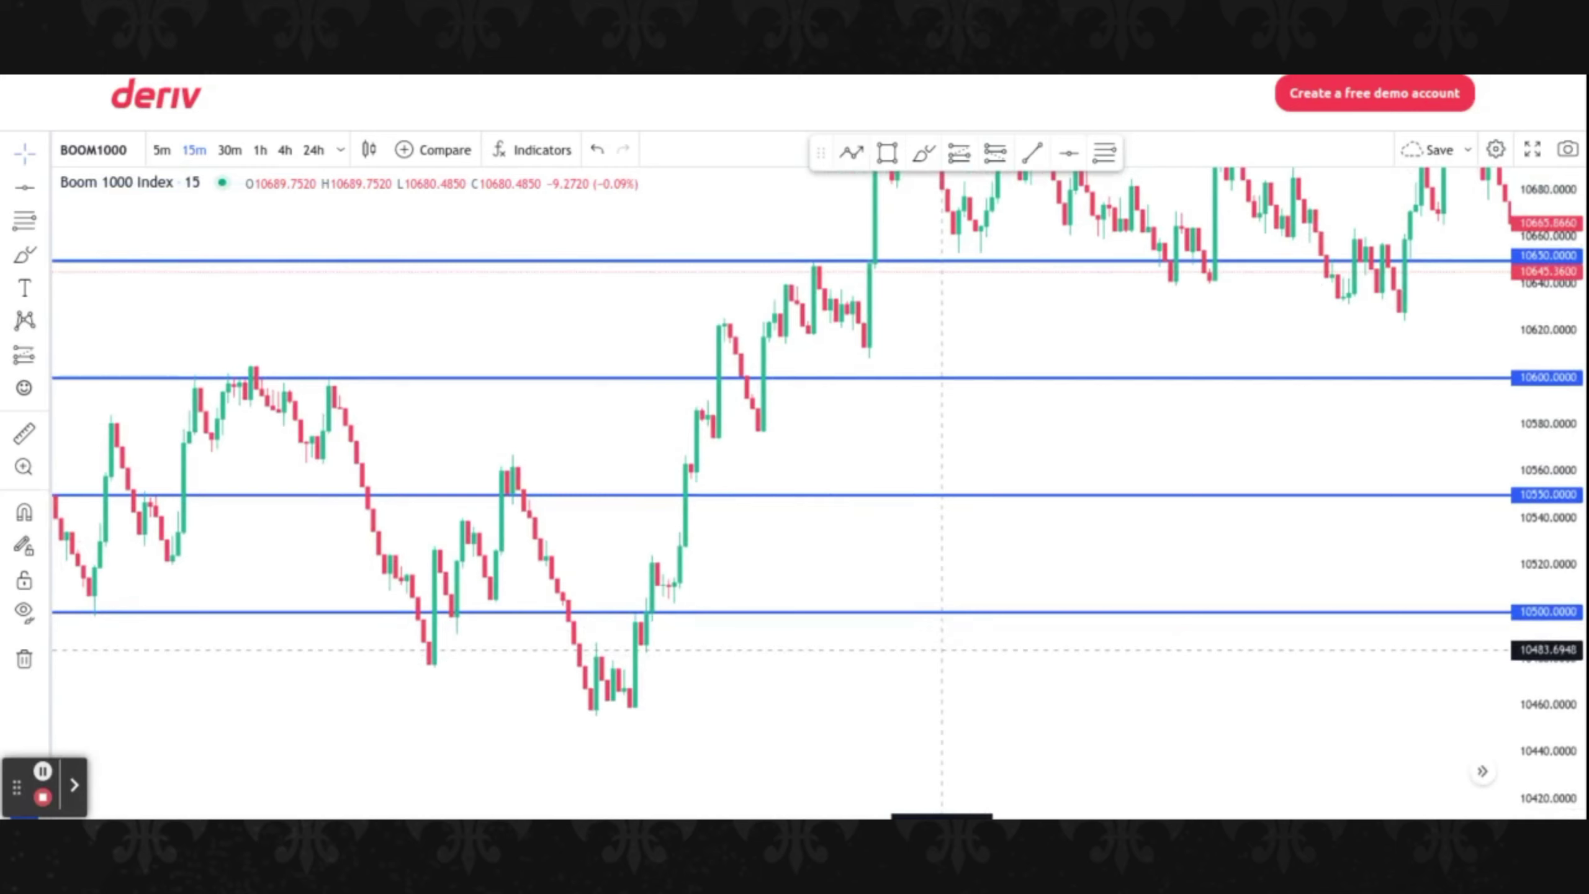
# Pan the 15-minute chart and check the 10600 line against earlier candles
pyautogui.moveTo(870, 455); pyautogui.dragTo(964, 506)
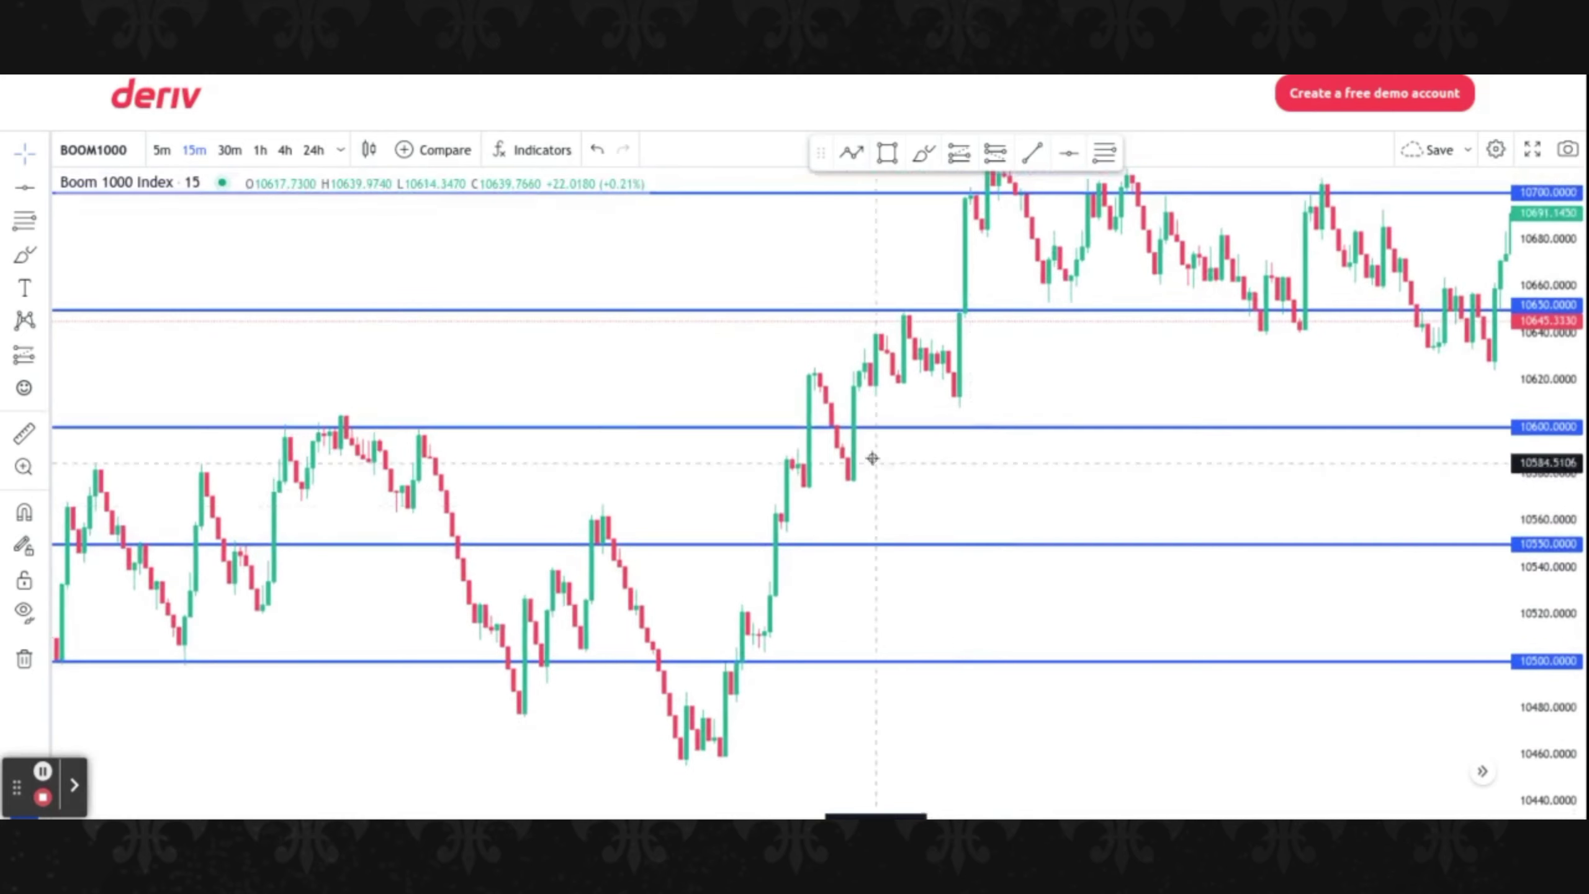
pyautogui.click(827, 432)
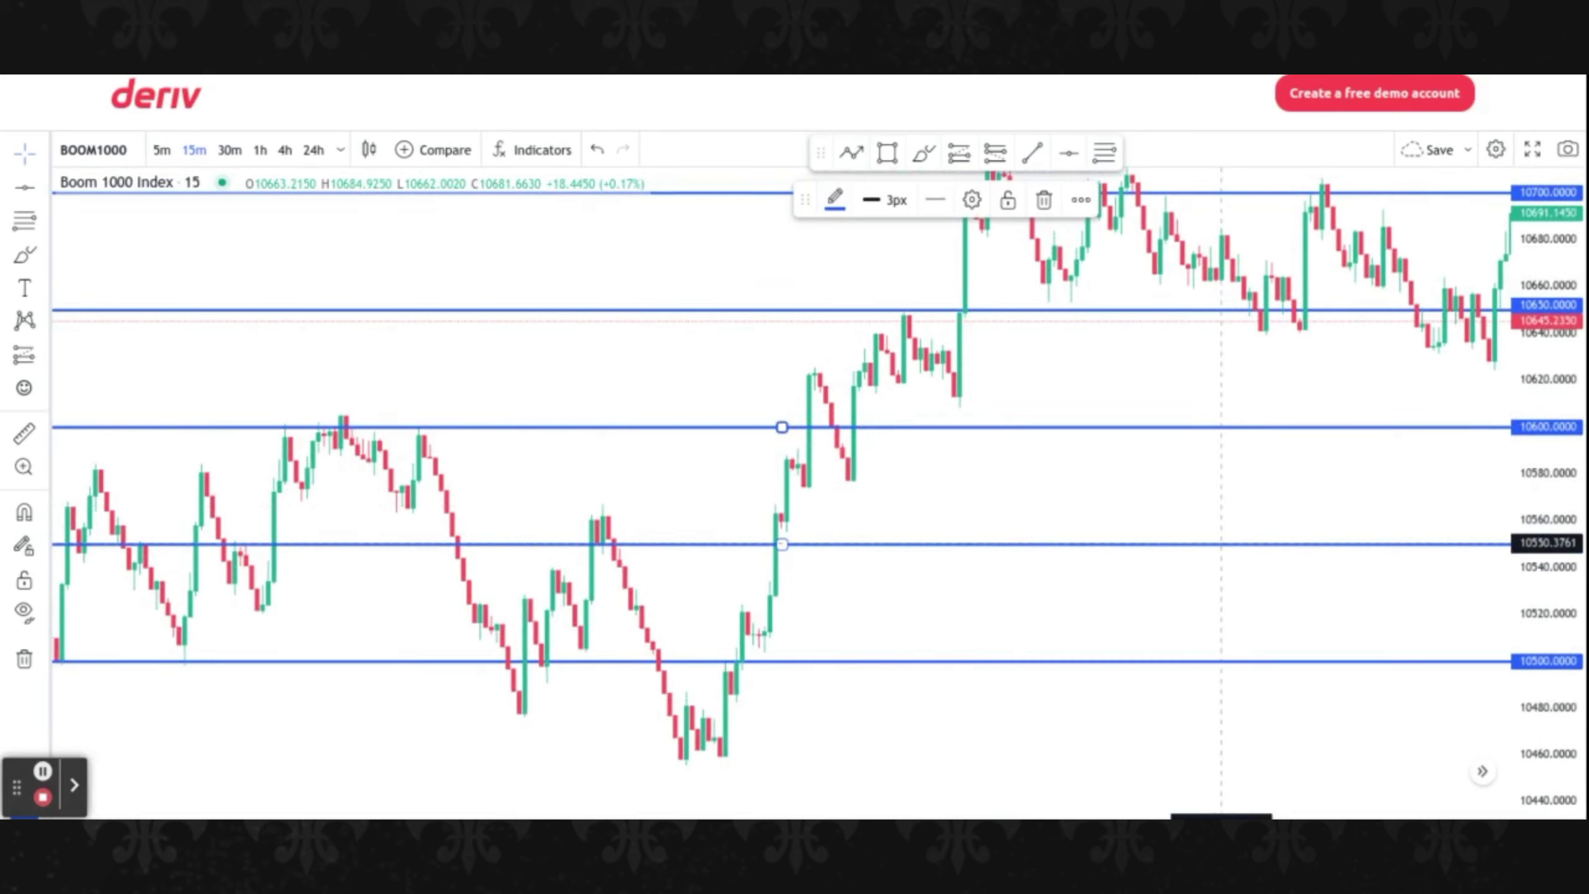
pyautogui.moveTo(579, 461); pyautogui.dragTo(855, 460)
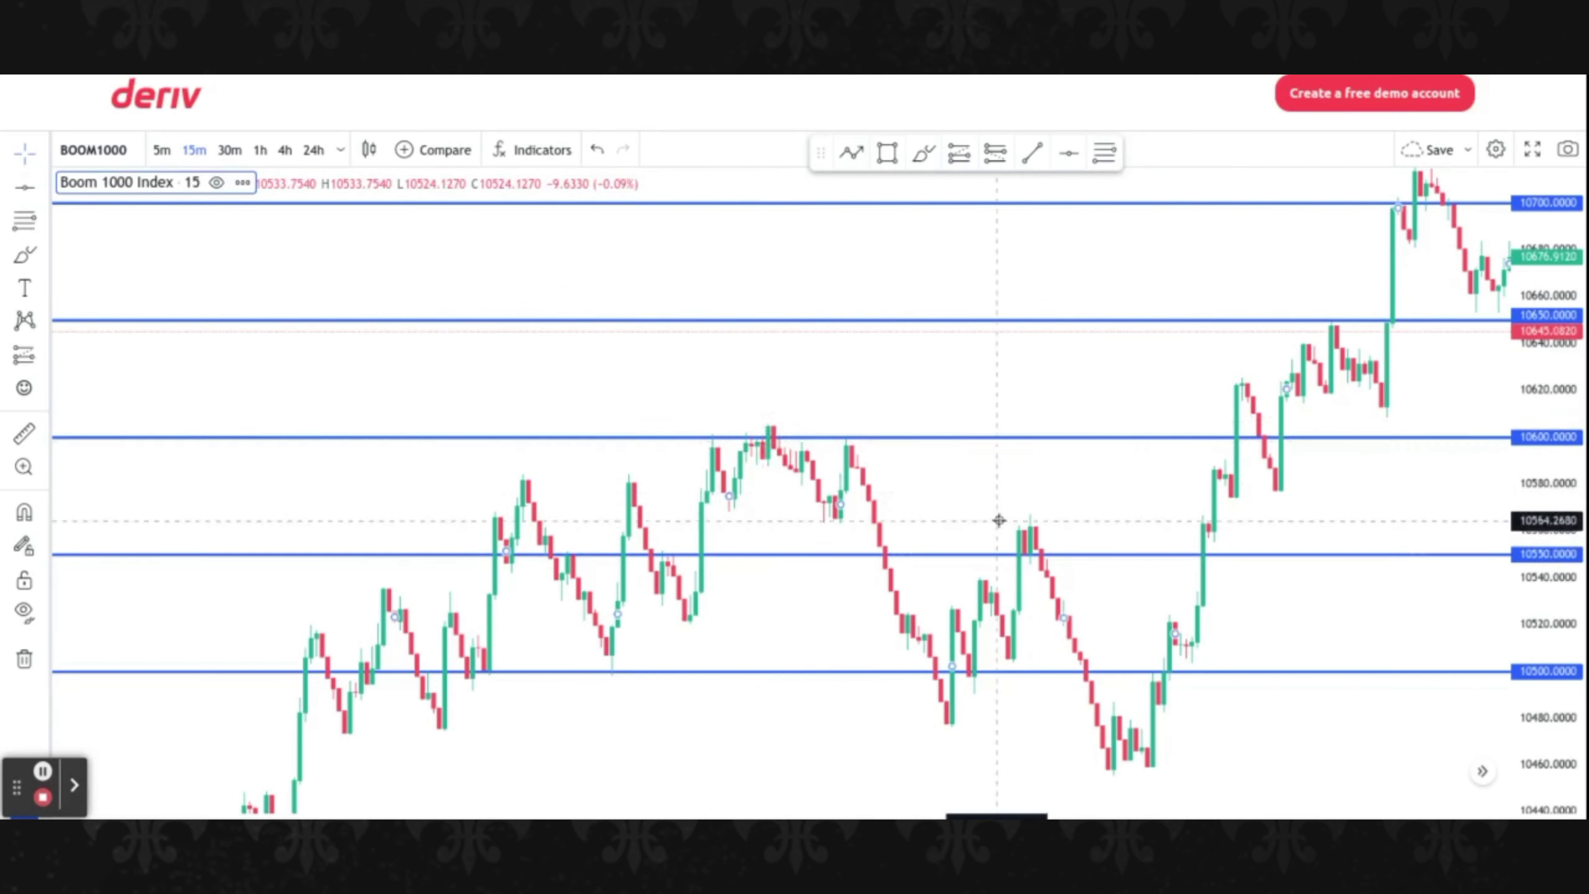
pyautogui.moveTo(999, 513); pyautogui.dragTo(954, 383)
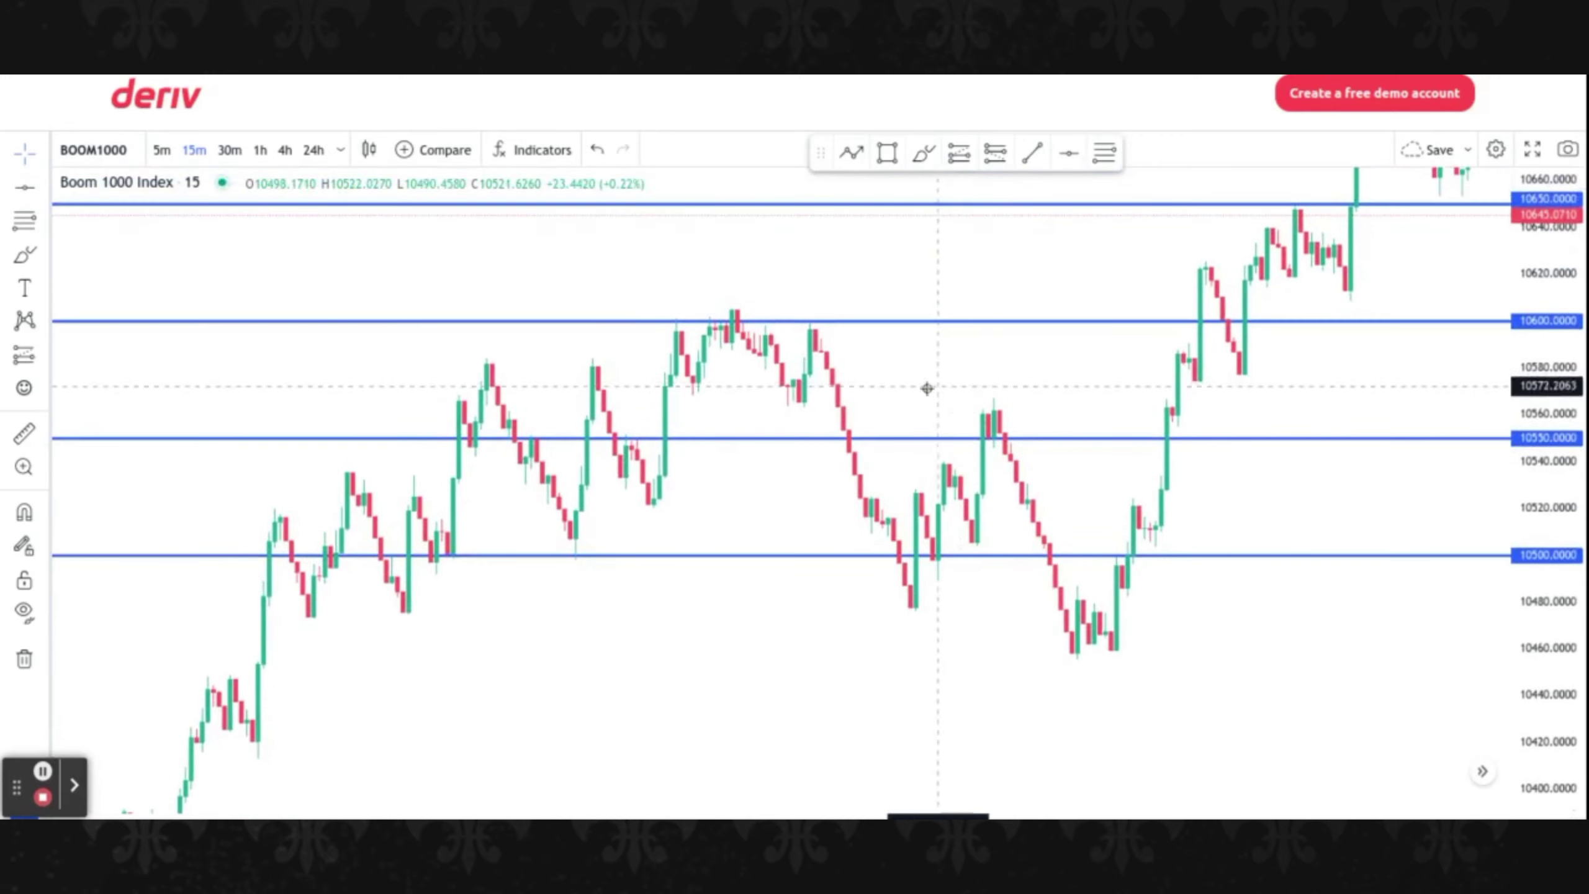
# Fix a horizontal line at 10500 and shift the view to the latest candles
pyautogui.click(738, 314)
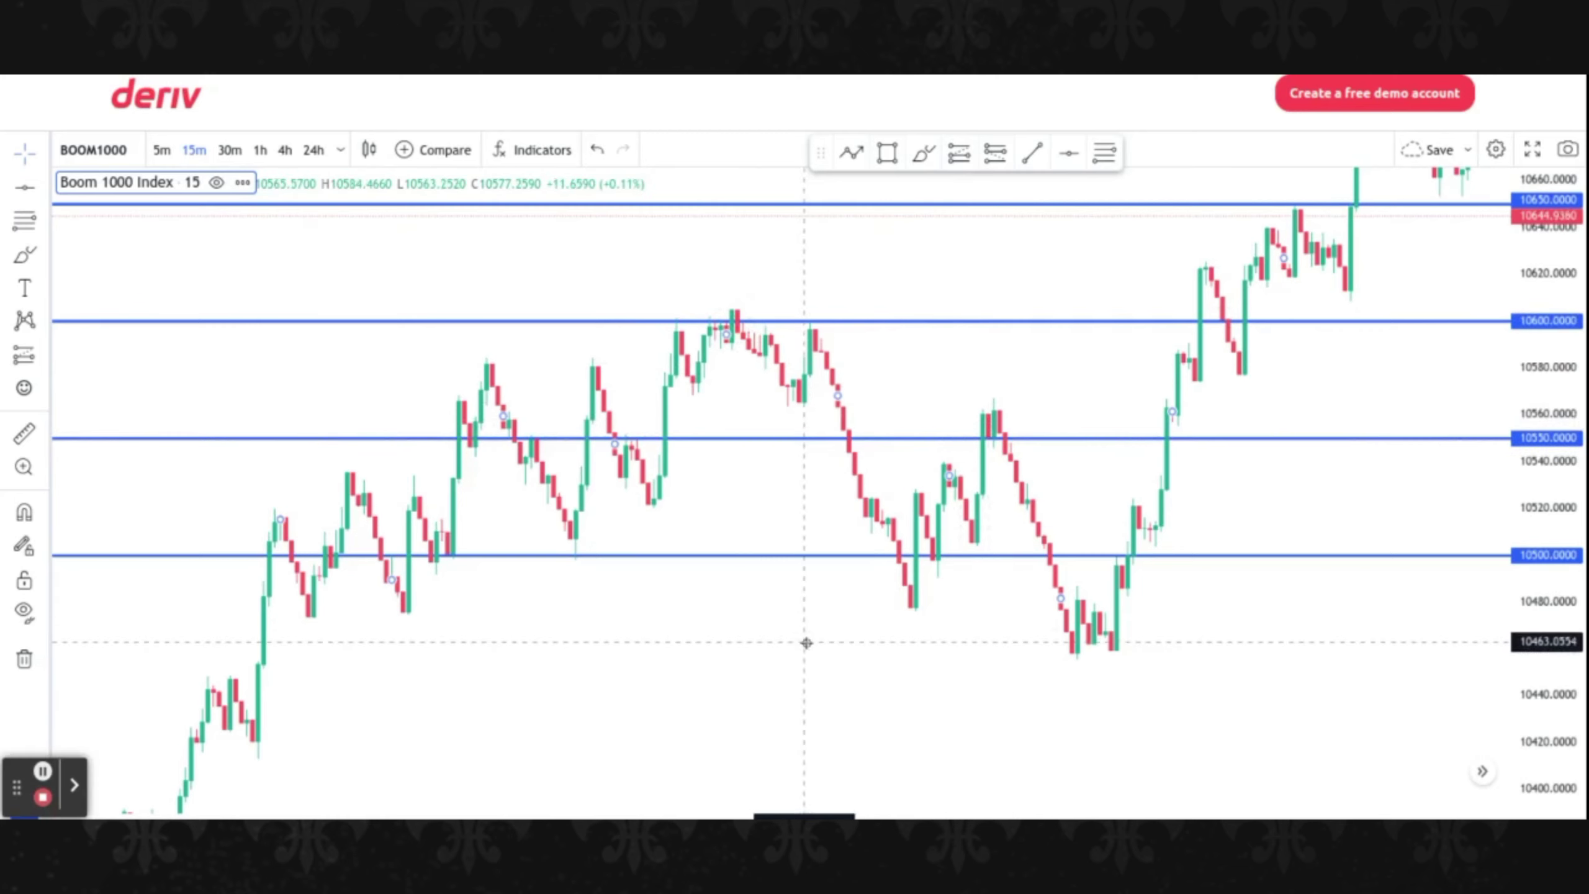
pyautogui.click(570, 547)
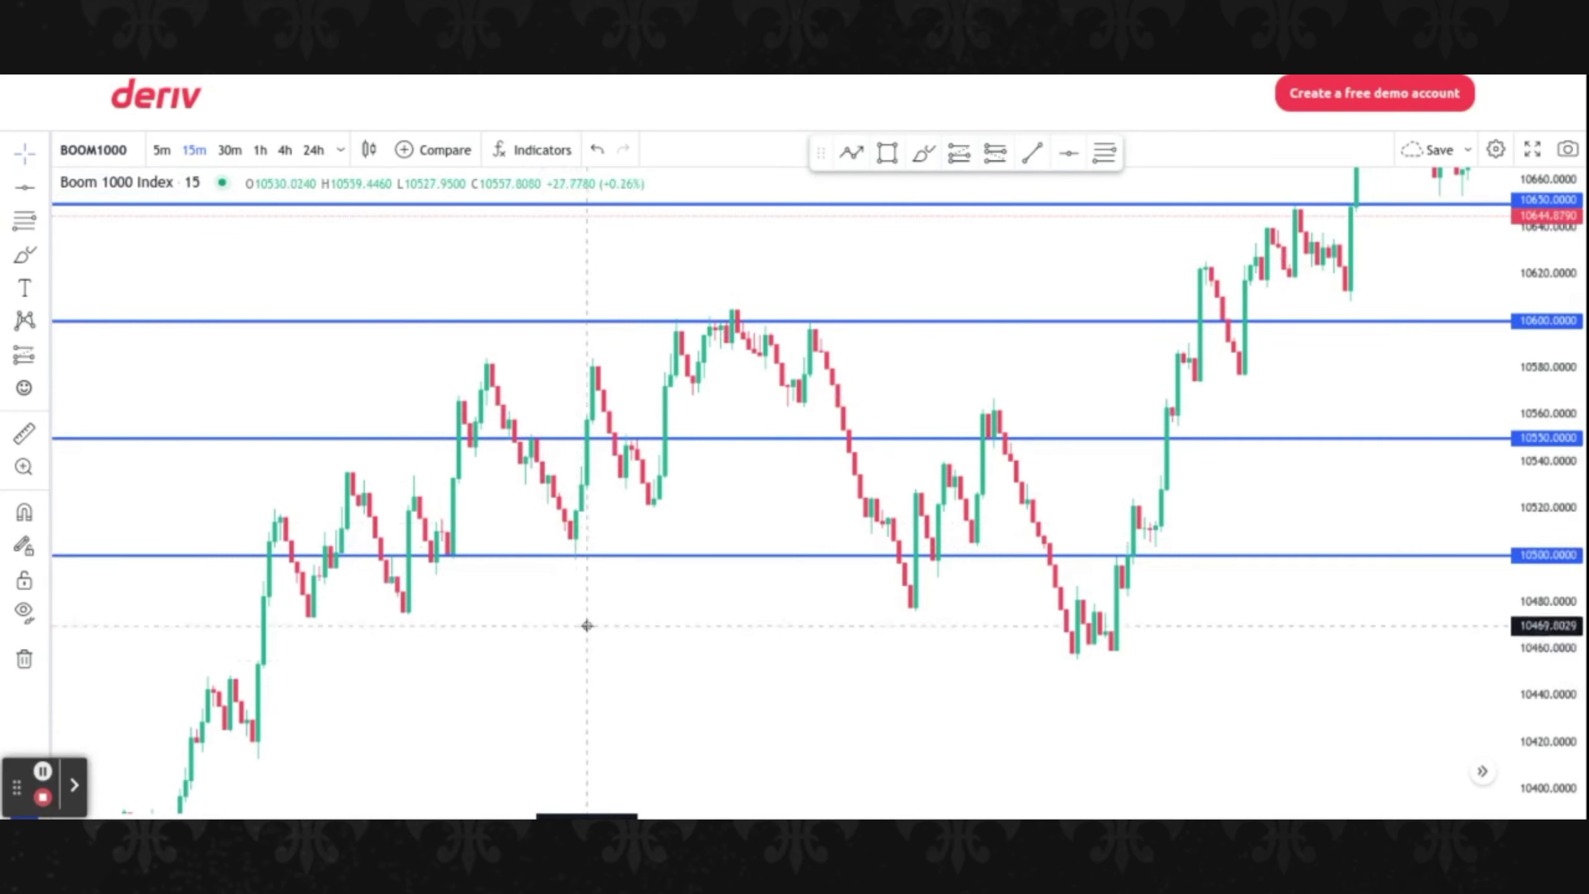
pyautogui.click(574, 551)
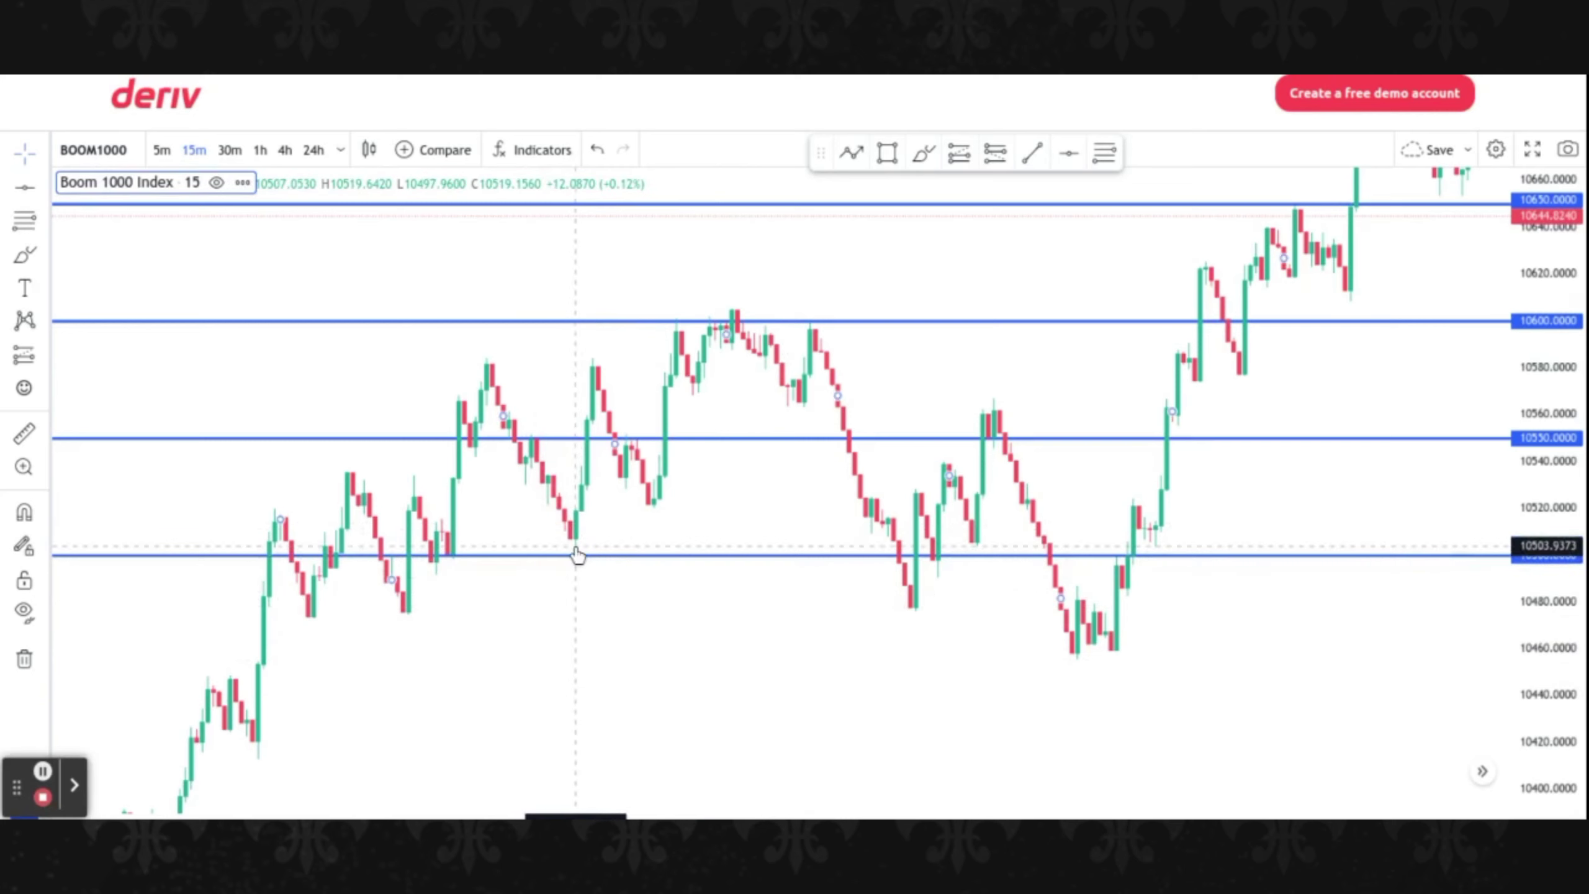
pyautogui.click(578, 555)
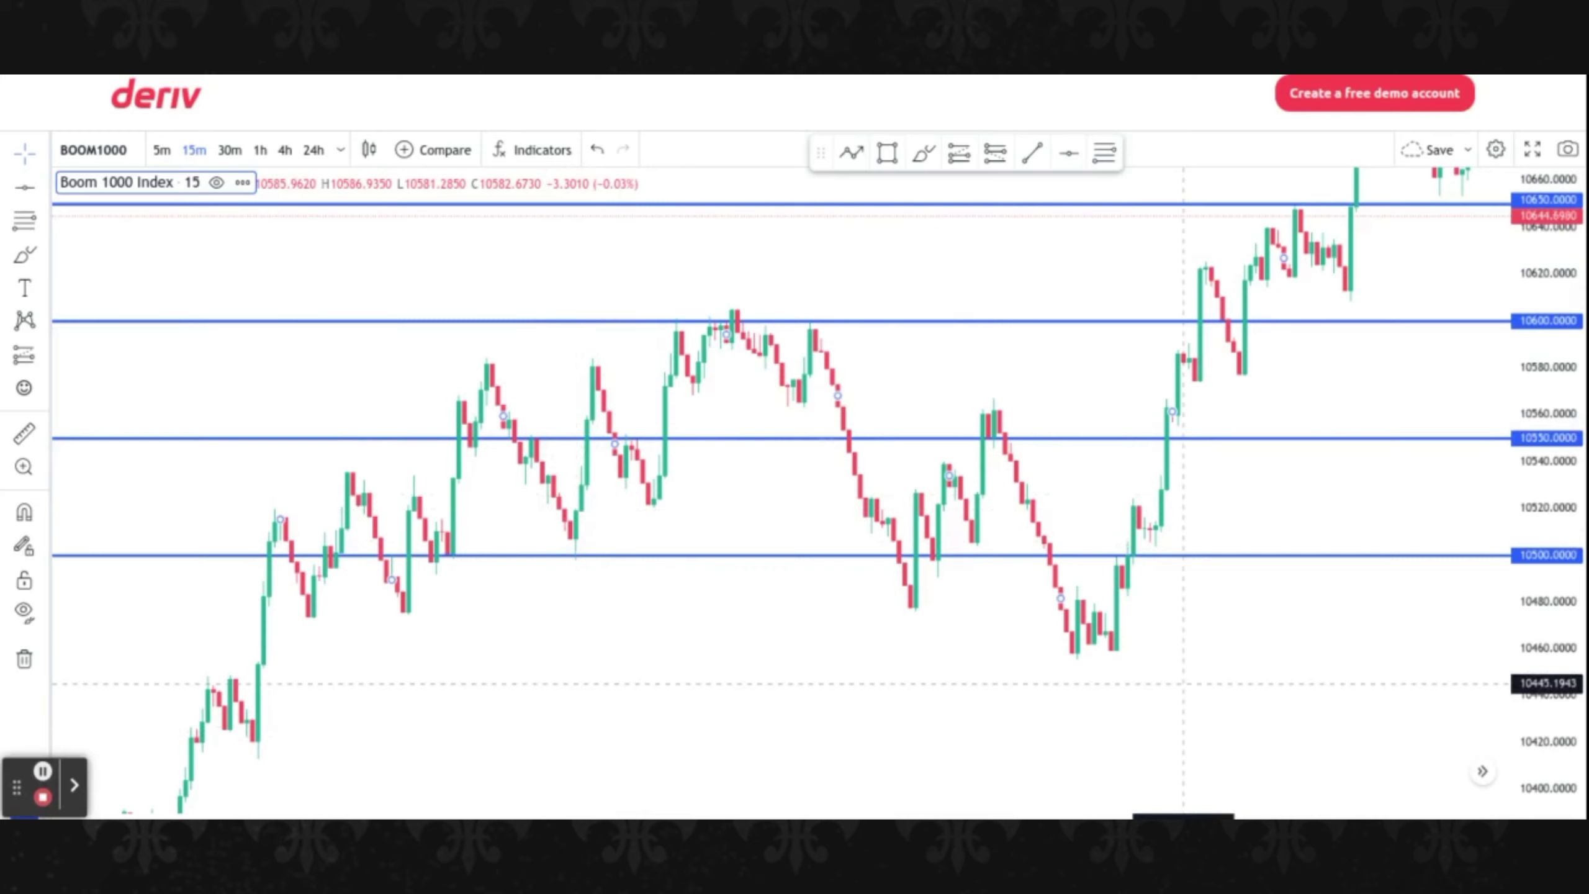
pyautogui.moveTo(1209, 635); pyautogui.dragTo(1083, 739)
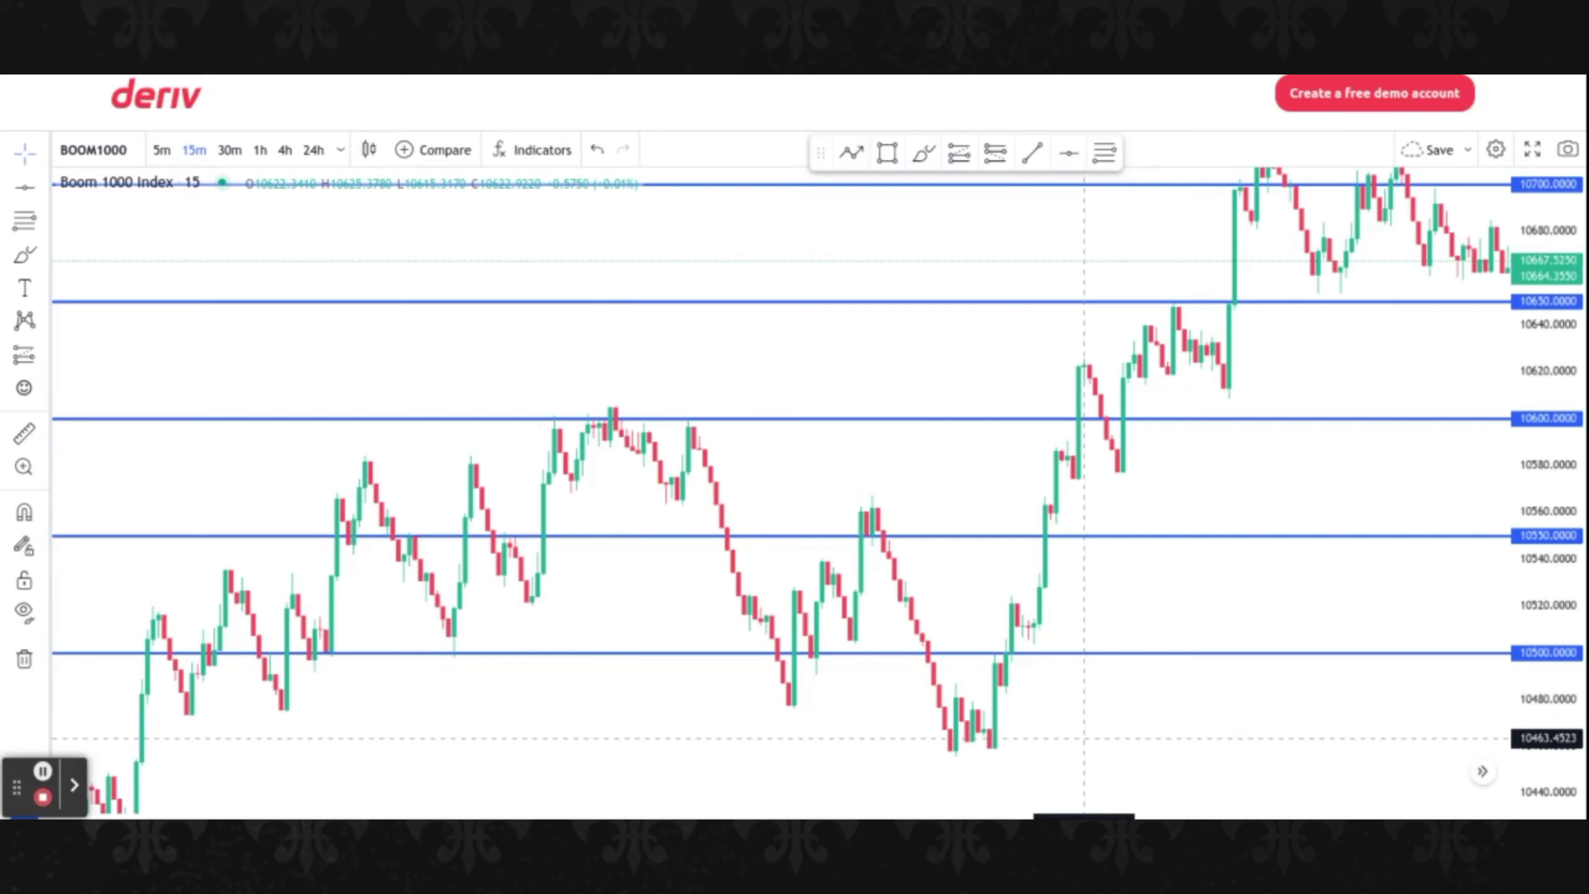
# Pan the Boom 1000 chart to the most recent candles near the 10650–10700 levels
pyautogui.moveTo(1206, 482); pyautogui.dragTo(607, 562)
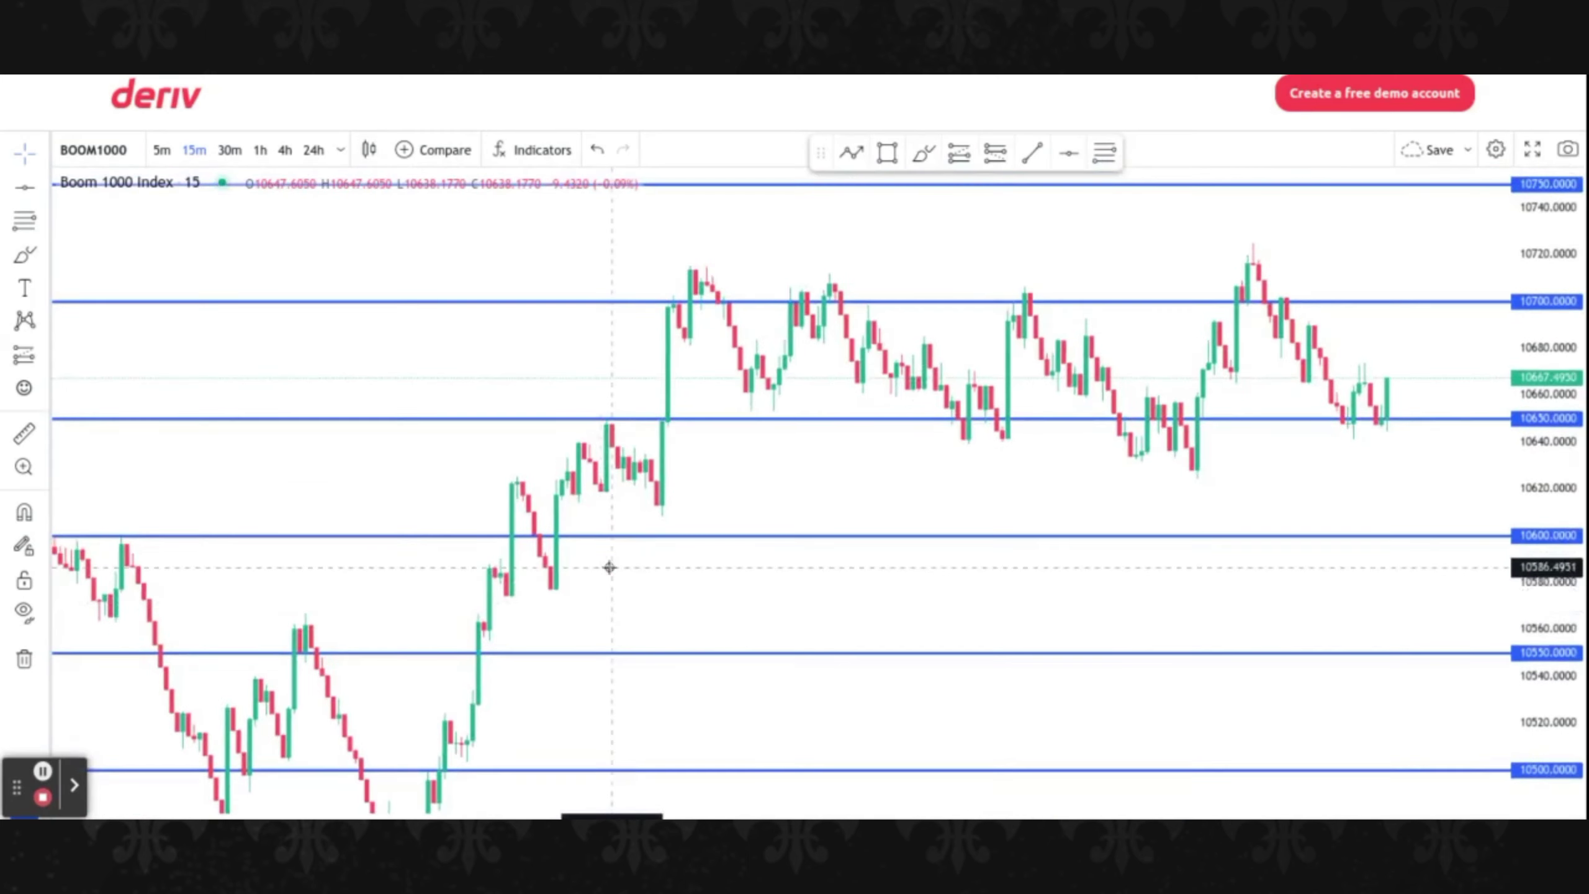
pyautogui.click(1275, 476)
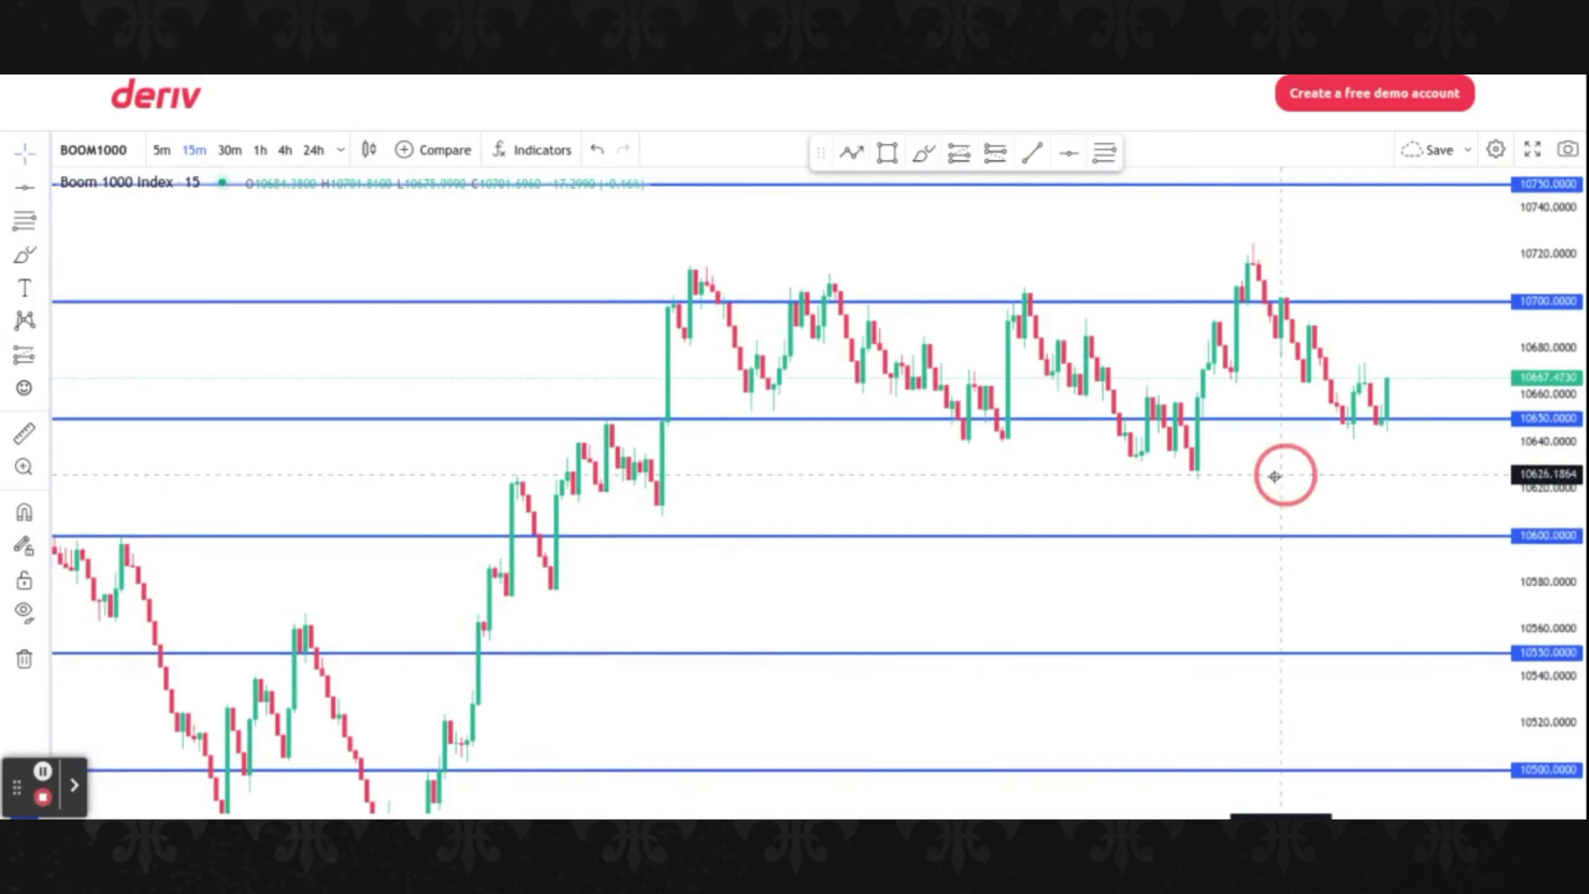
pyautogui.moveTo(1274, 476); pyautogui.dragTo(958, 472)
pyautogui.click(967, 416)
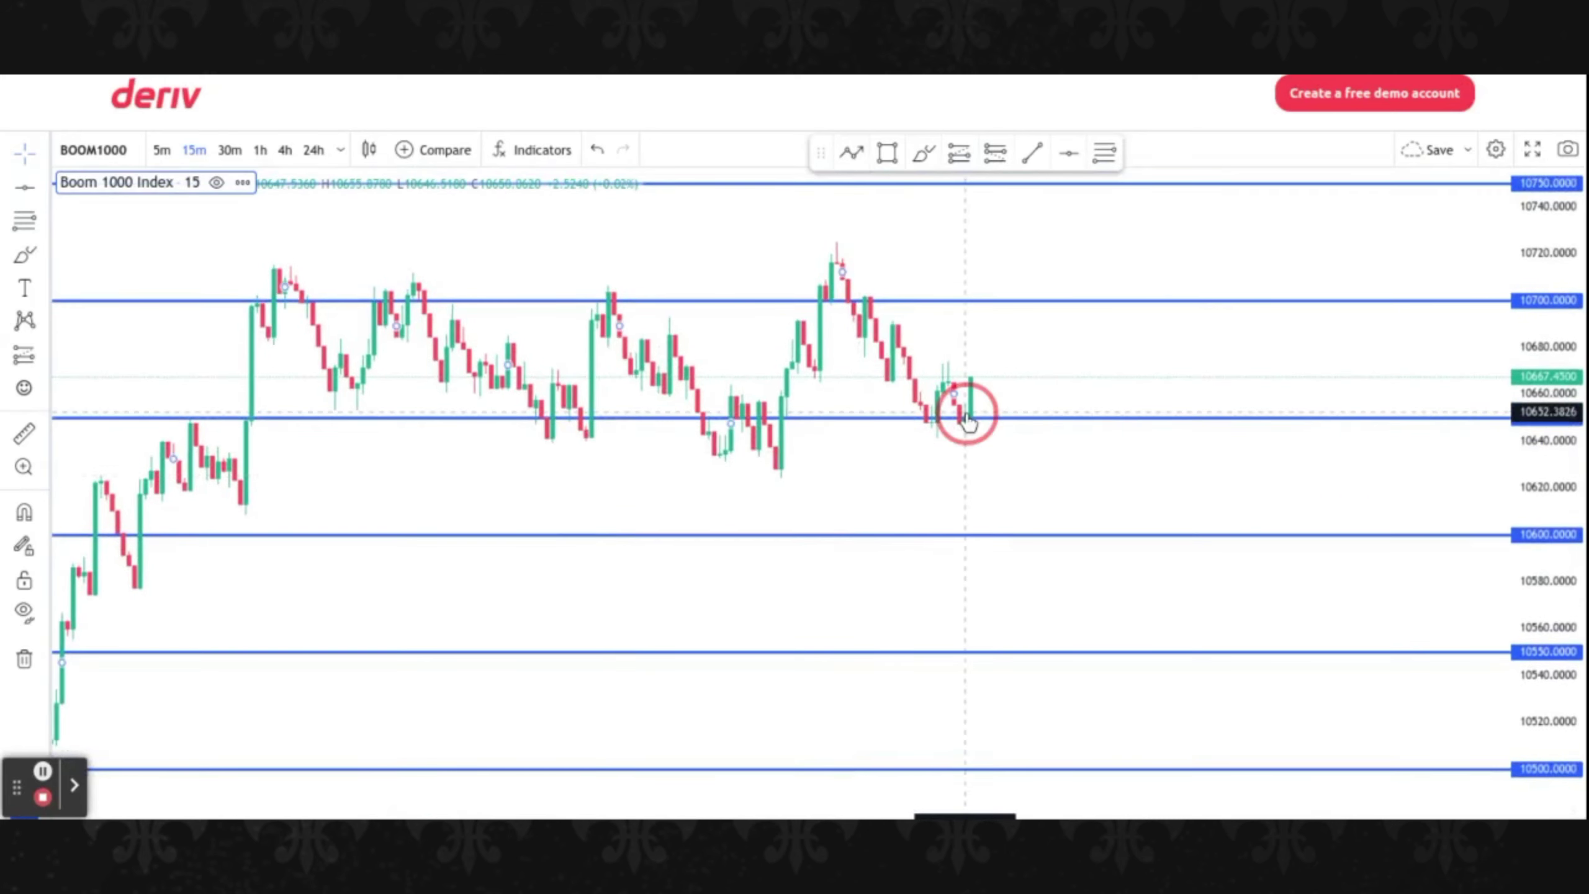
pyautogui.click(976, 398)
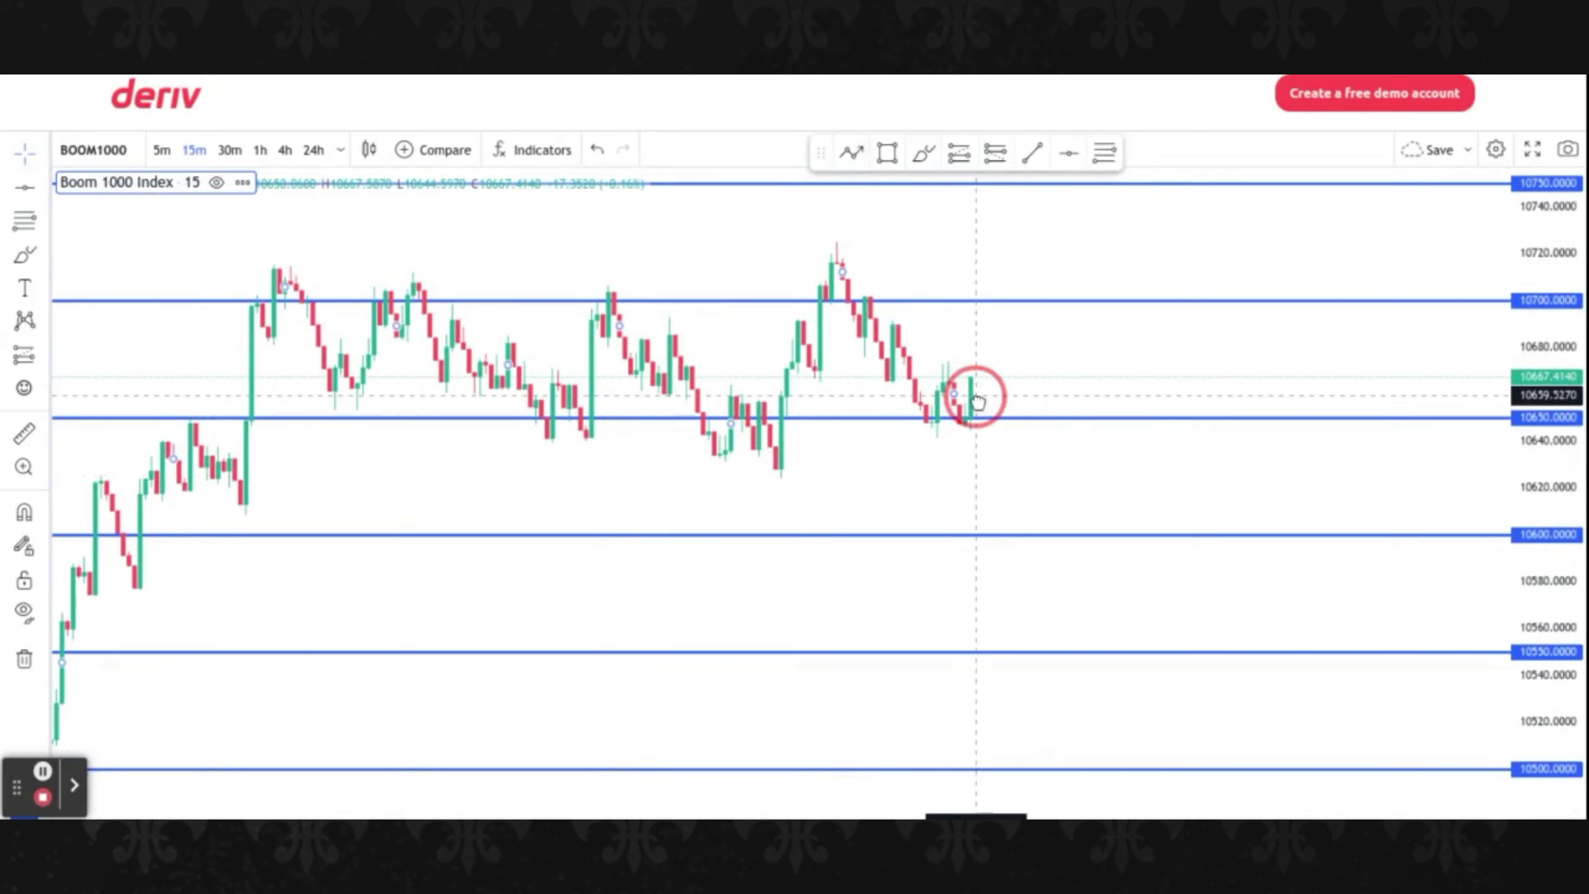
pyautogui.click(974, 405)
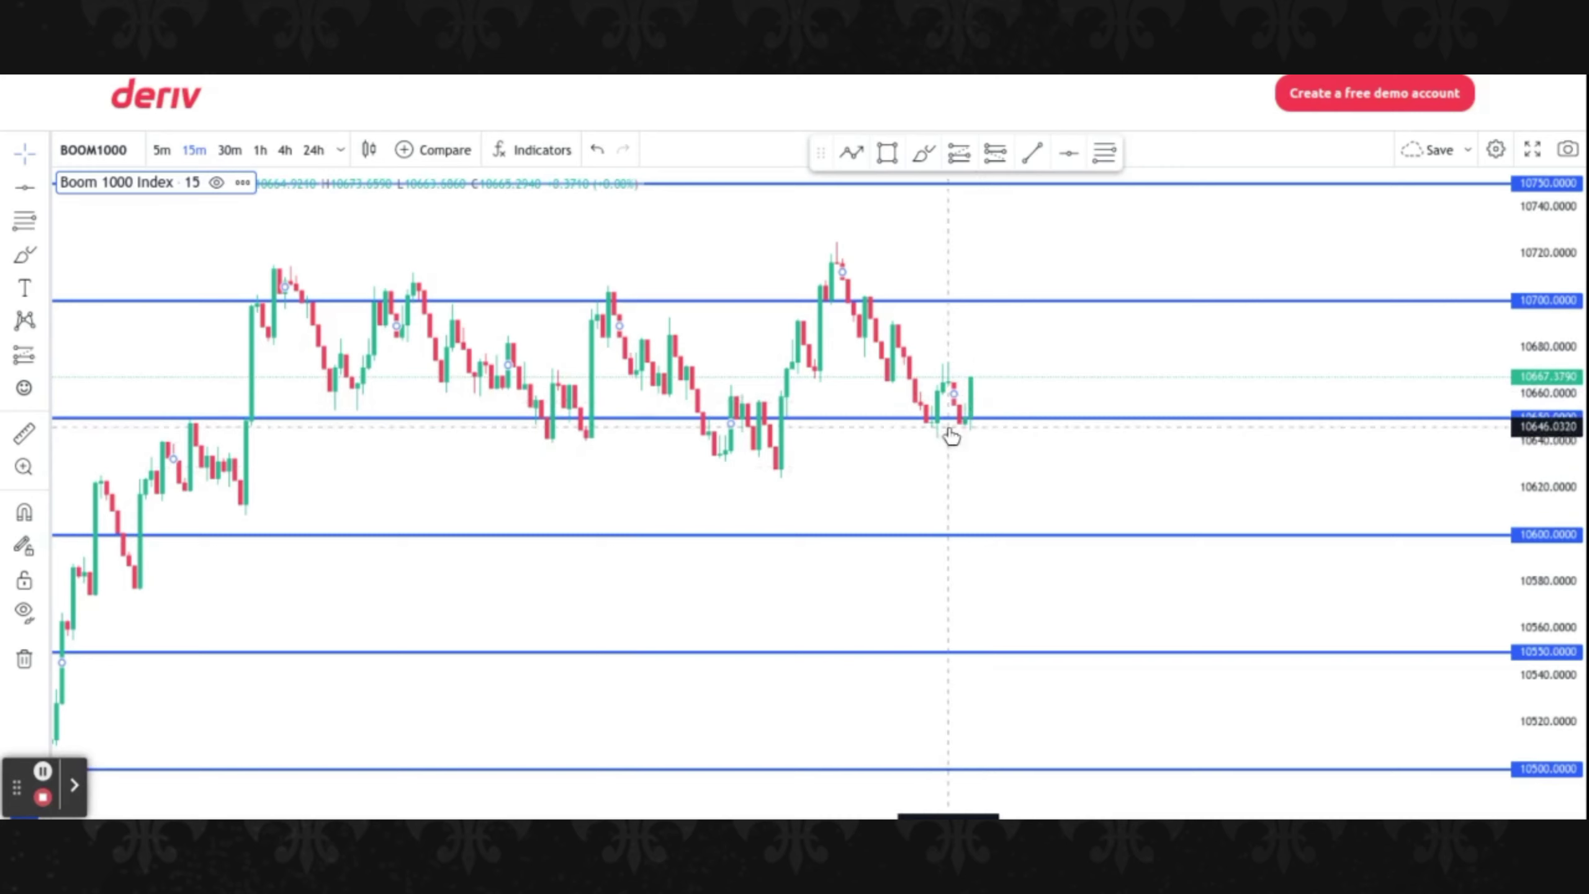
# Inspect the 10650 and 10700 blue lines against the current candles, selecting each in turn
pyautogui.click(961, 419)
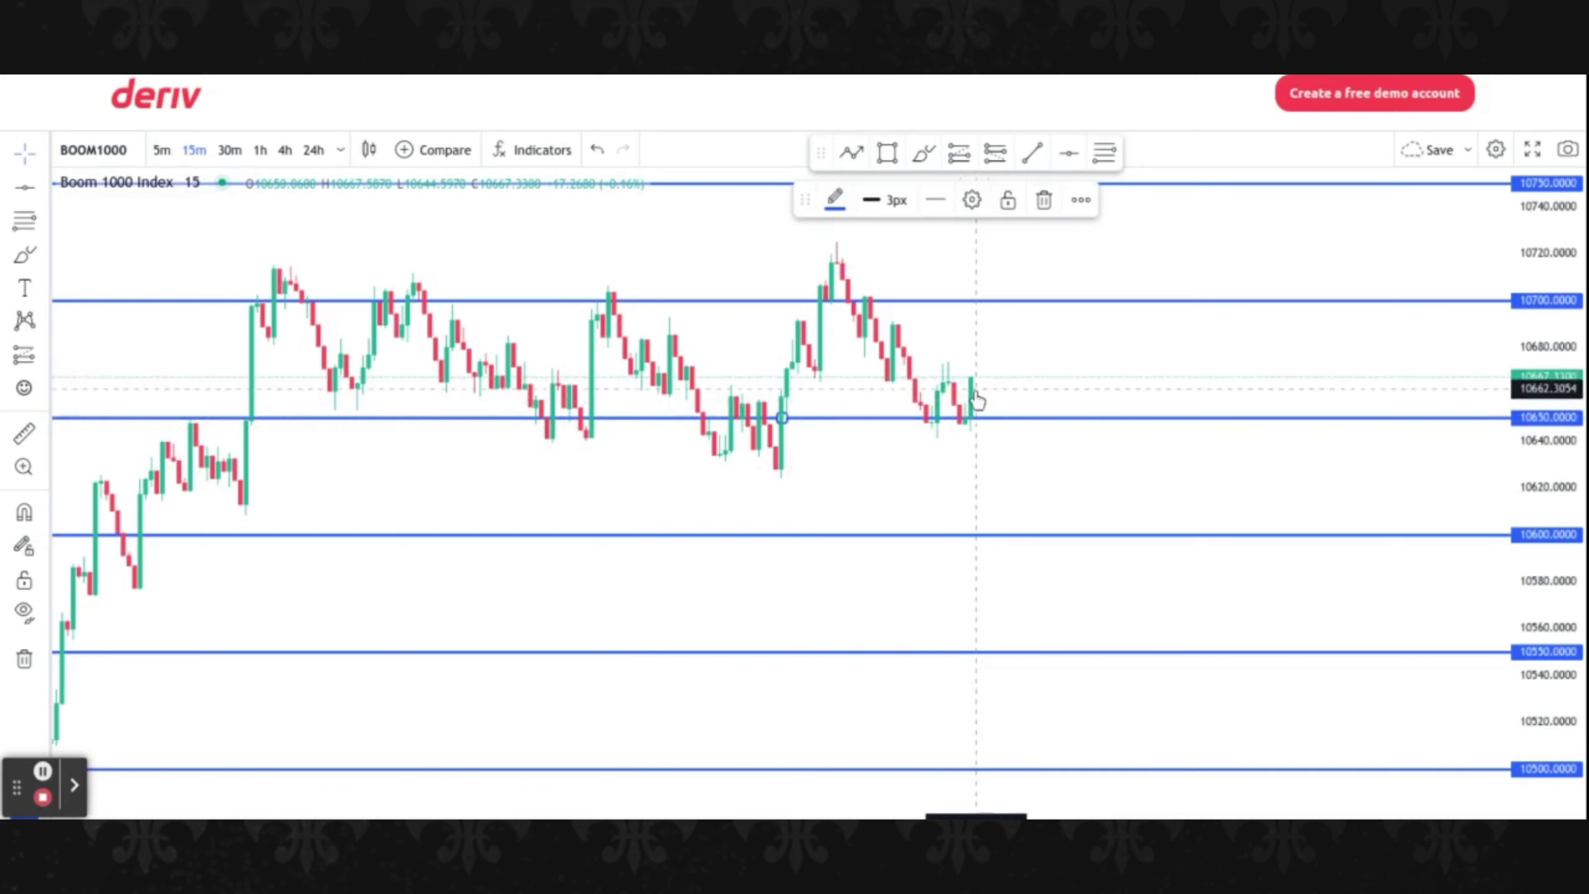
pyautogui.click(974, 395)
pyautogui.moveTo(992, 463); pyautogui.dragTo(965, 522)
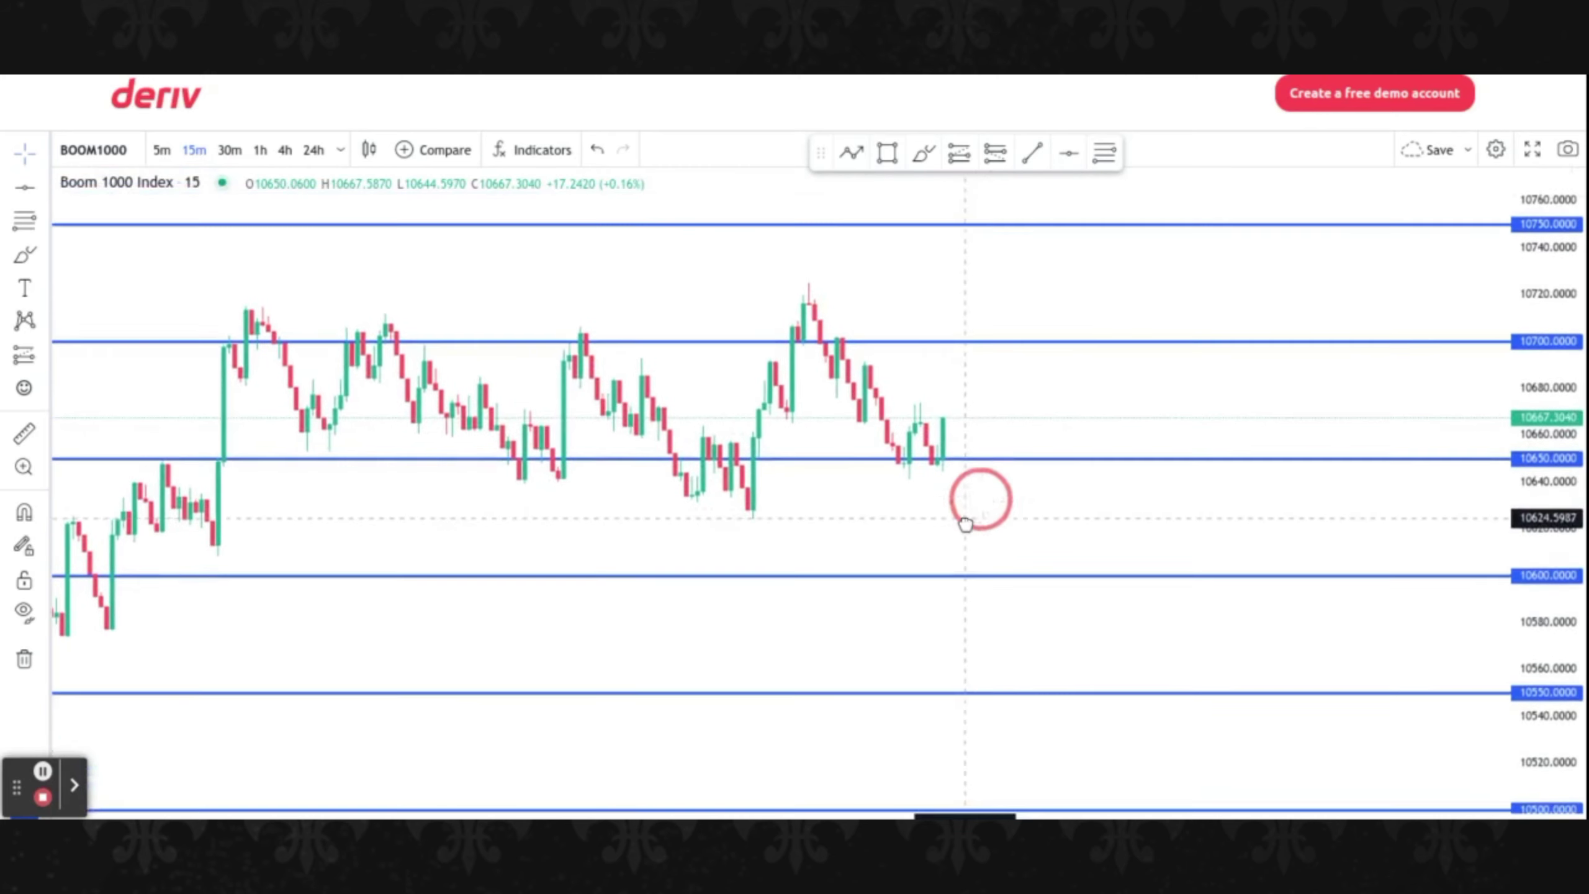
pyautogui.click(952, 342)
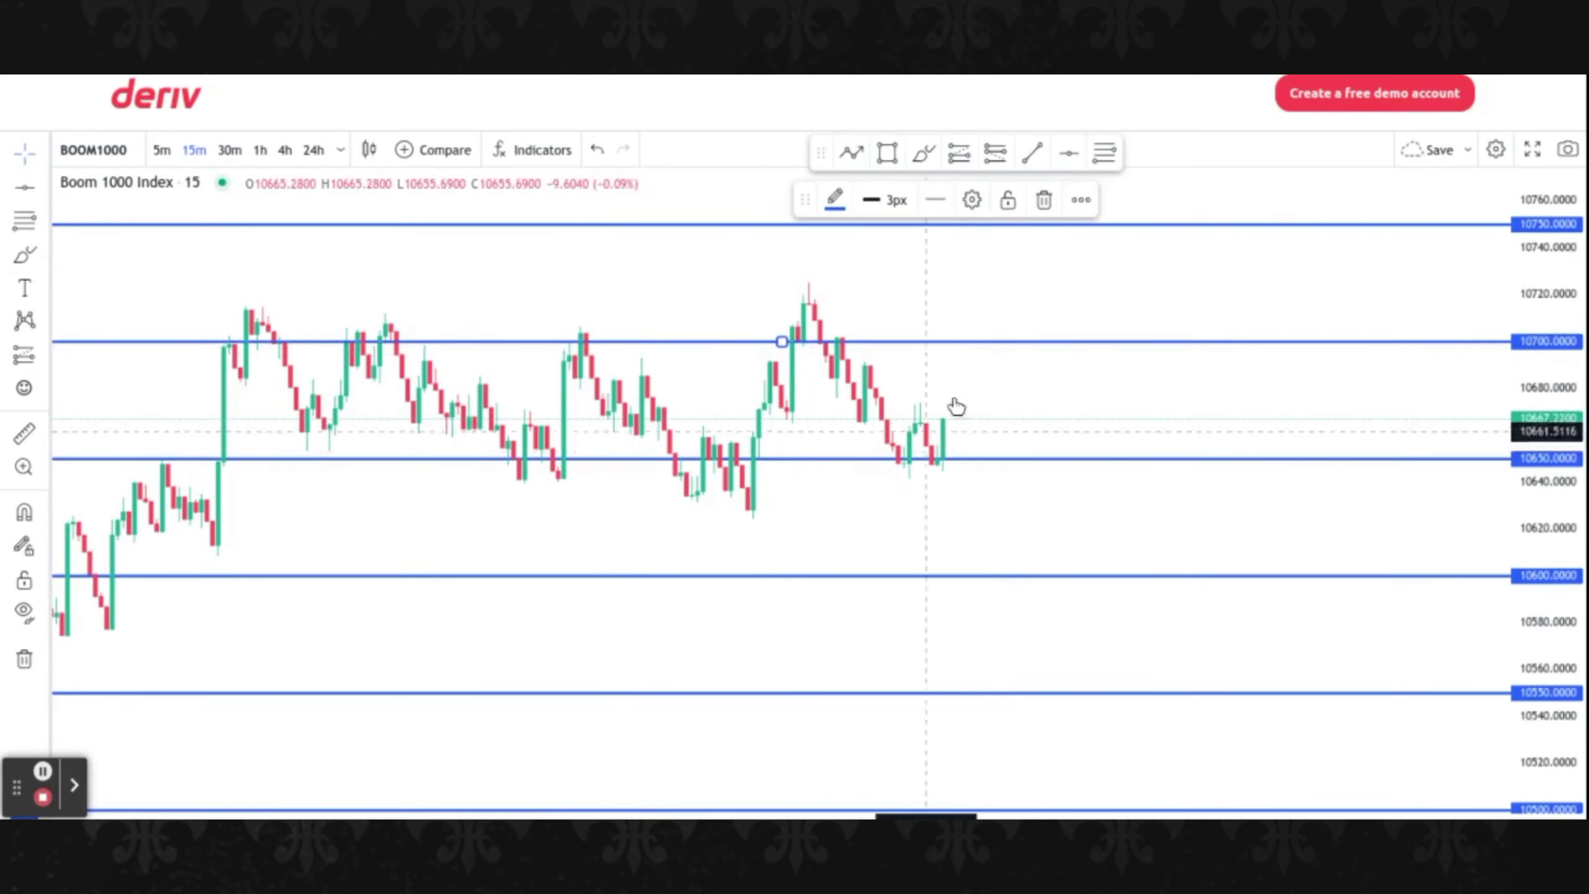
pyautogui.click(972, 497)
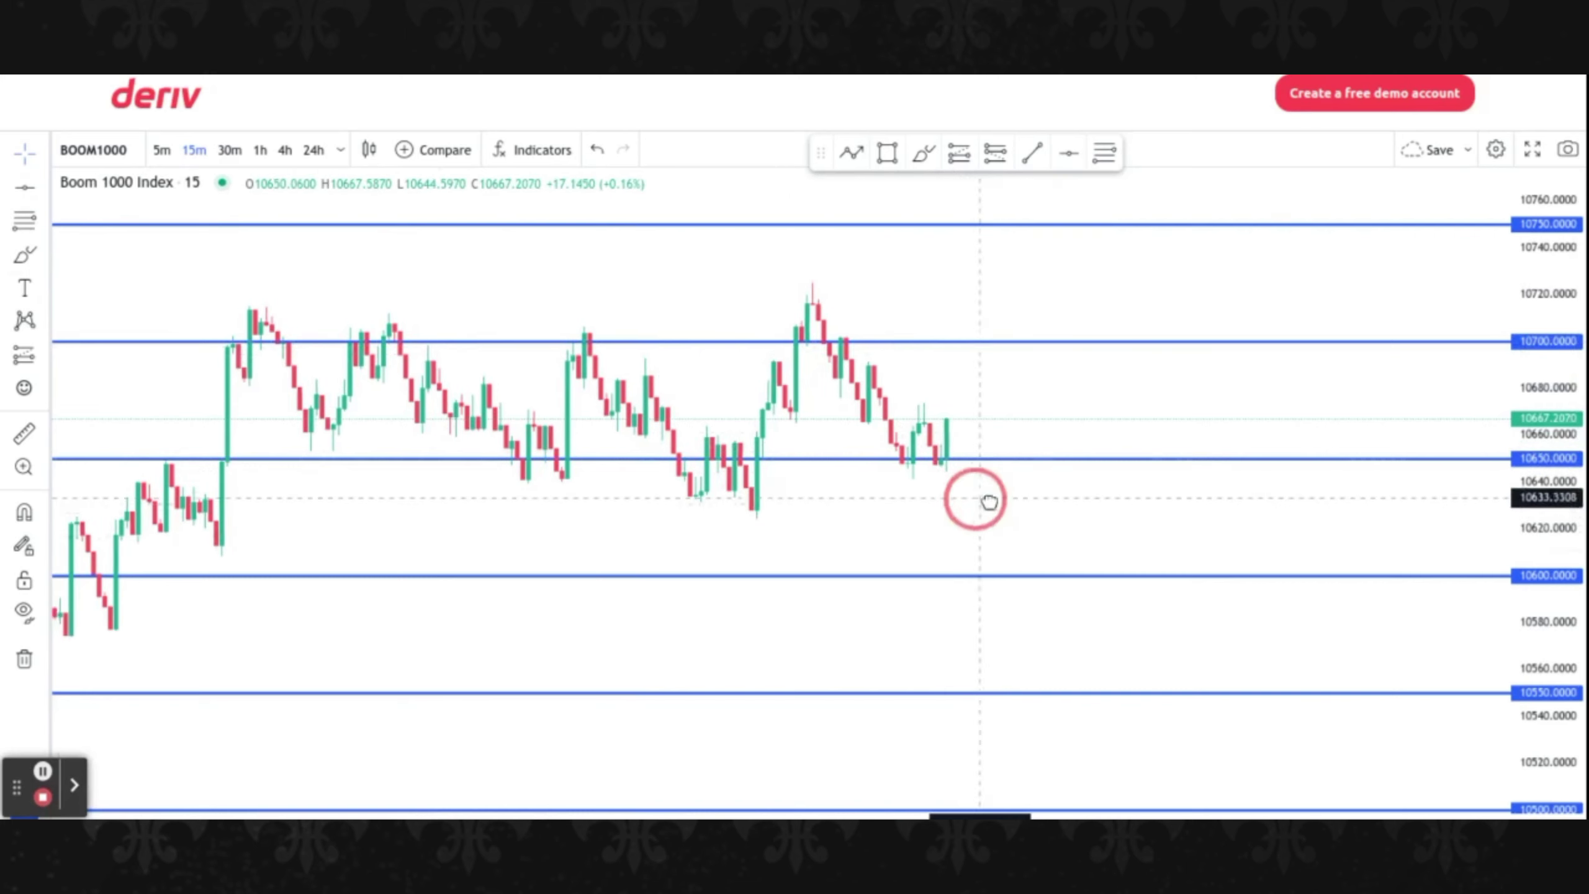
pyautogui.moveTo(972, 498); pyautogui.dragTo(1002, 429)
pyautogui.click(1001, 429)
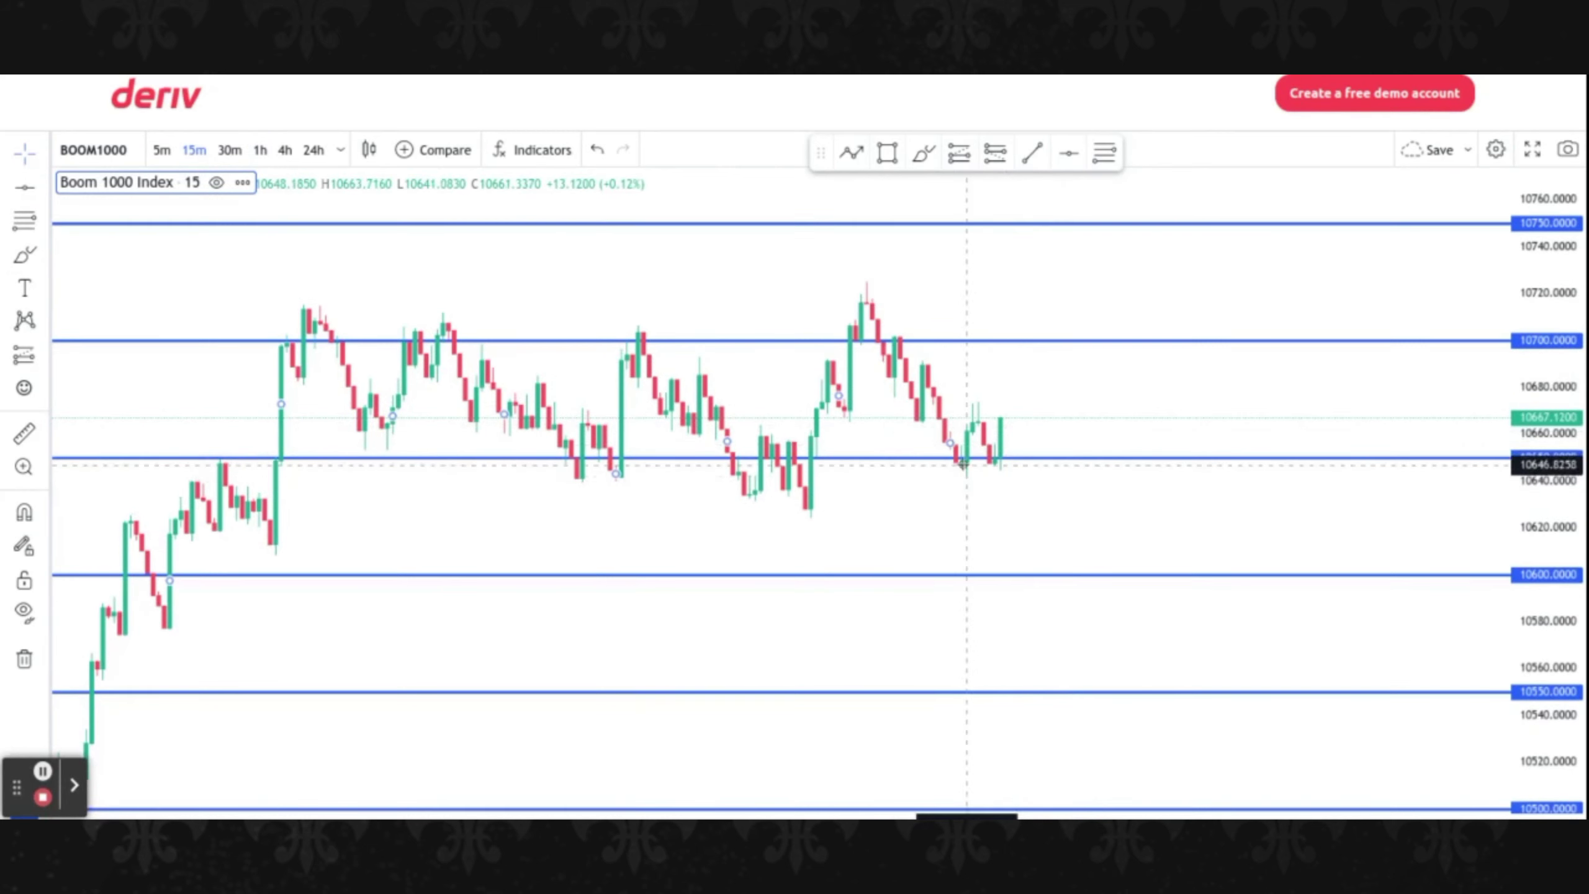
pyautogui.click(995, 460)
pyautogui.click(1002, 461)
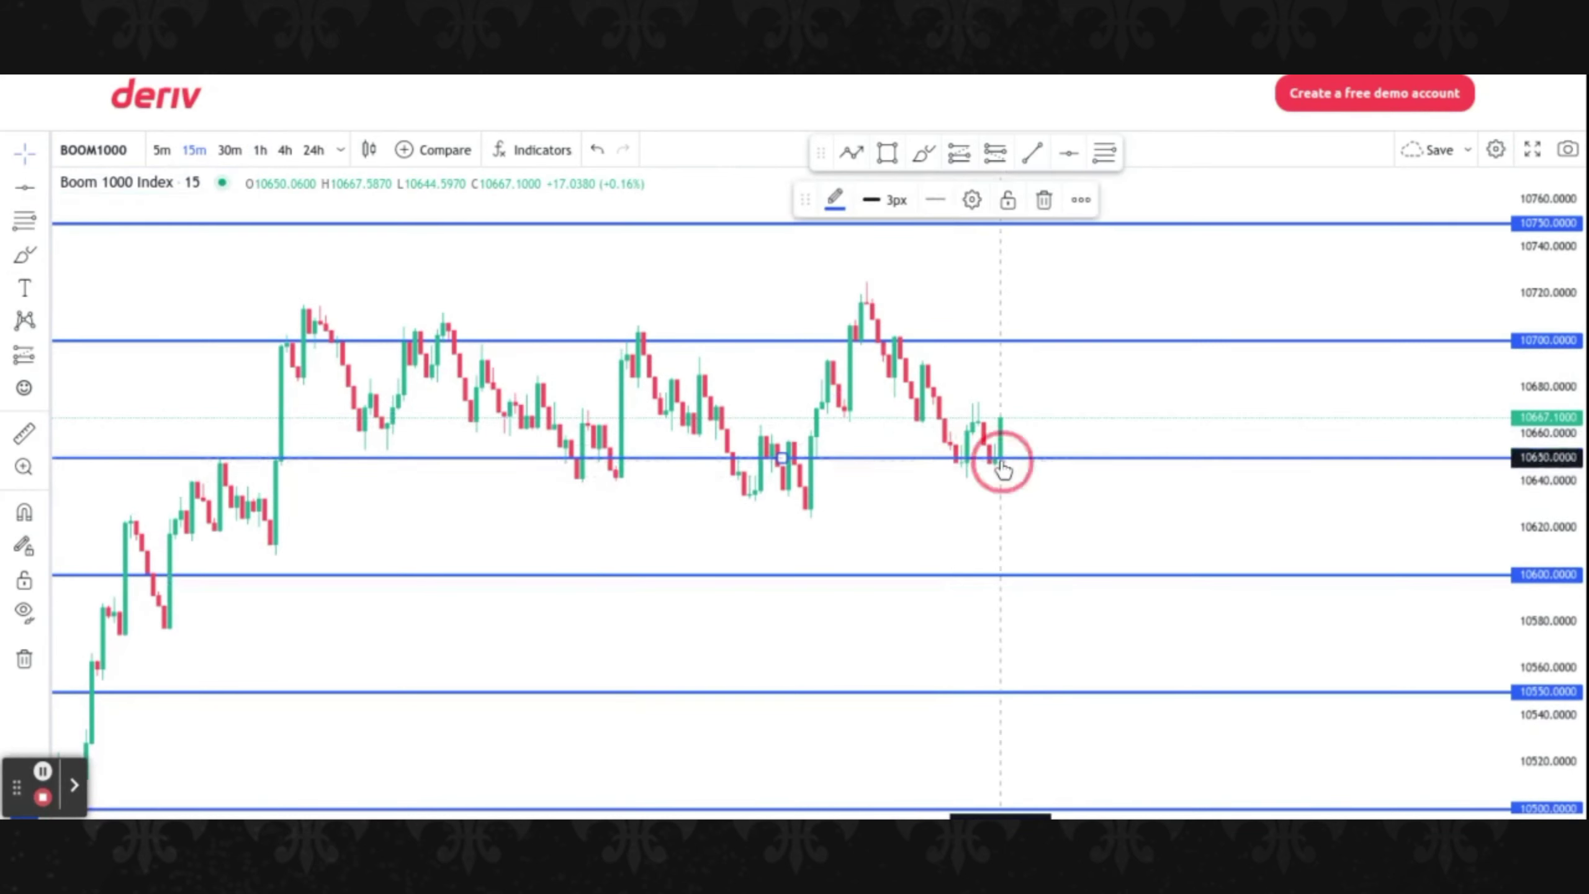
# View the 10650 and 10700 levels on 1-minute candles with a stretched price scale, then return to 15m
pyautogui.click(339, 151)
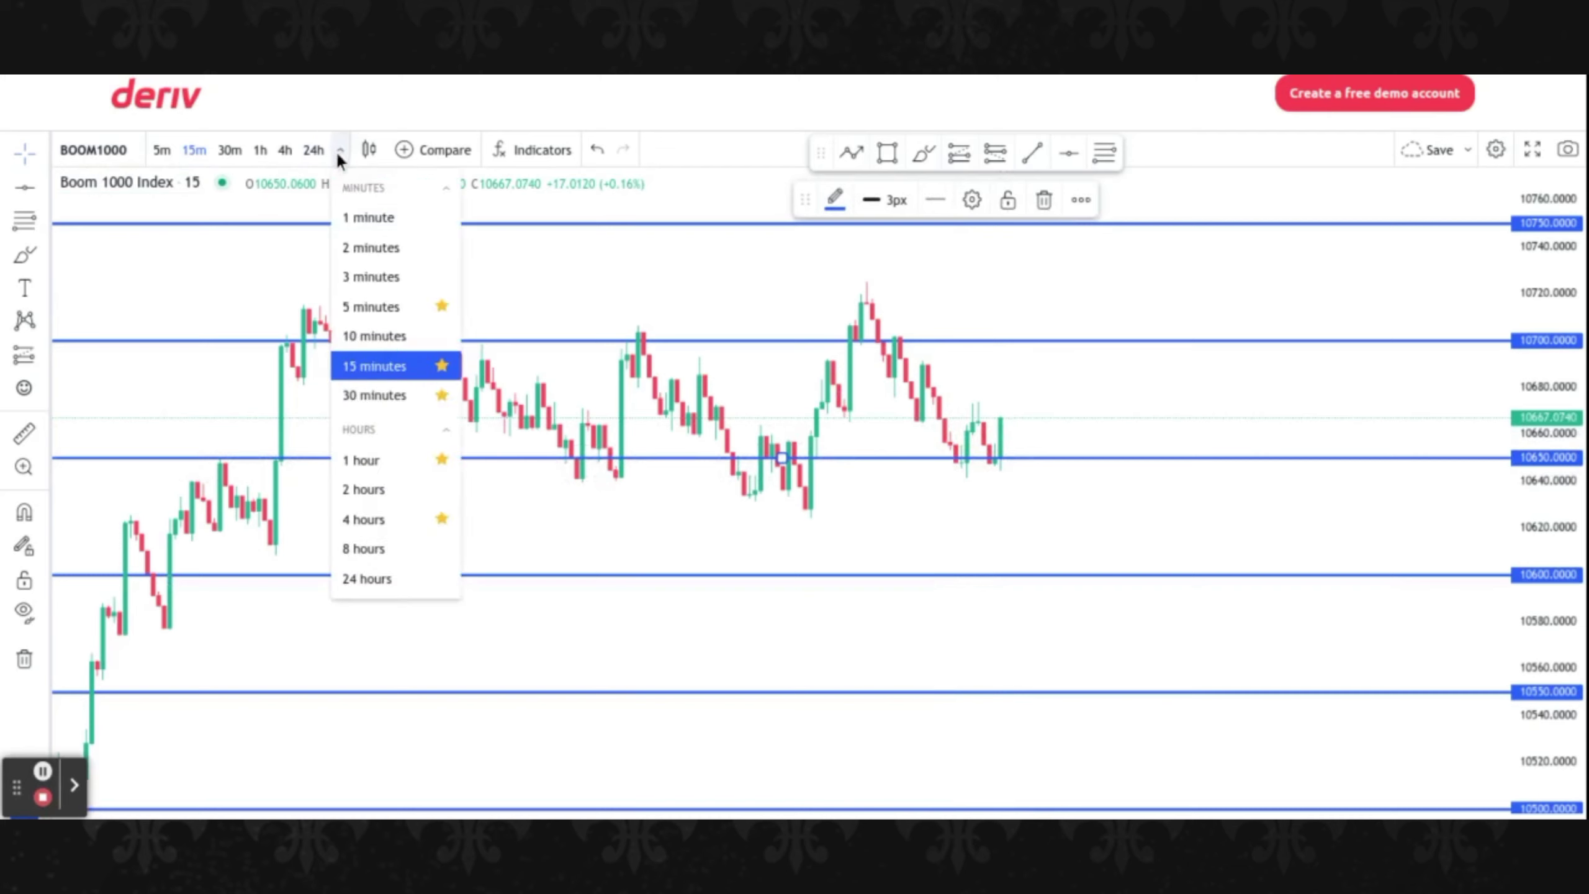
pyautogui.click(367, 219)
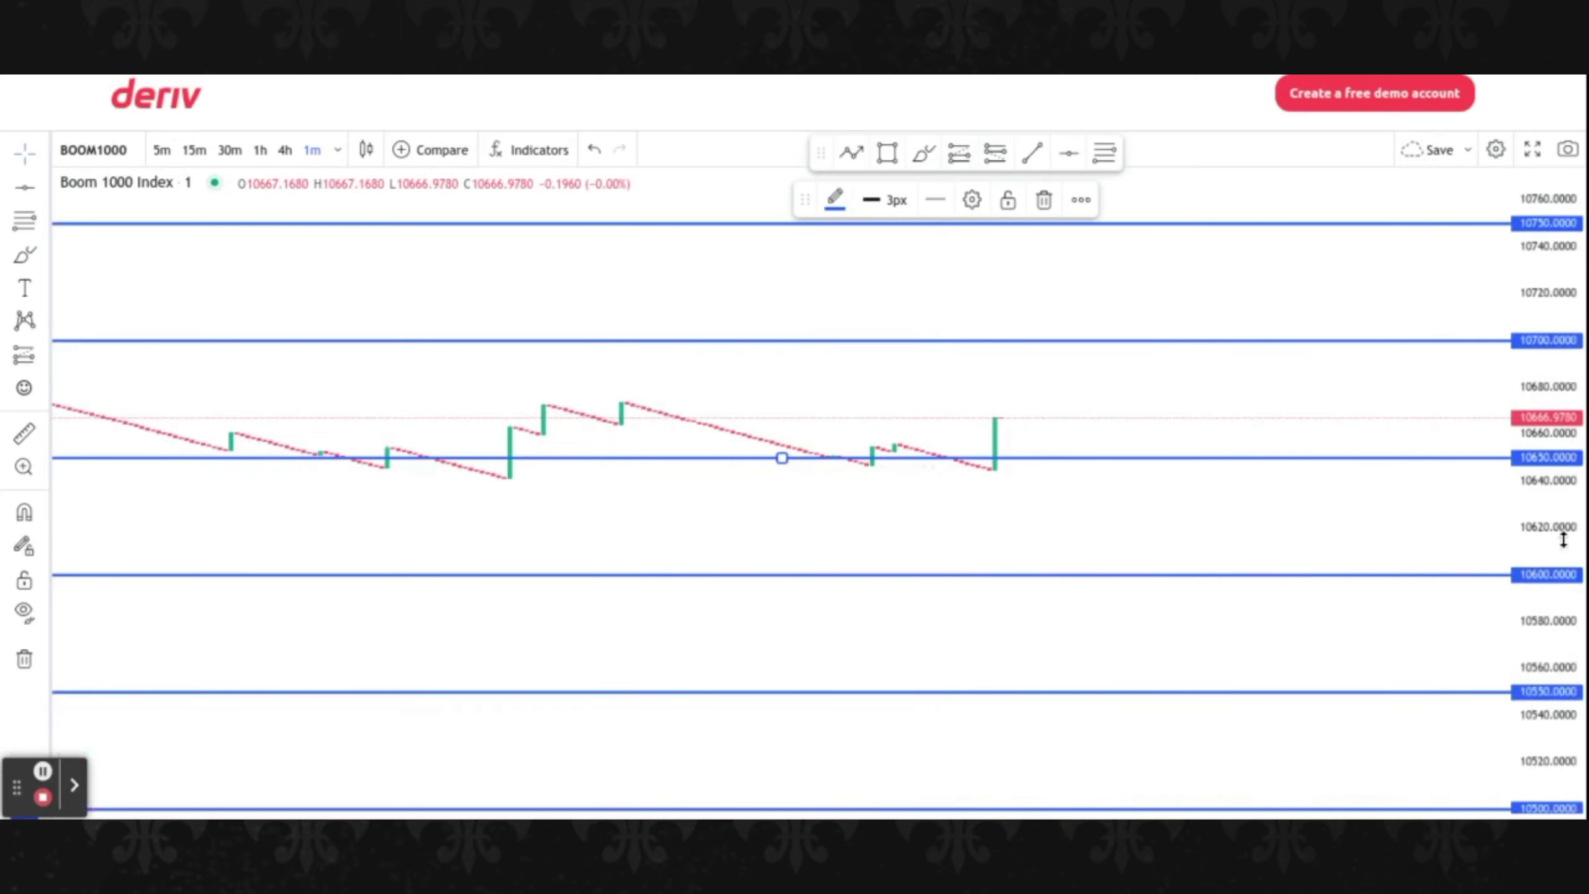
pyautogui.moveTo(1563, 538); pyautogui.dragTo(1518, 274)
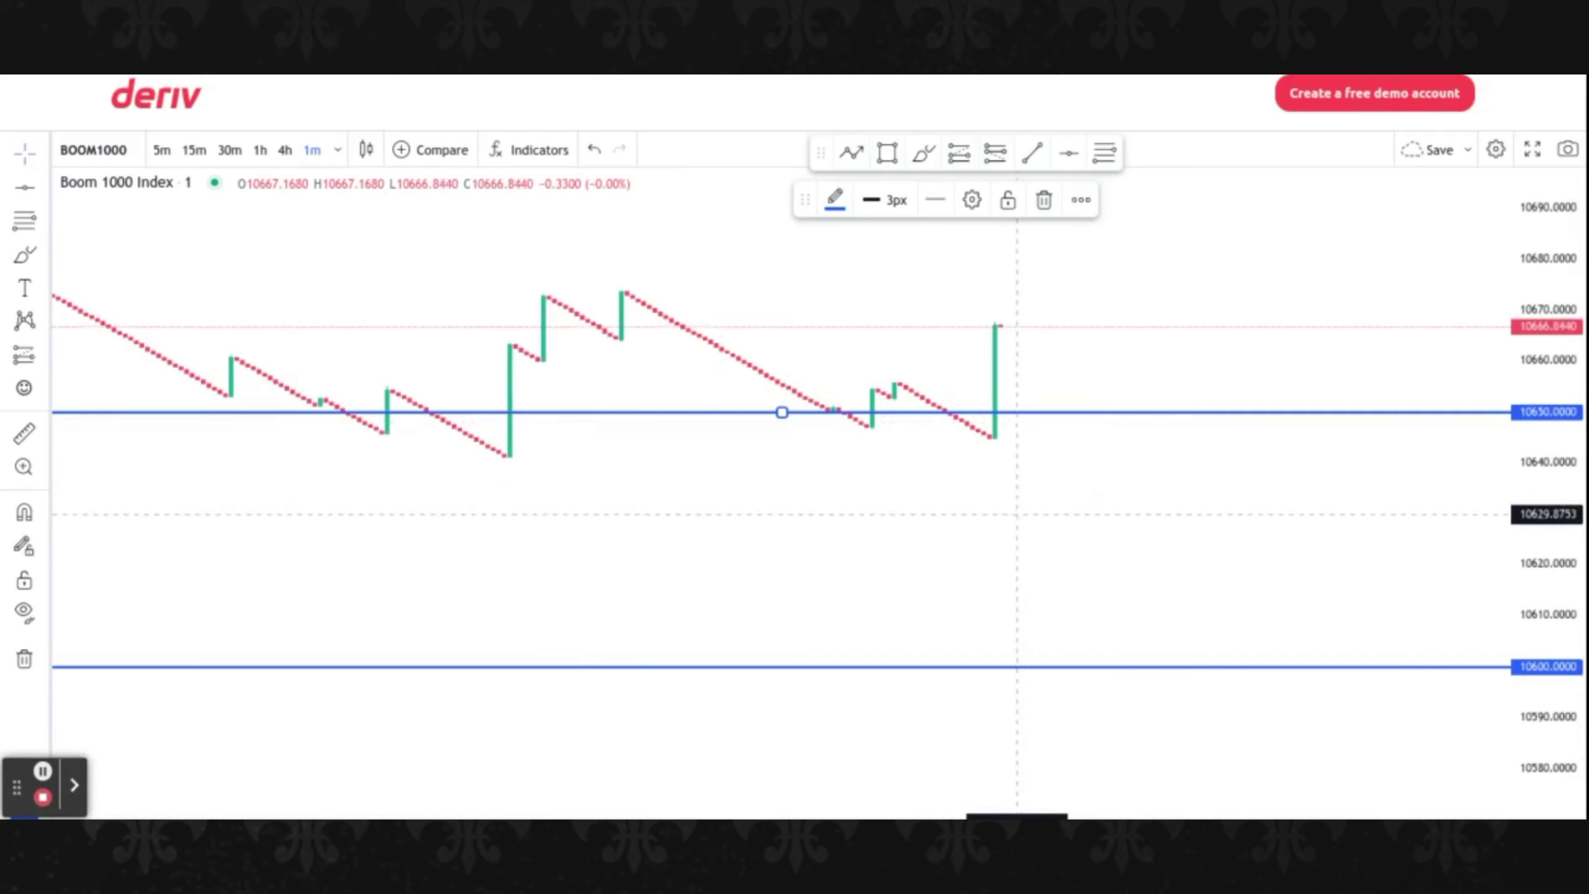
pyautogui.moveTo(1064, 352); pyautogui.dragTo(1069, 418)
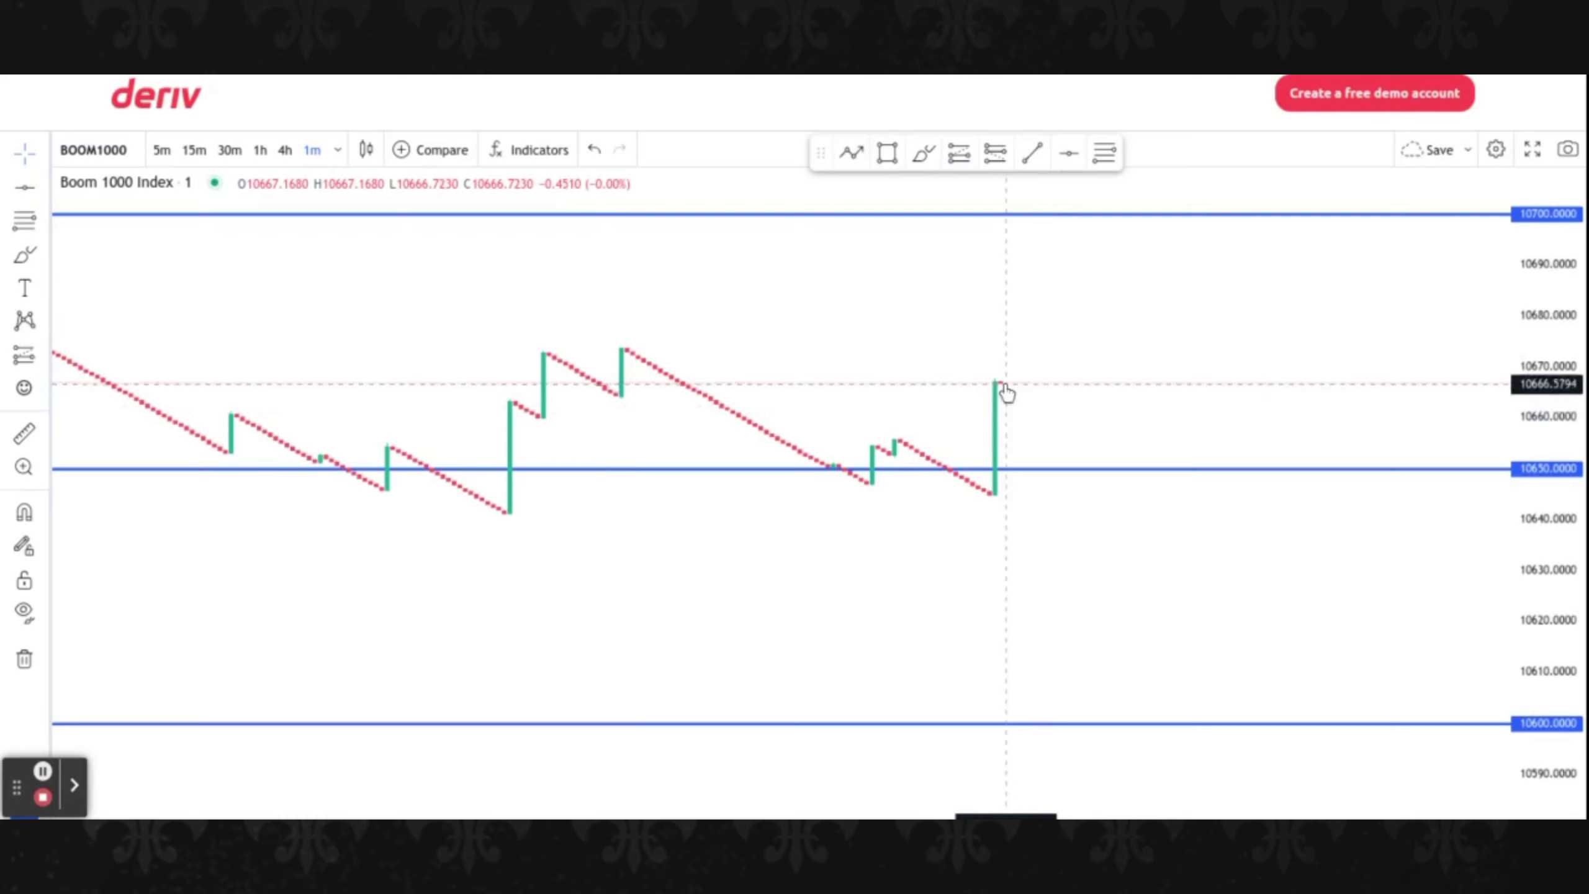
pyautogui.click(188, 155)
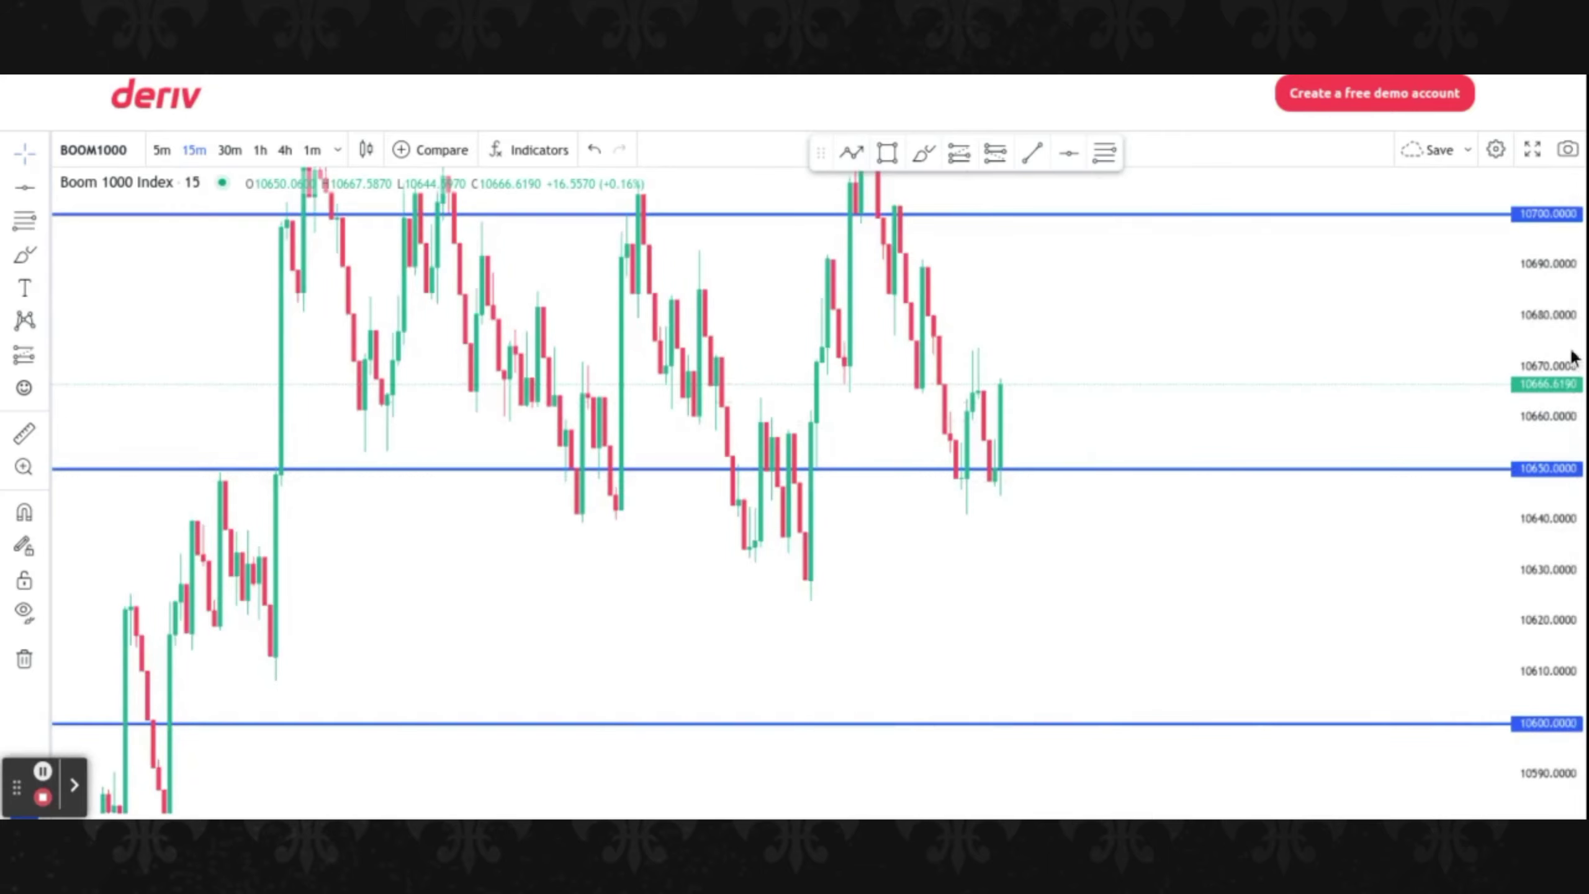
pyautogui.moveTo(1561, 309); pyautogui.dragTo(1547, 461)
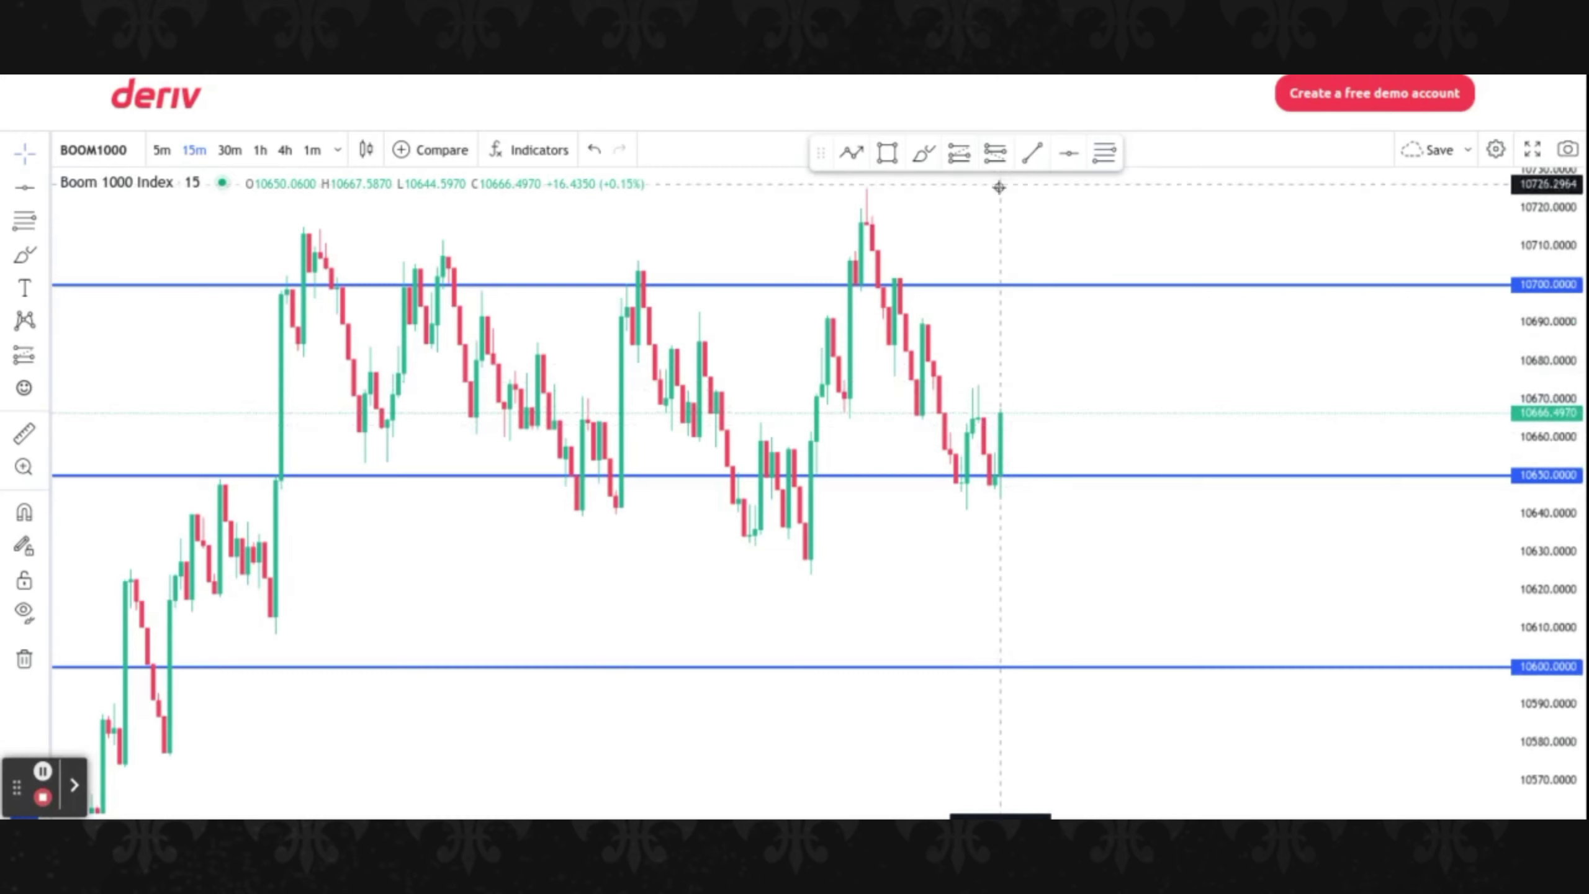
pyautogui.moveTo(1147, 403); pyautogui.dragTo(1113, 426)
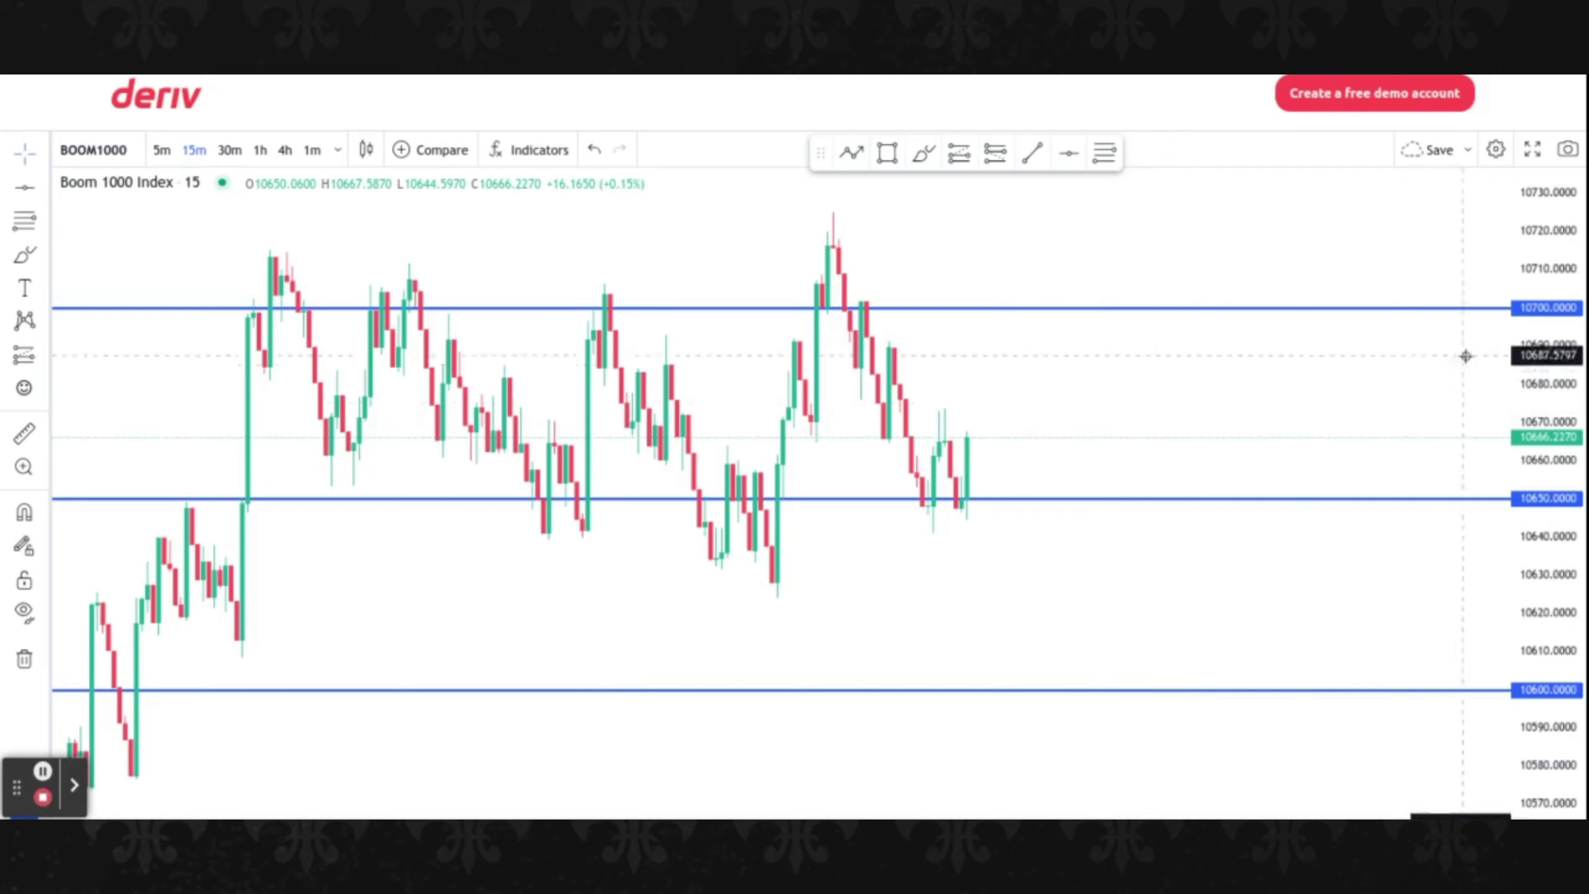
pyautogui.moveTo(1558, 372); pyautogui.dragTo(1551, 430)
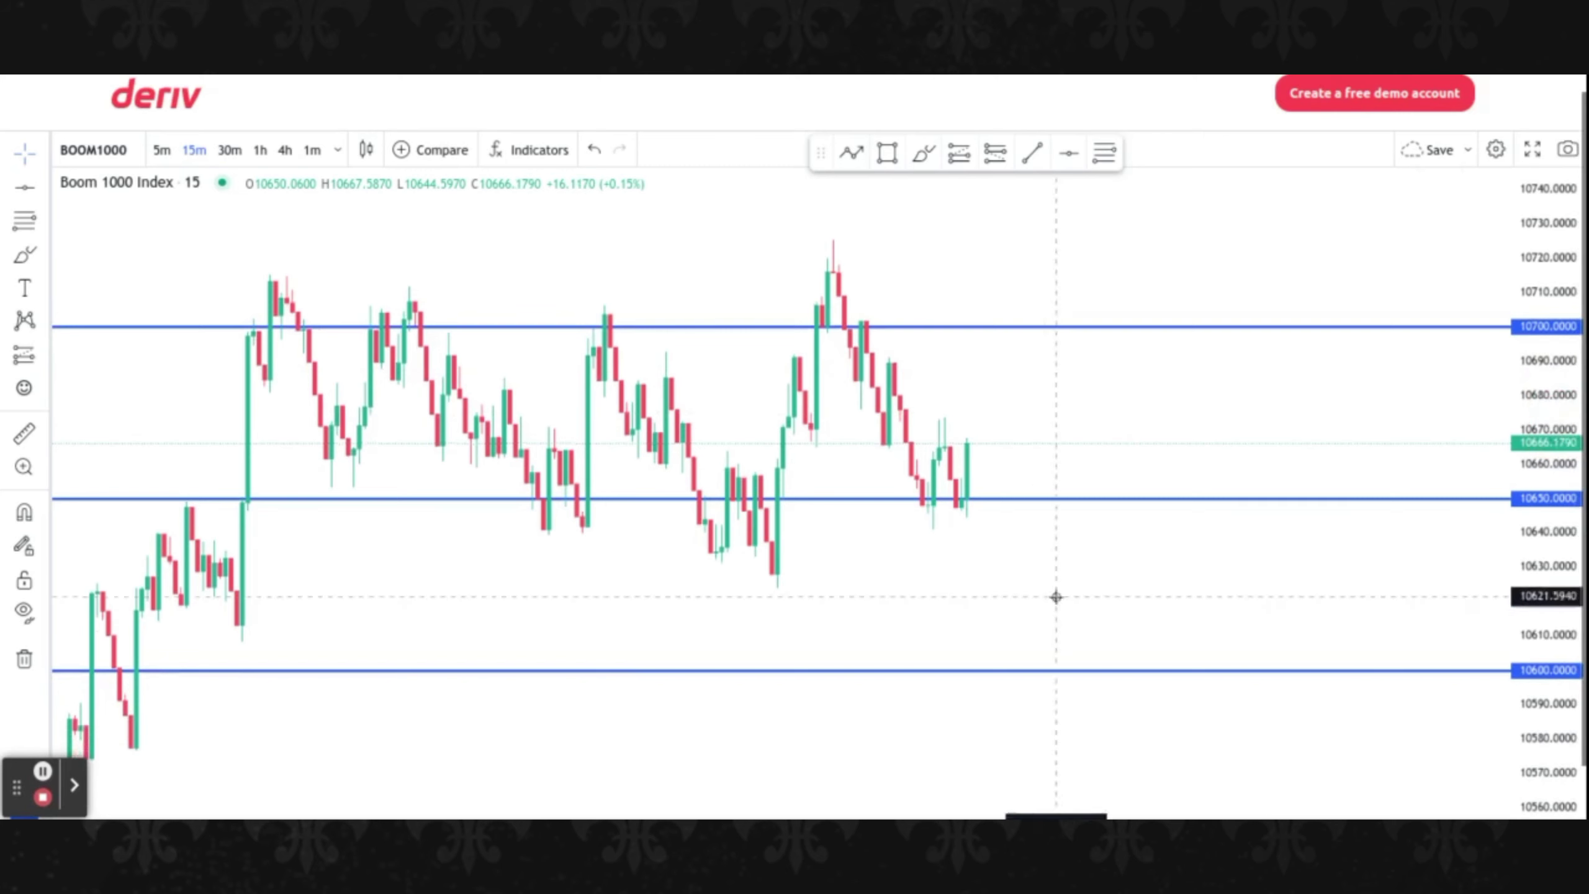
pyautogui.moveTo(1009, 580); pyautogui.dragTo(1130, 580)
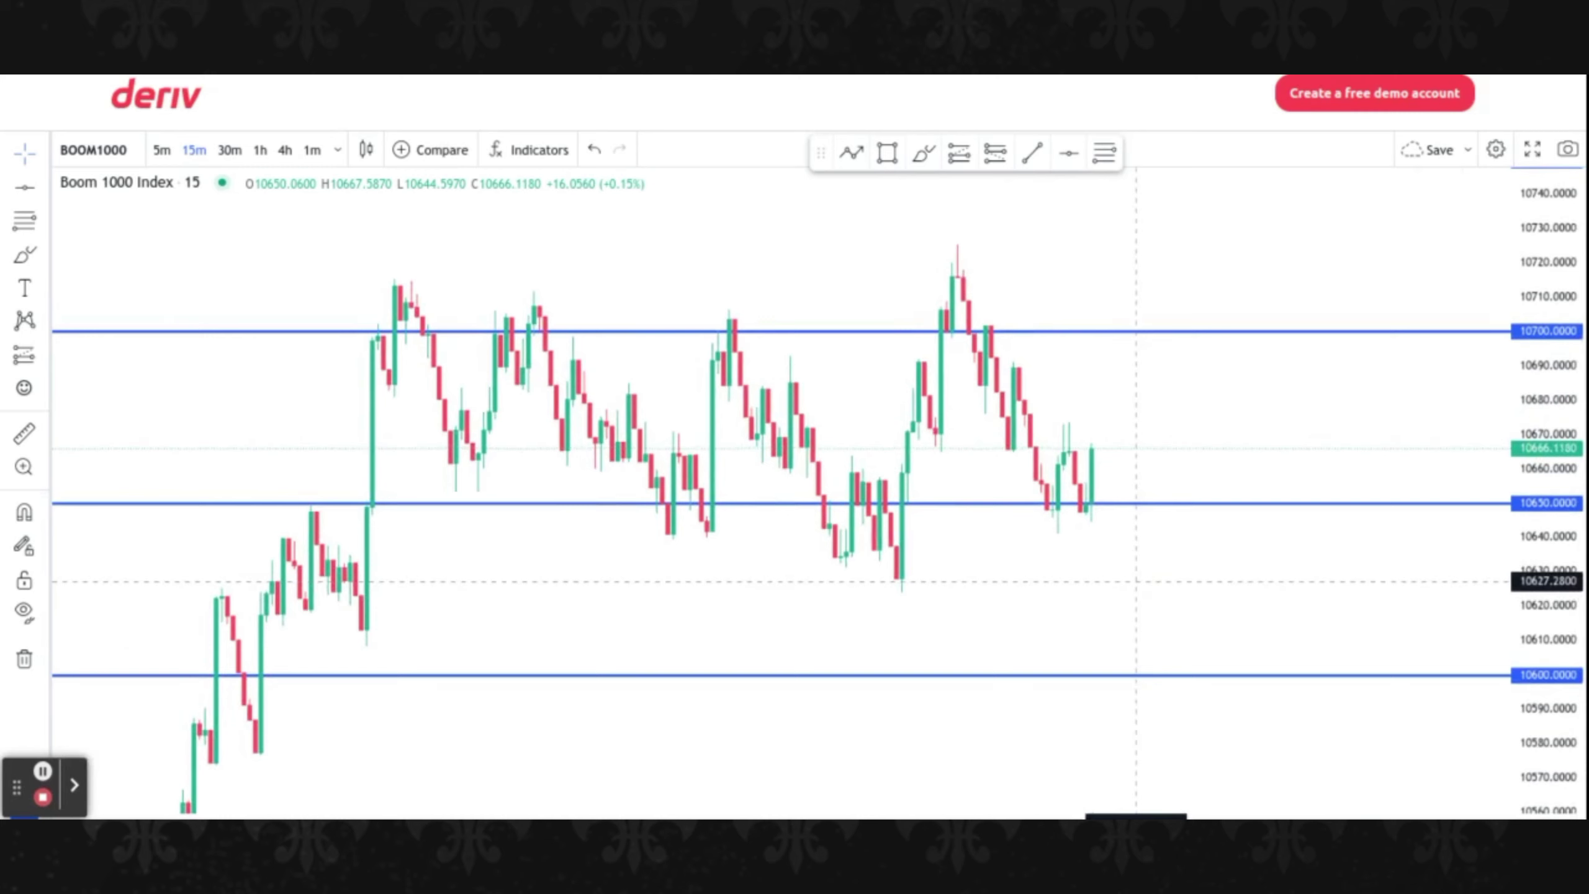
pyautogui.moveTo(1033, 562); pyautogui.dragTo(1188, 588)
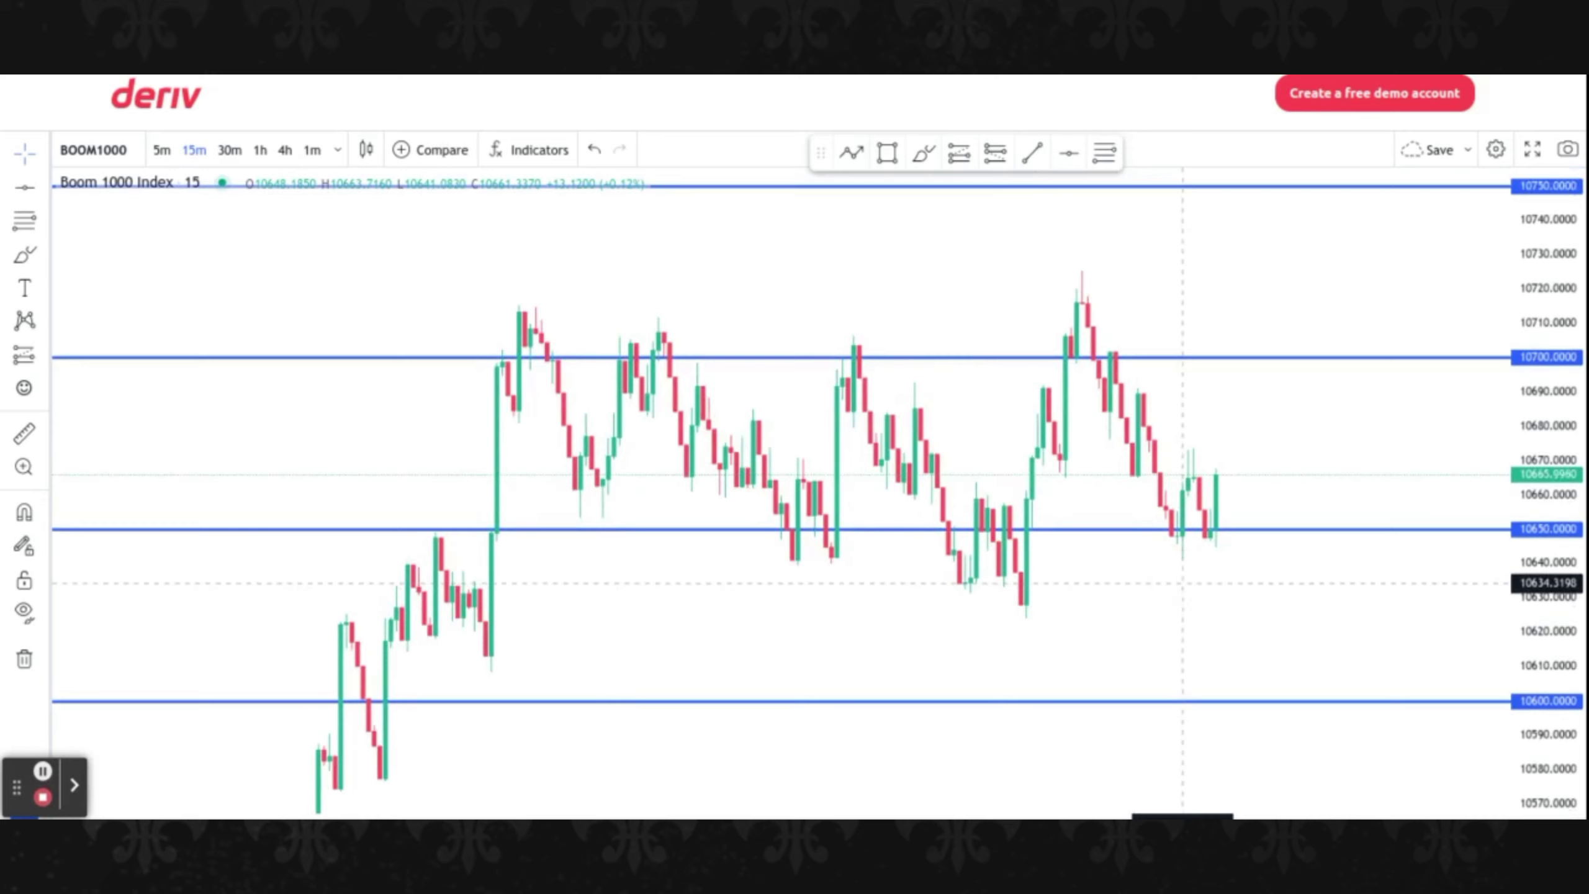
pyautogui.moveTo(1111, 620); pyautogui.dragTo(1108, 596)
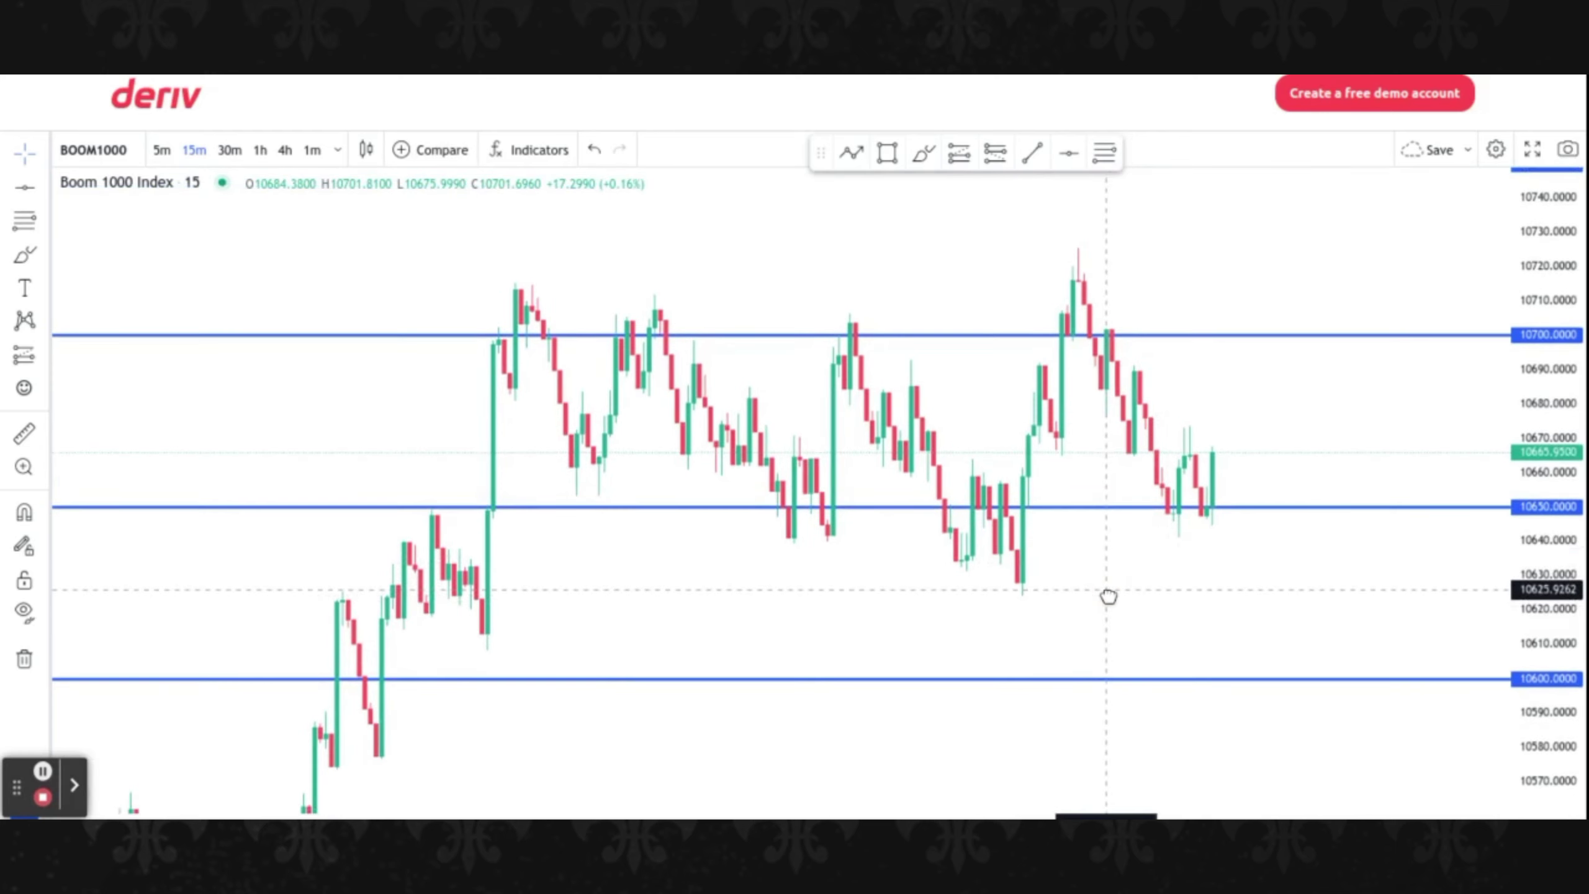